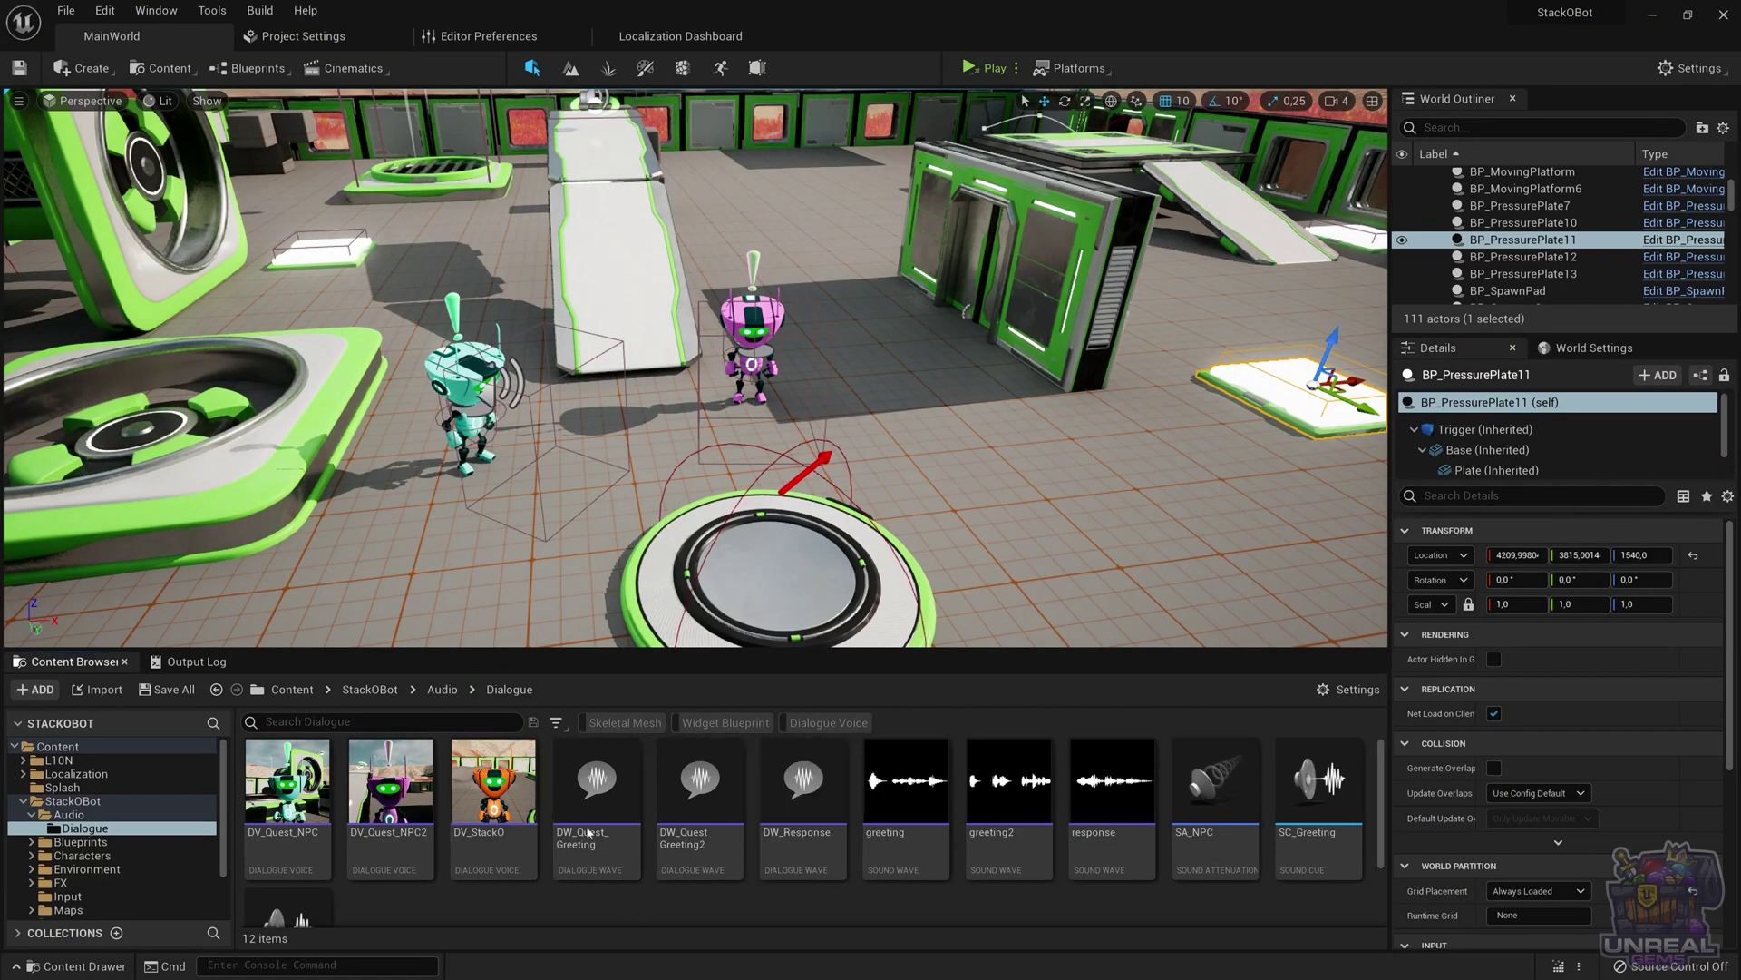
Step: Open the Edit menu in the StackOBot level editor
left_click(105, 10)
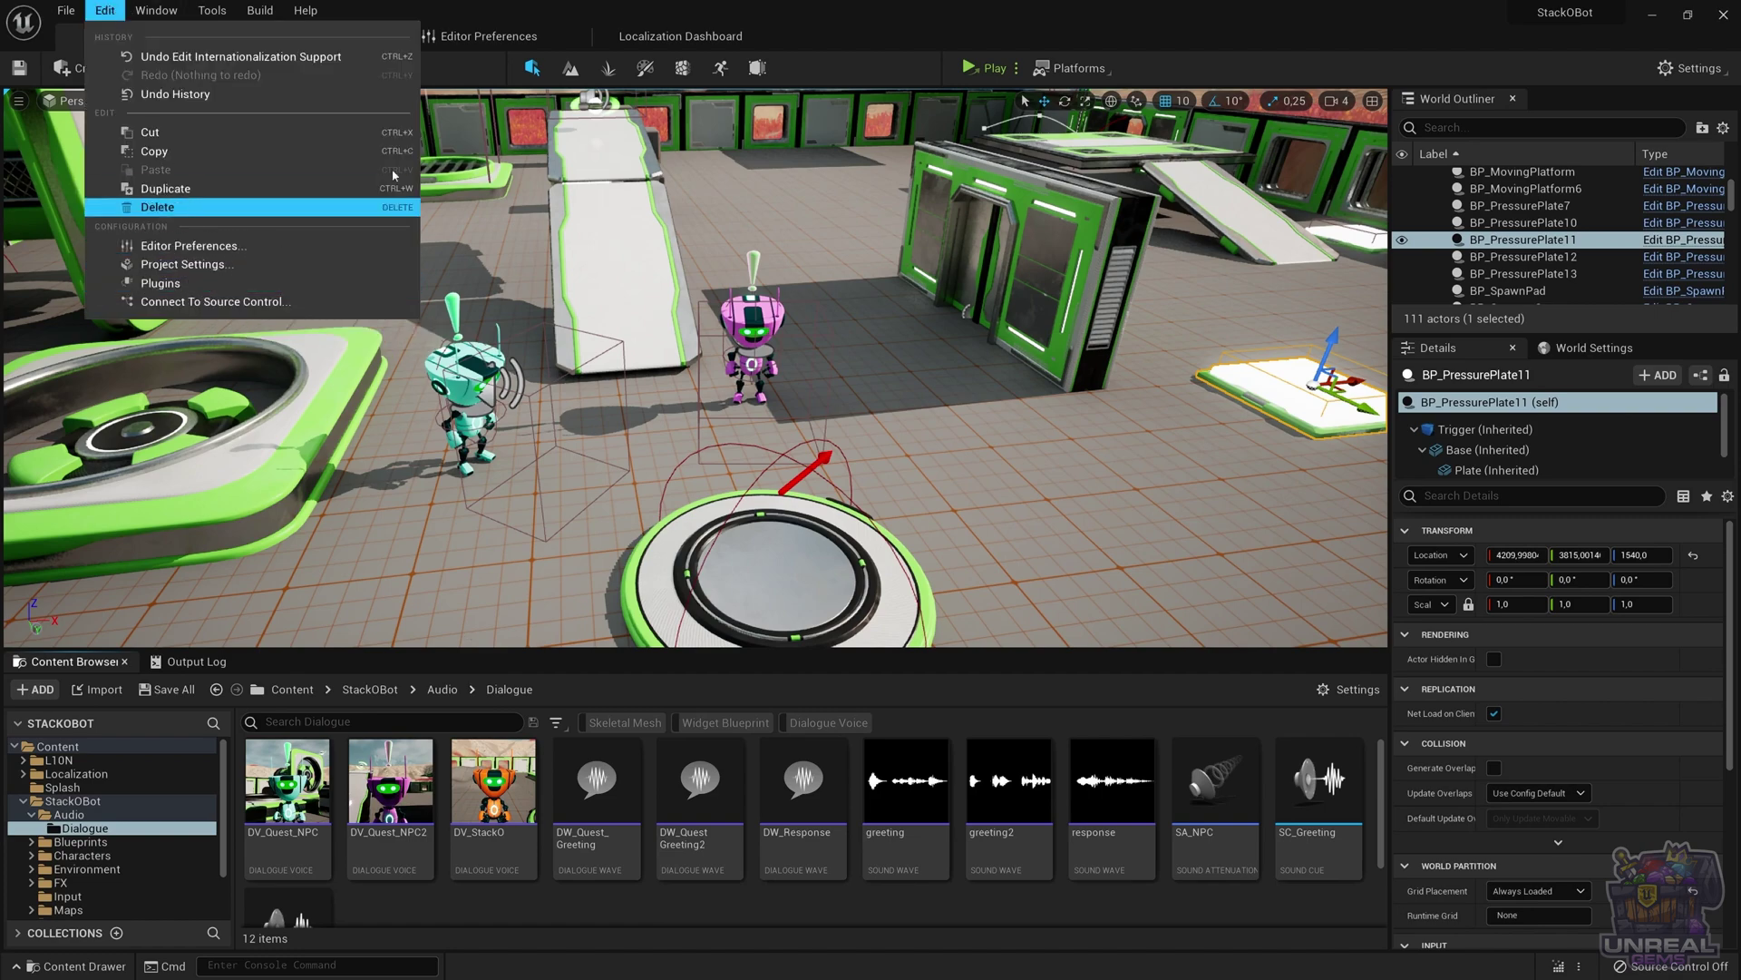
Step: Open Project Settings on the Packaging section with its advanced options expanded
left_click(186, 264)
left_click(272, 36)
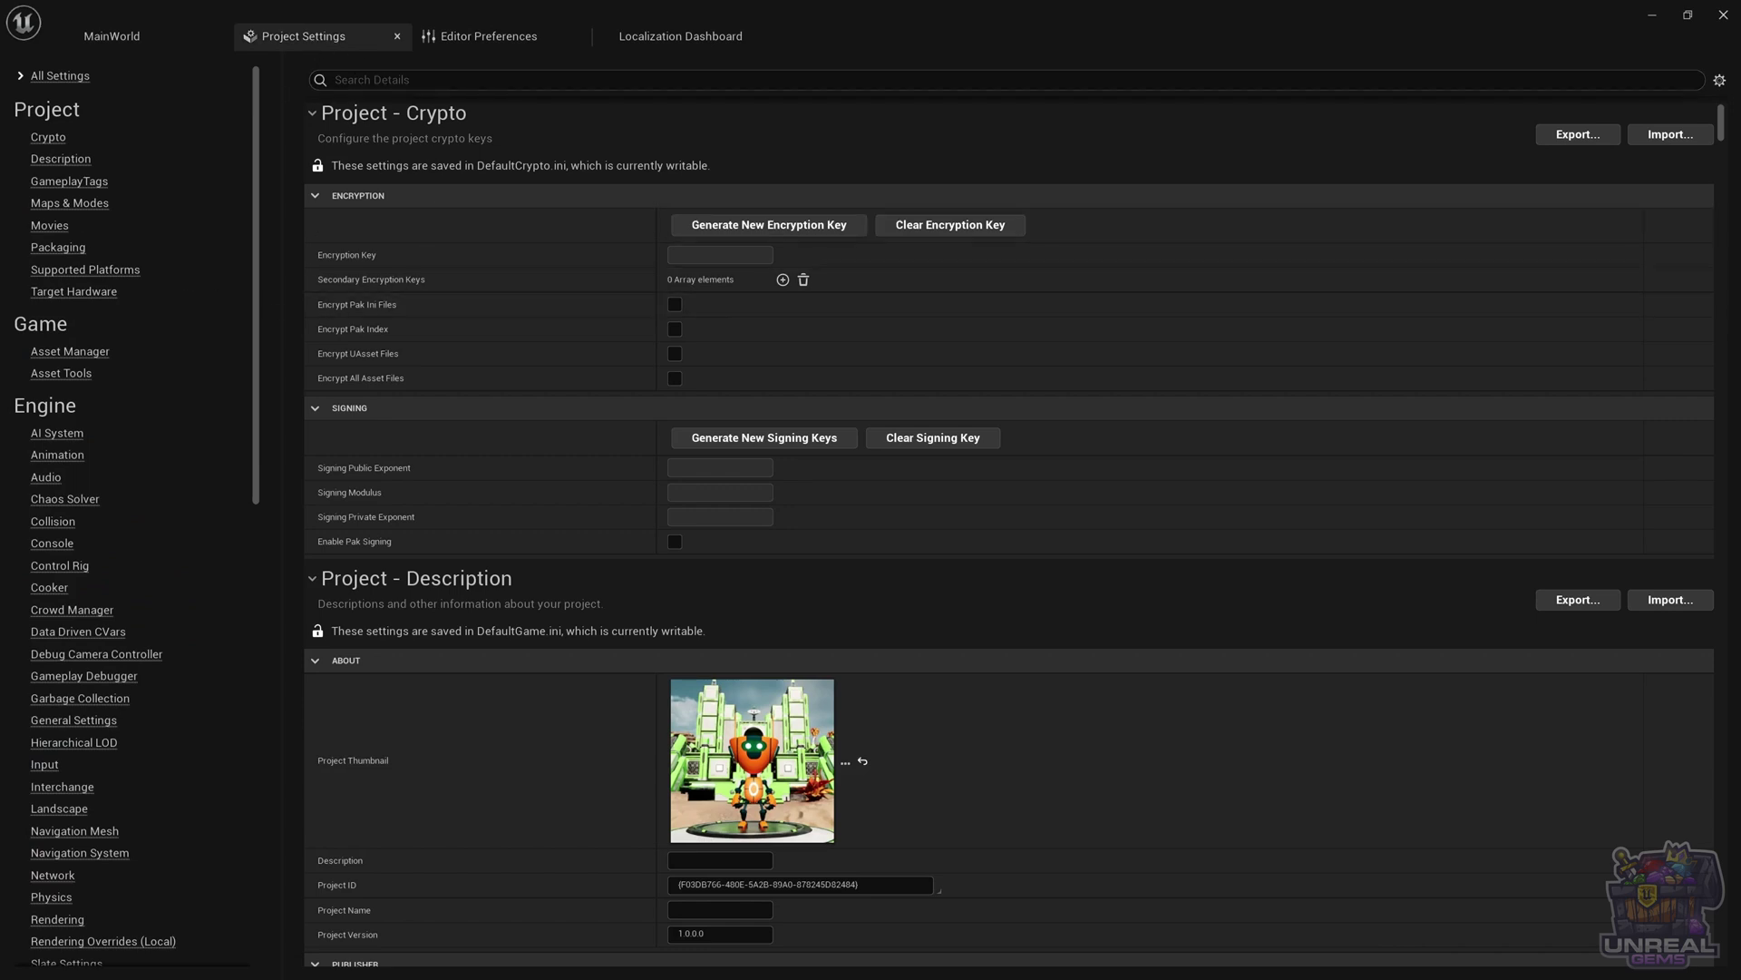
left_click(58, 248)
scroll(499, 422, "down", 3)
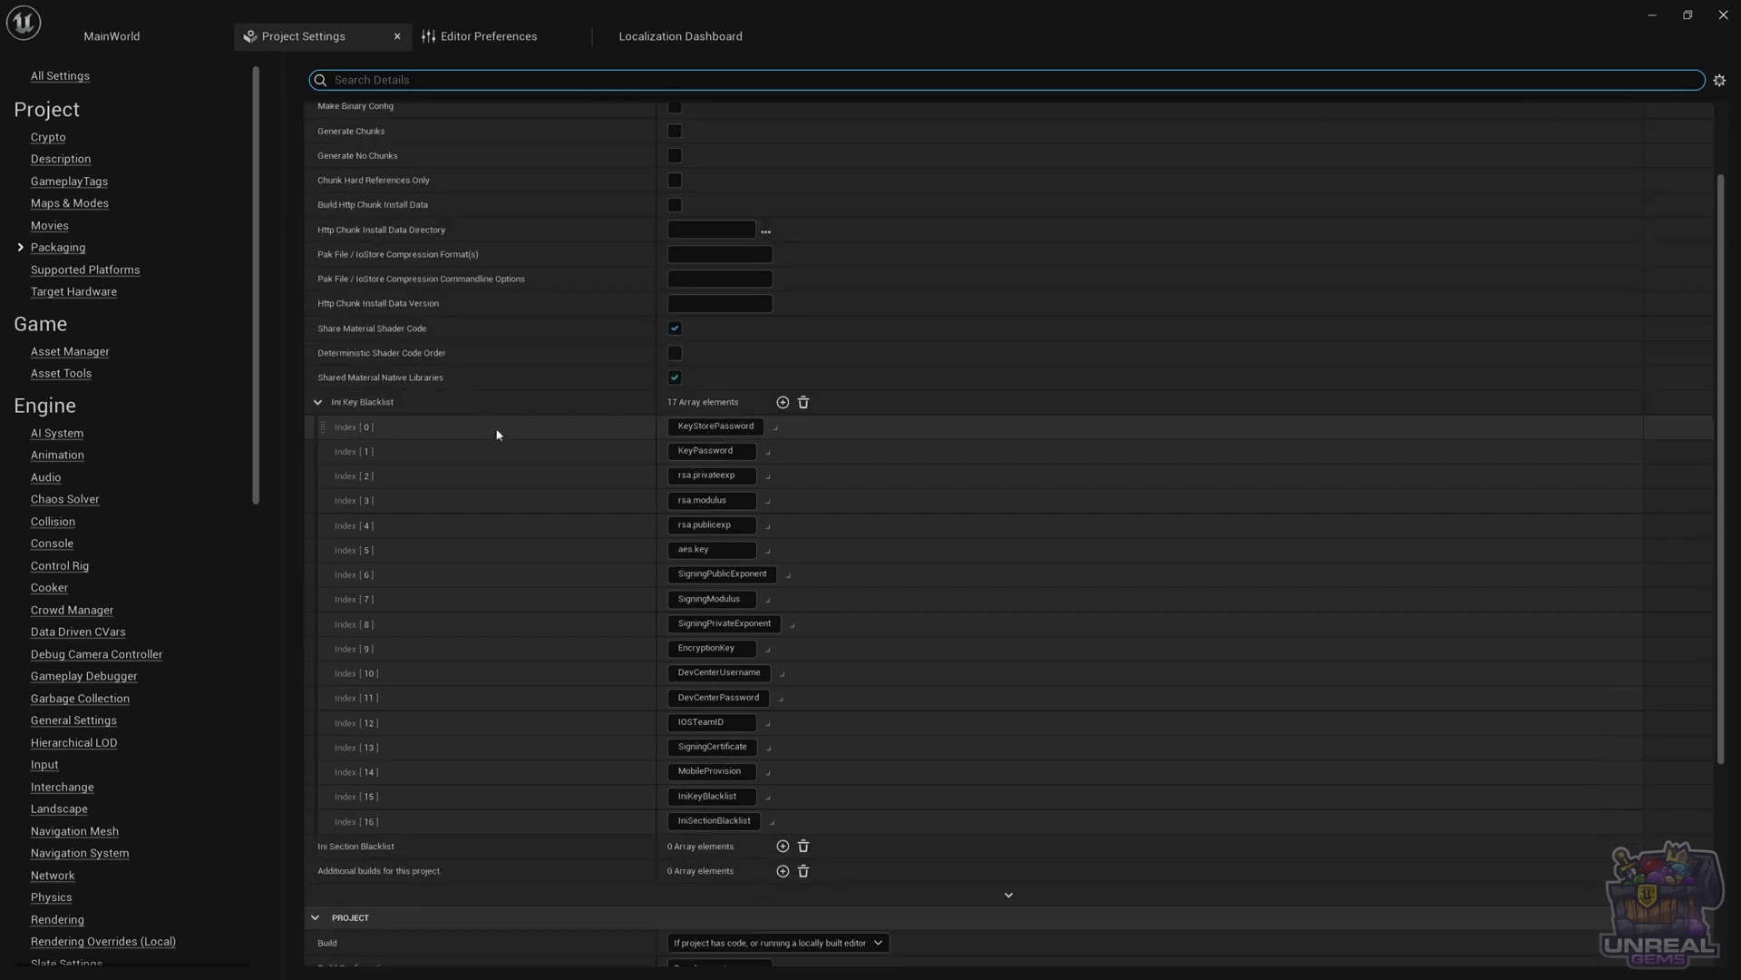
scroll(499, 422, "up", 4)
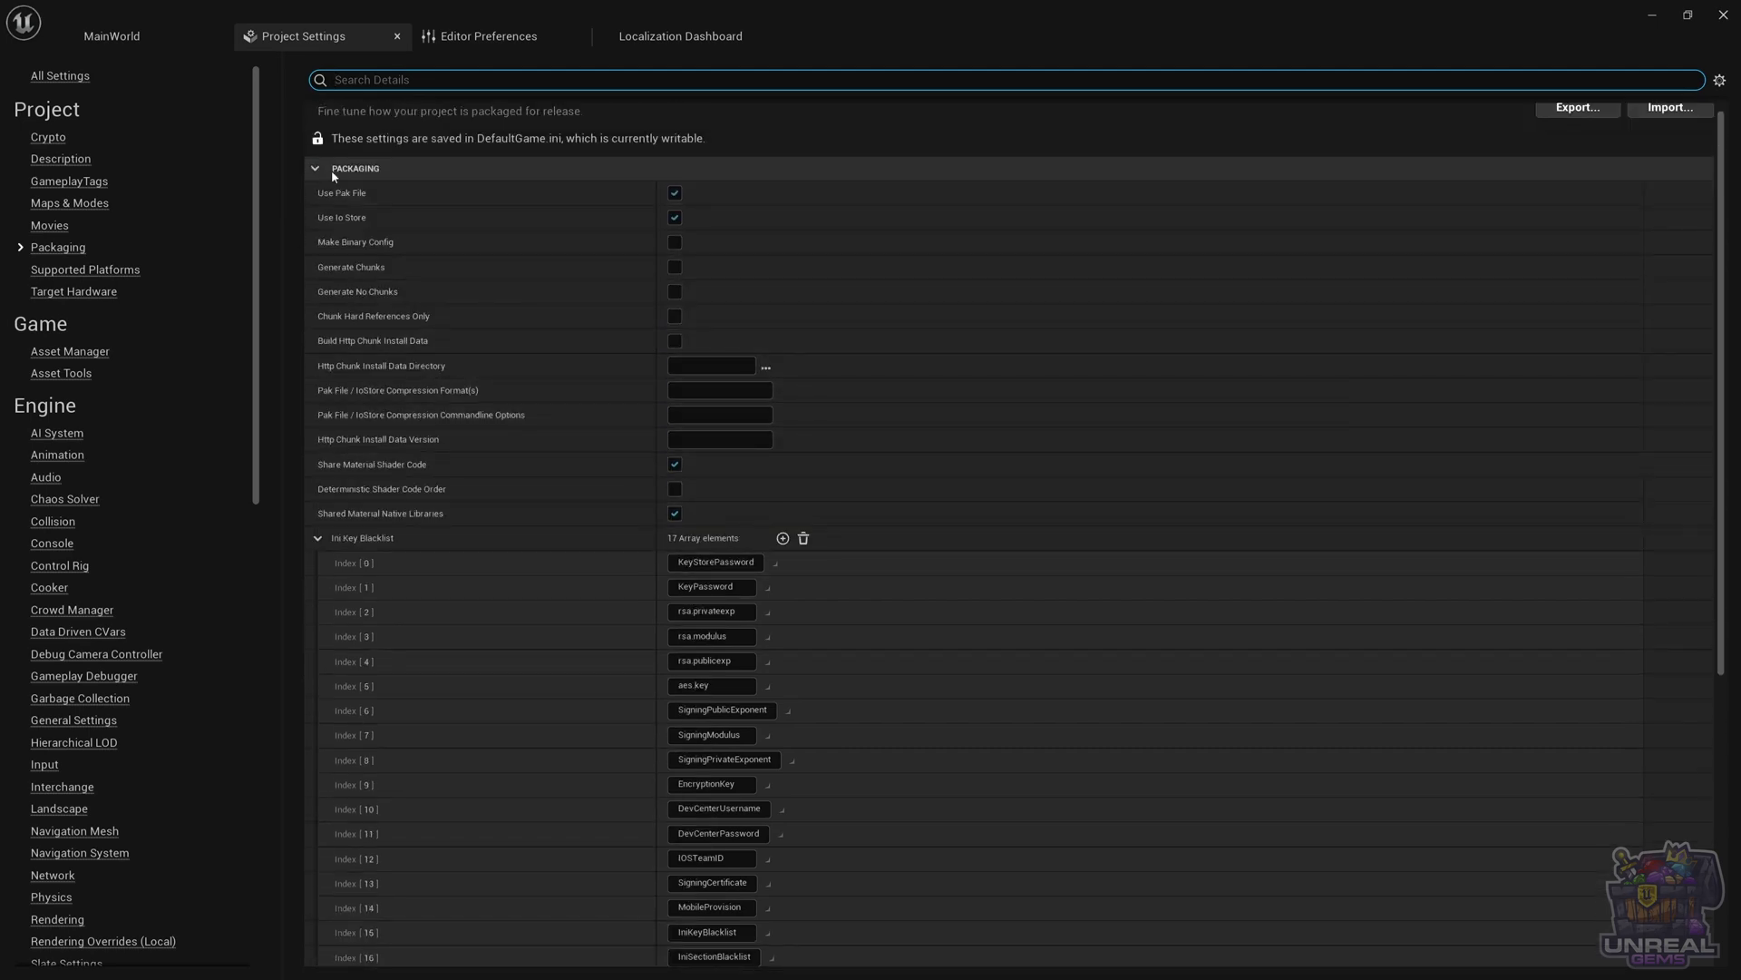
scroll(459, 356, "down", 4)
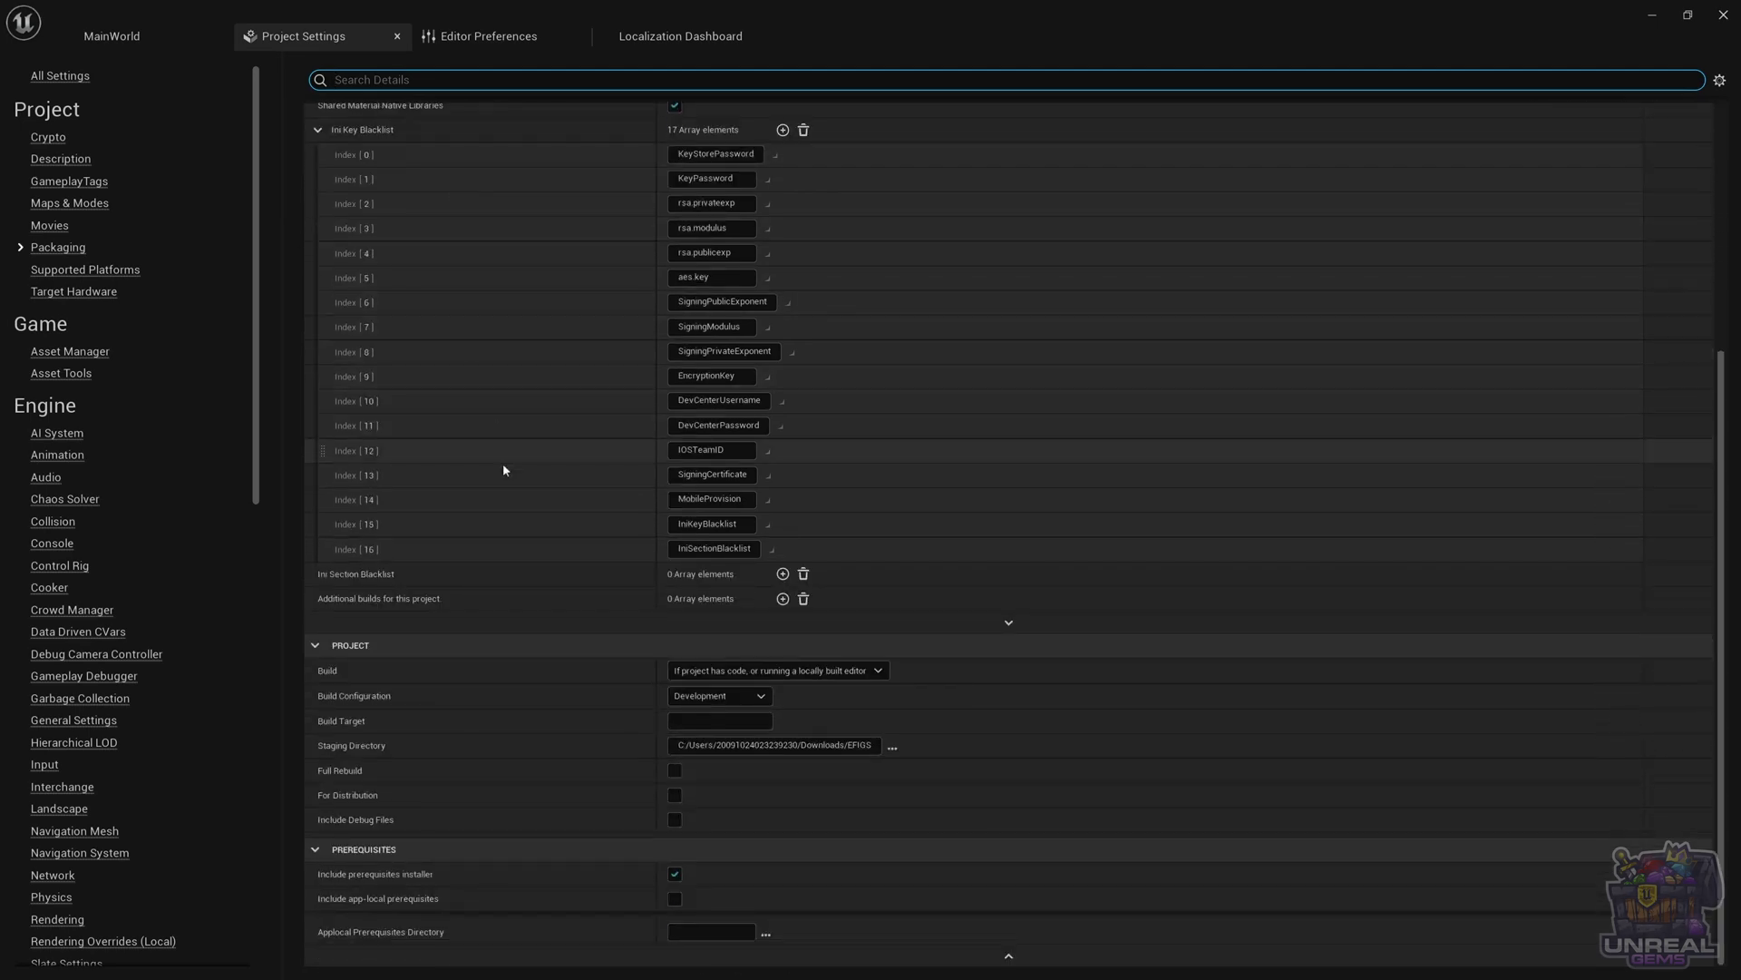
left_click(998, 626)
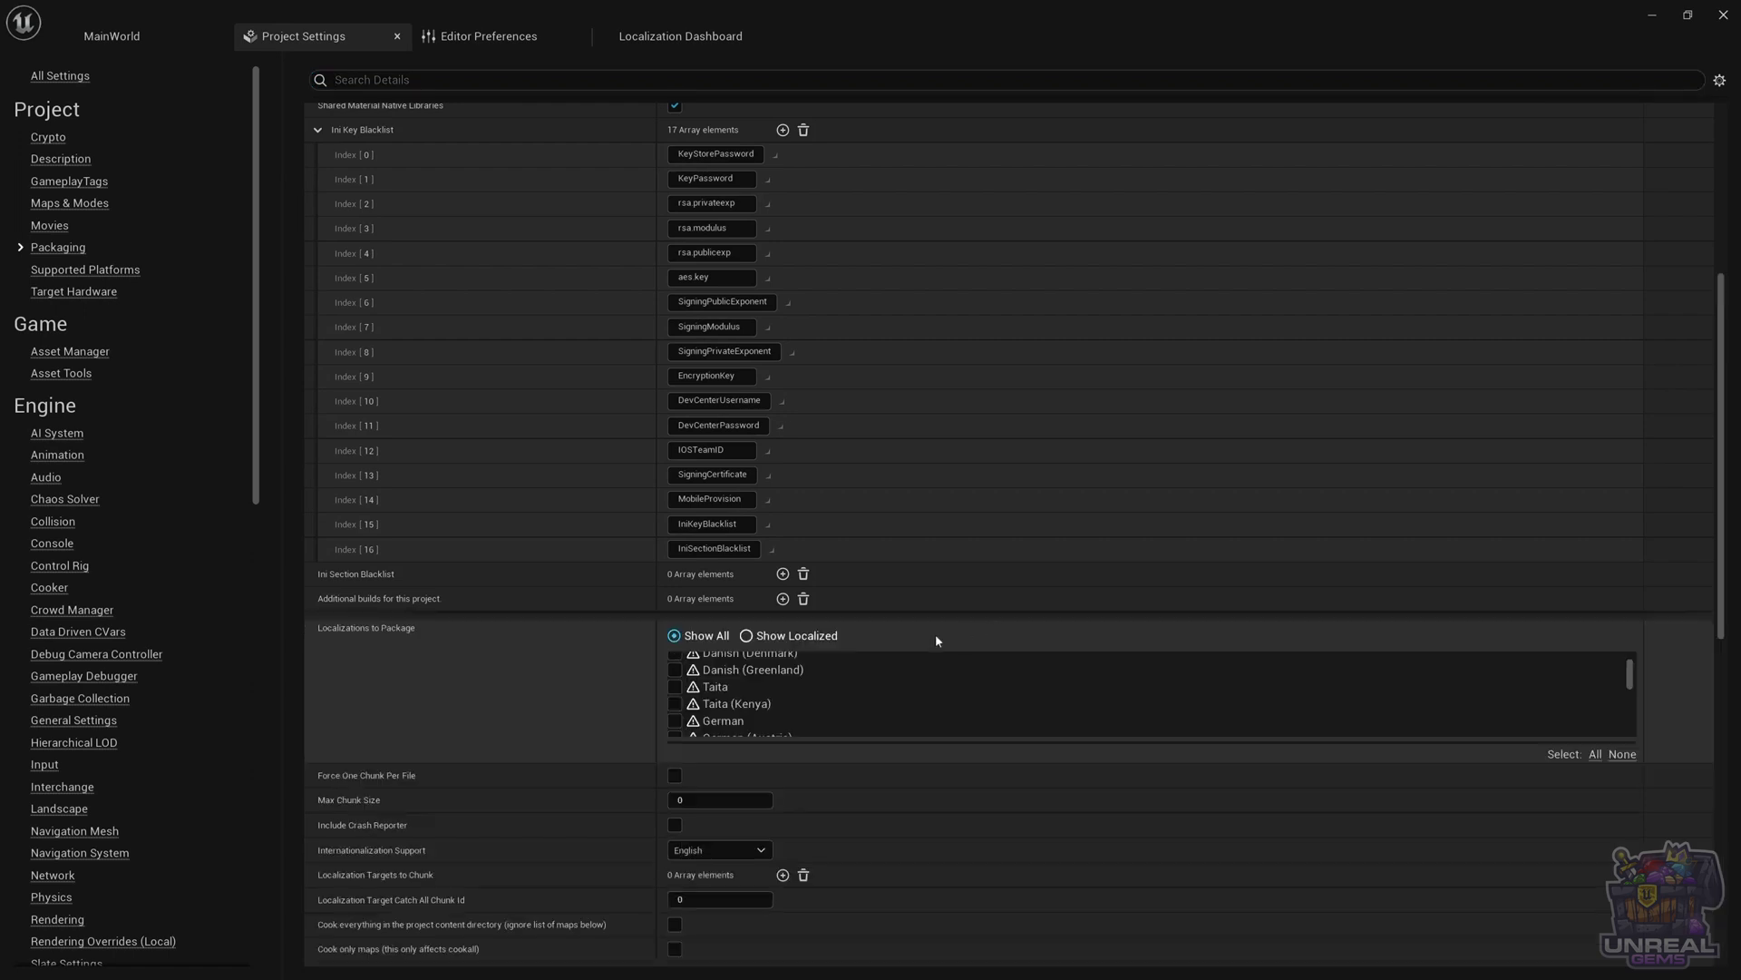
Step: Filter Localizations to Package to localized cultures and tick Spanish (Spain)
scroll(492, 653, "down", 2)
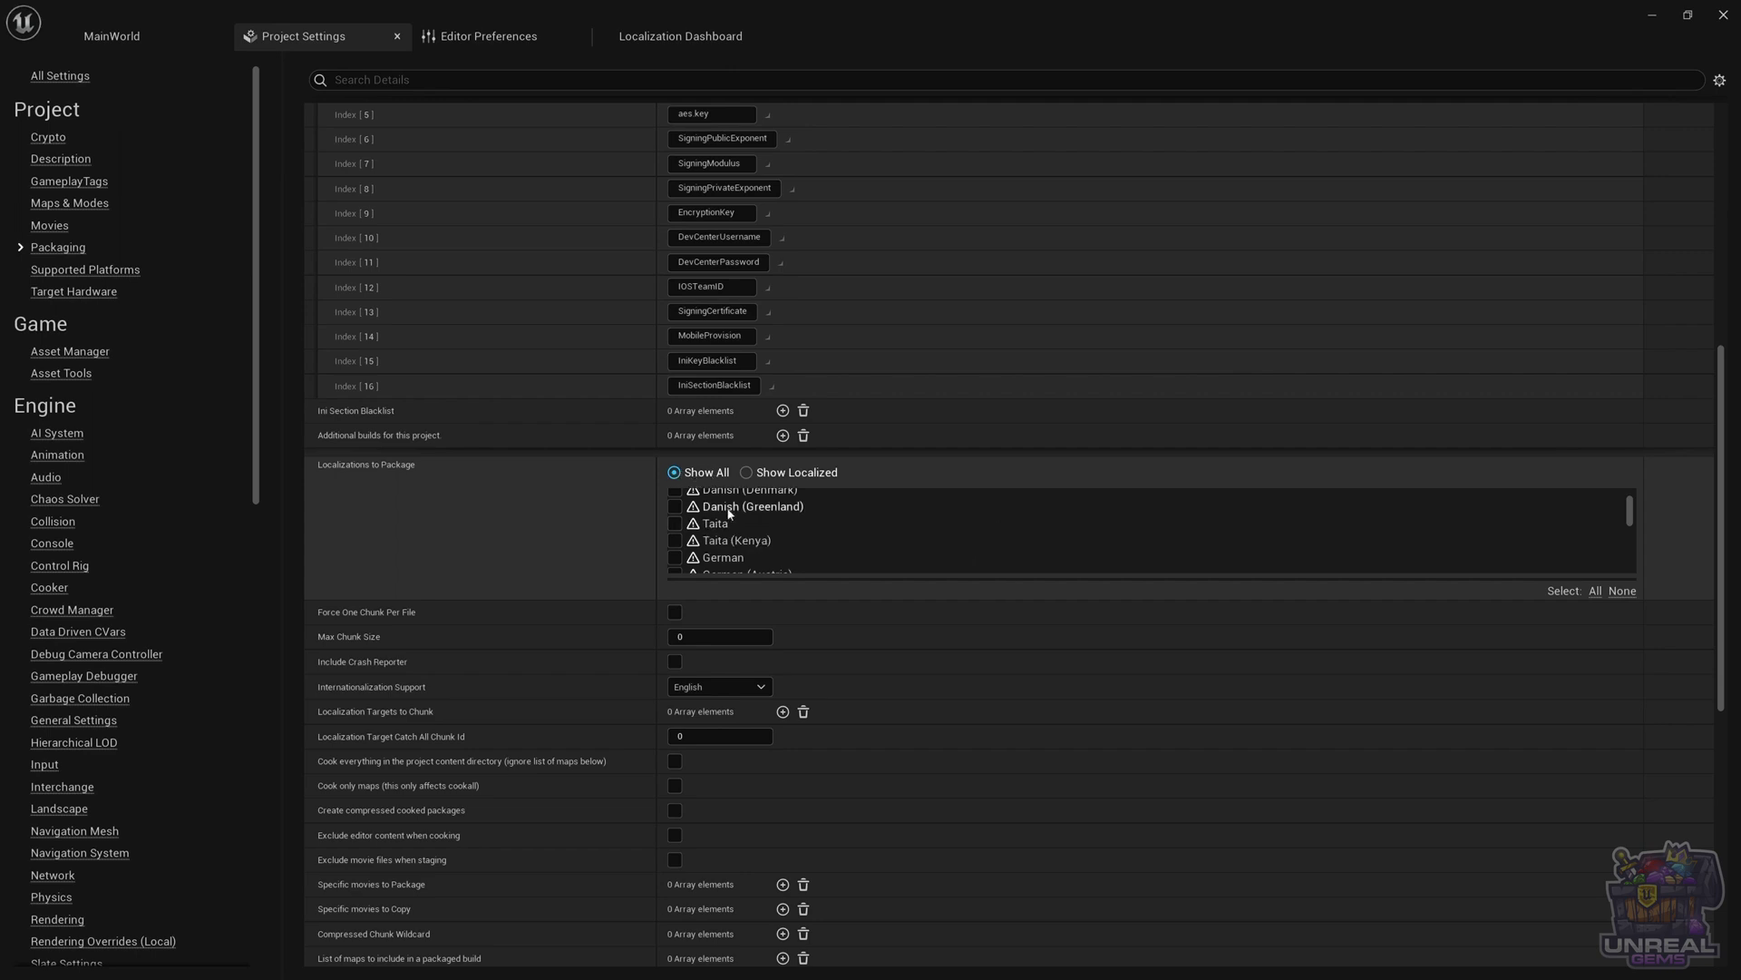
scroll(728, 530, "down", 5)
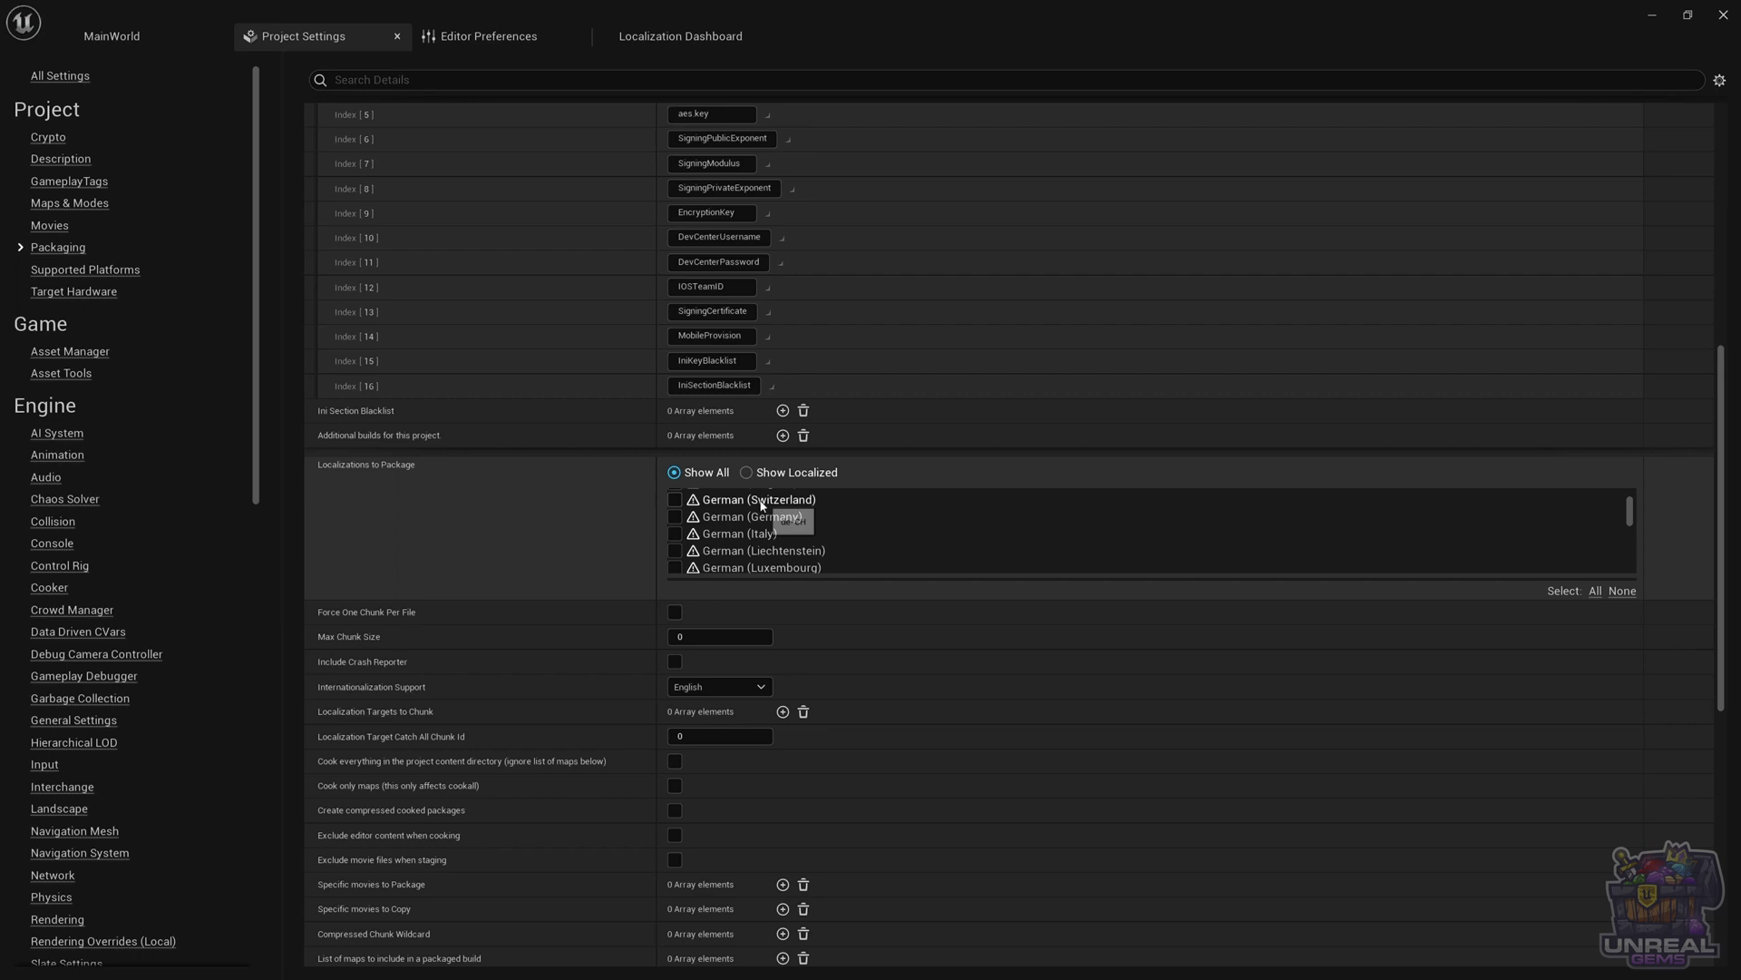
left_click(746, 472)
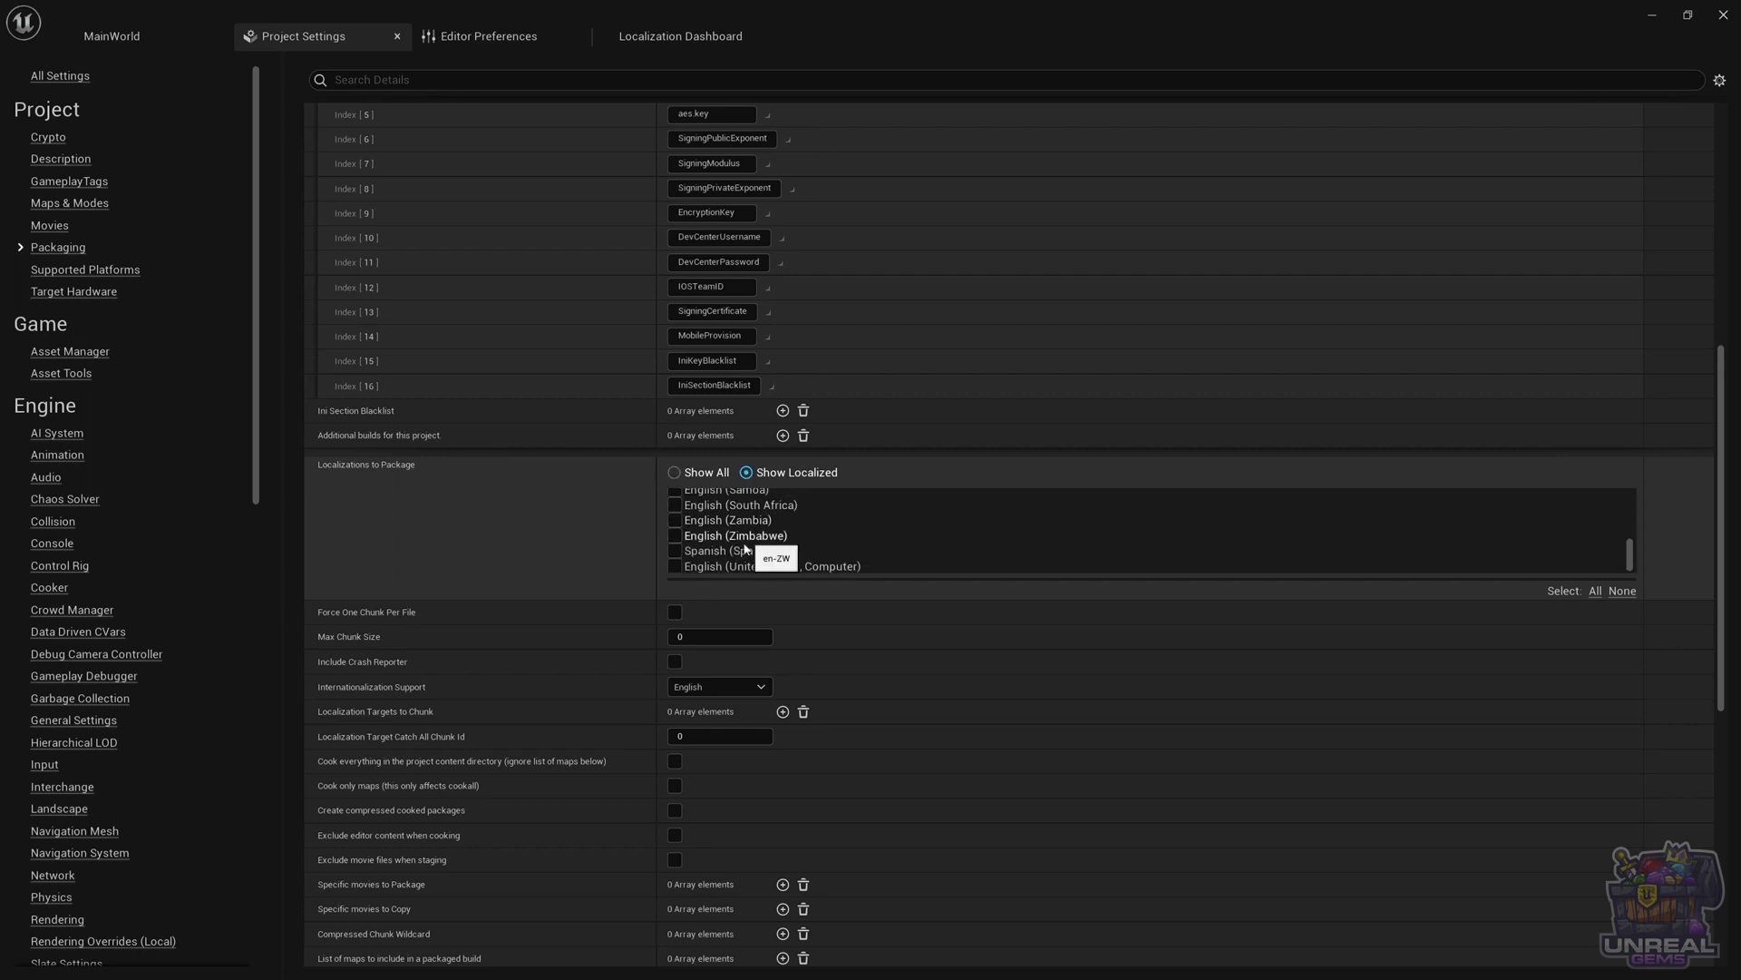
scroll(746, 543, "up", 5)
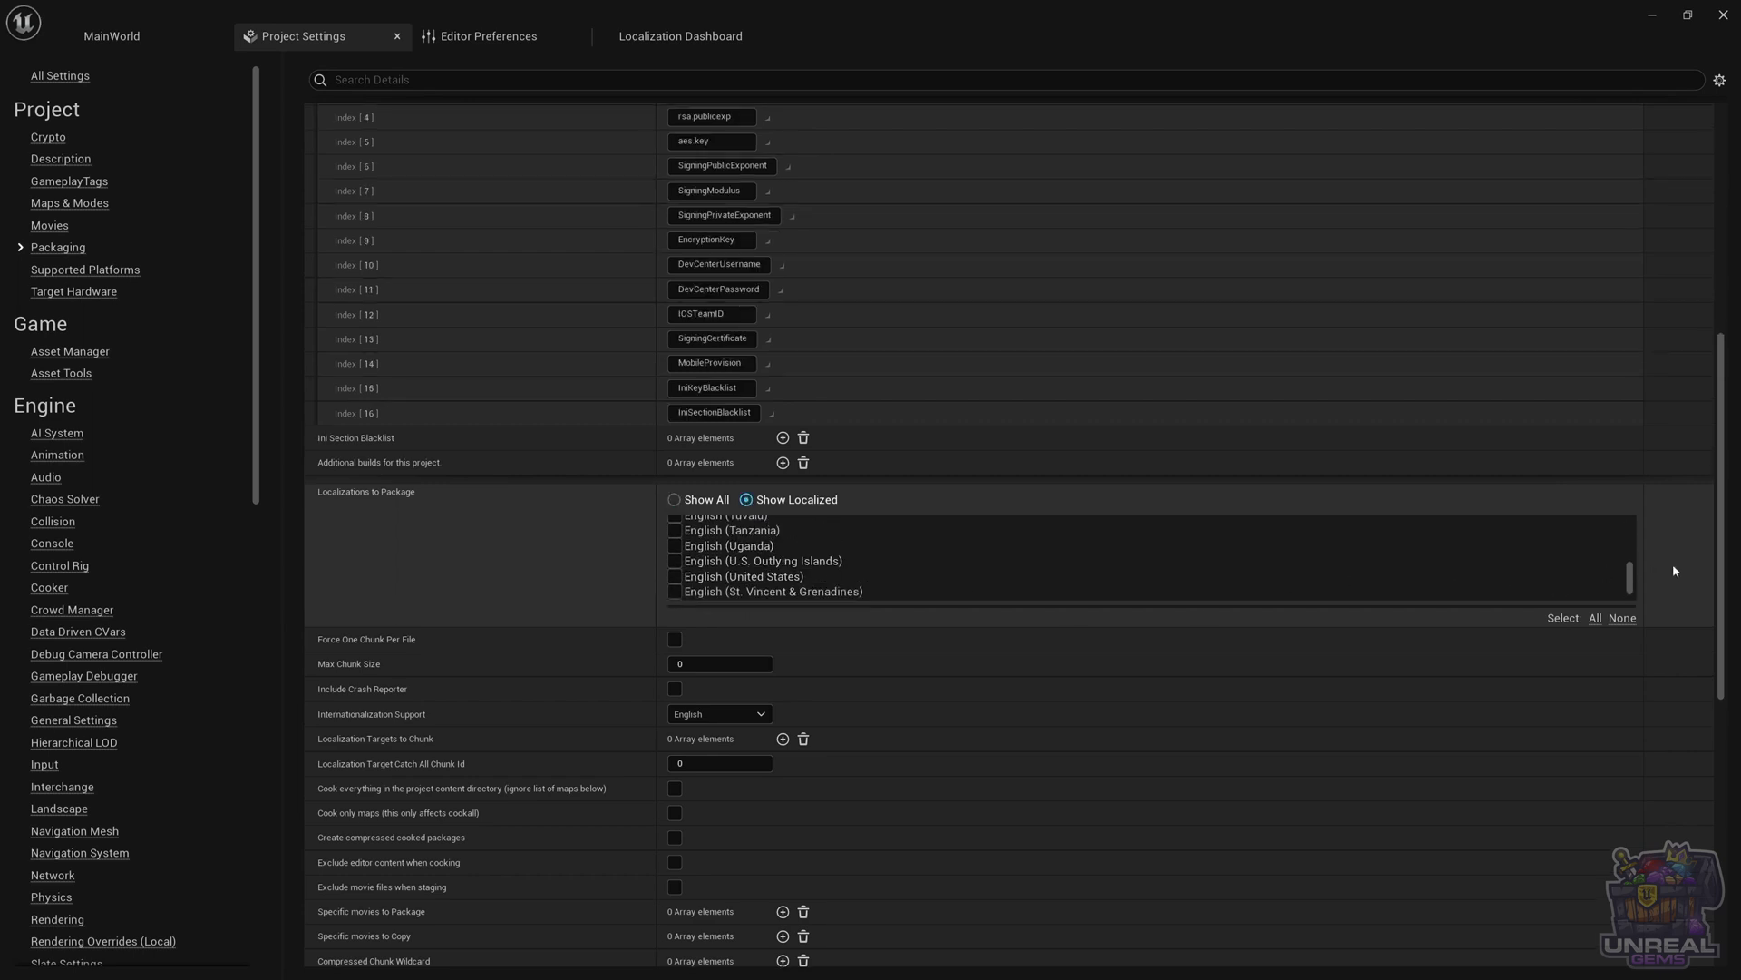
left_click_drag(1632, 584, 1578, 641)
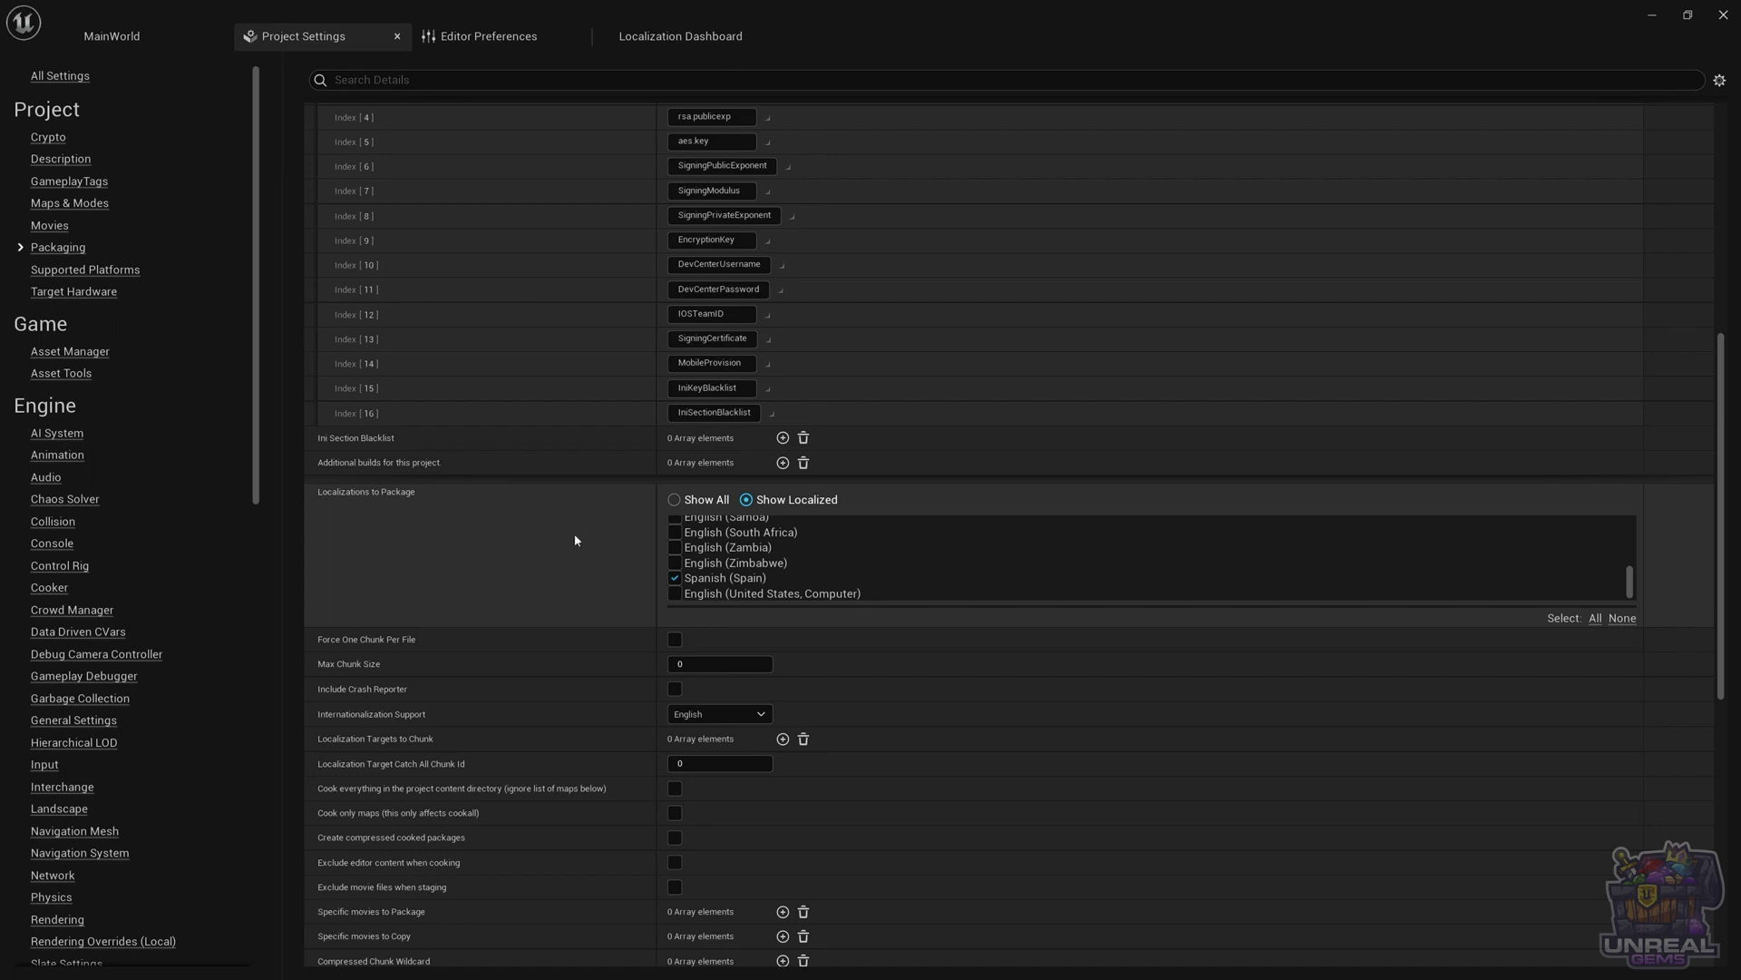
scroll(508, 508, "down", 3)
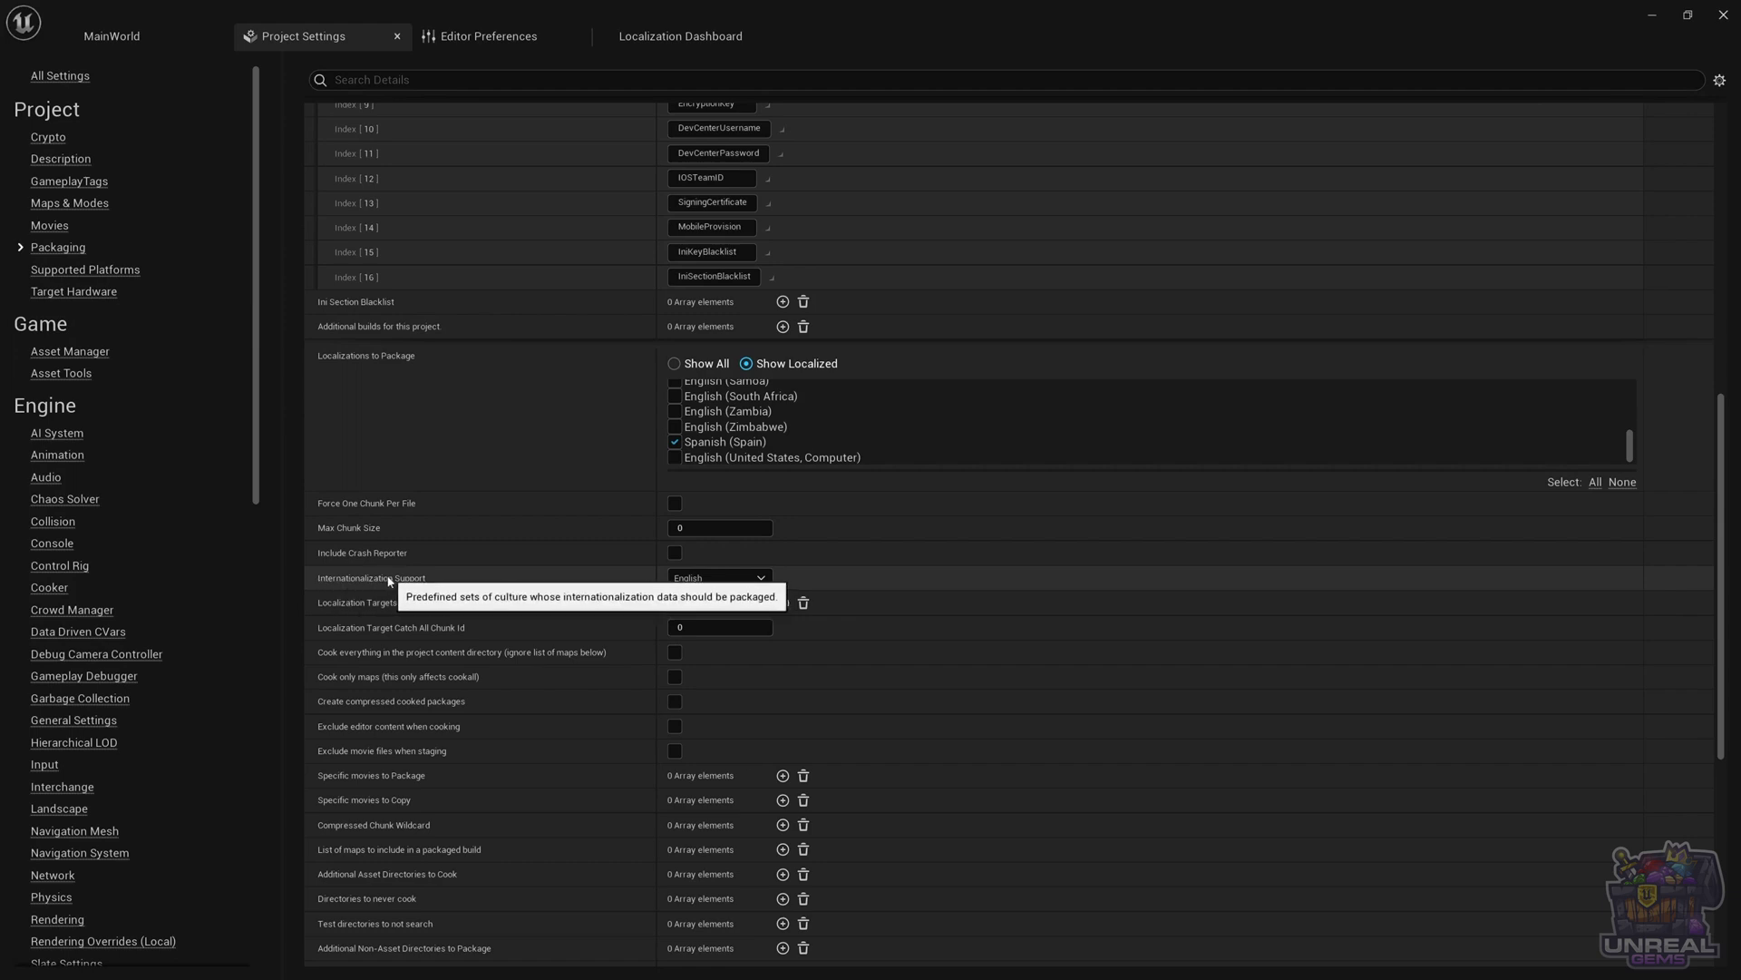
Step: Review the Internationalization Support options and leave it set to English
left_click(682, 579)
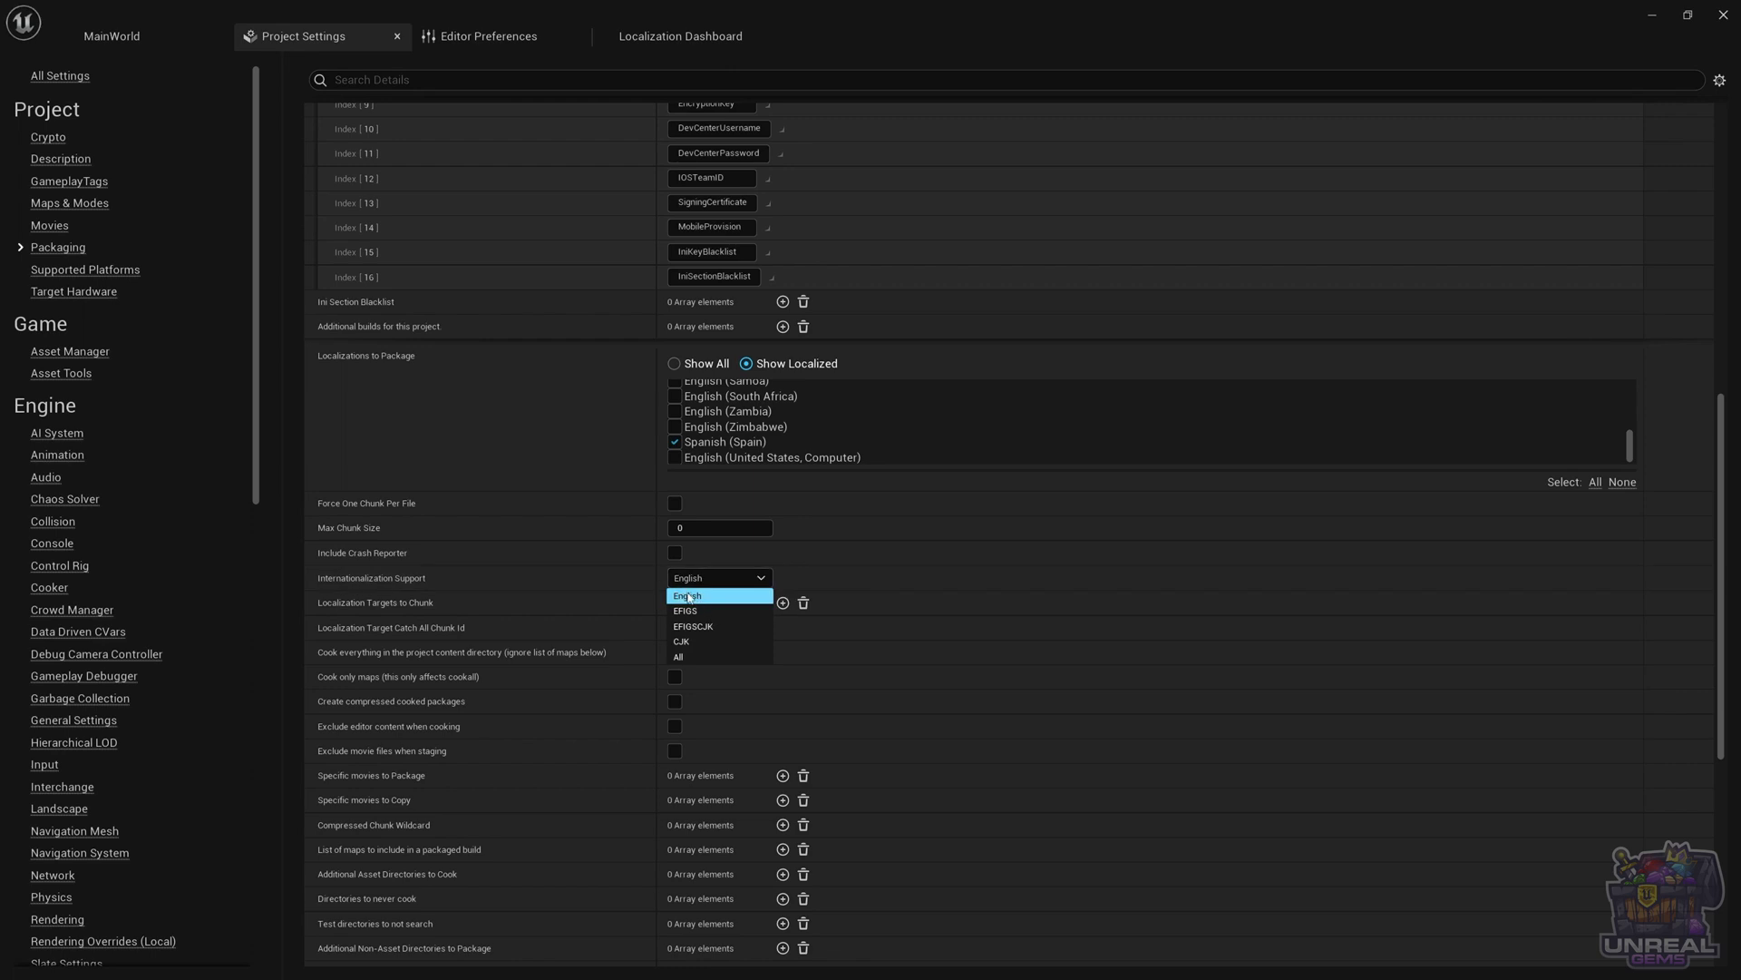
left_click(544, 584)
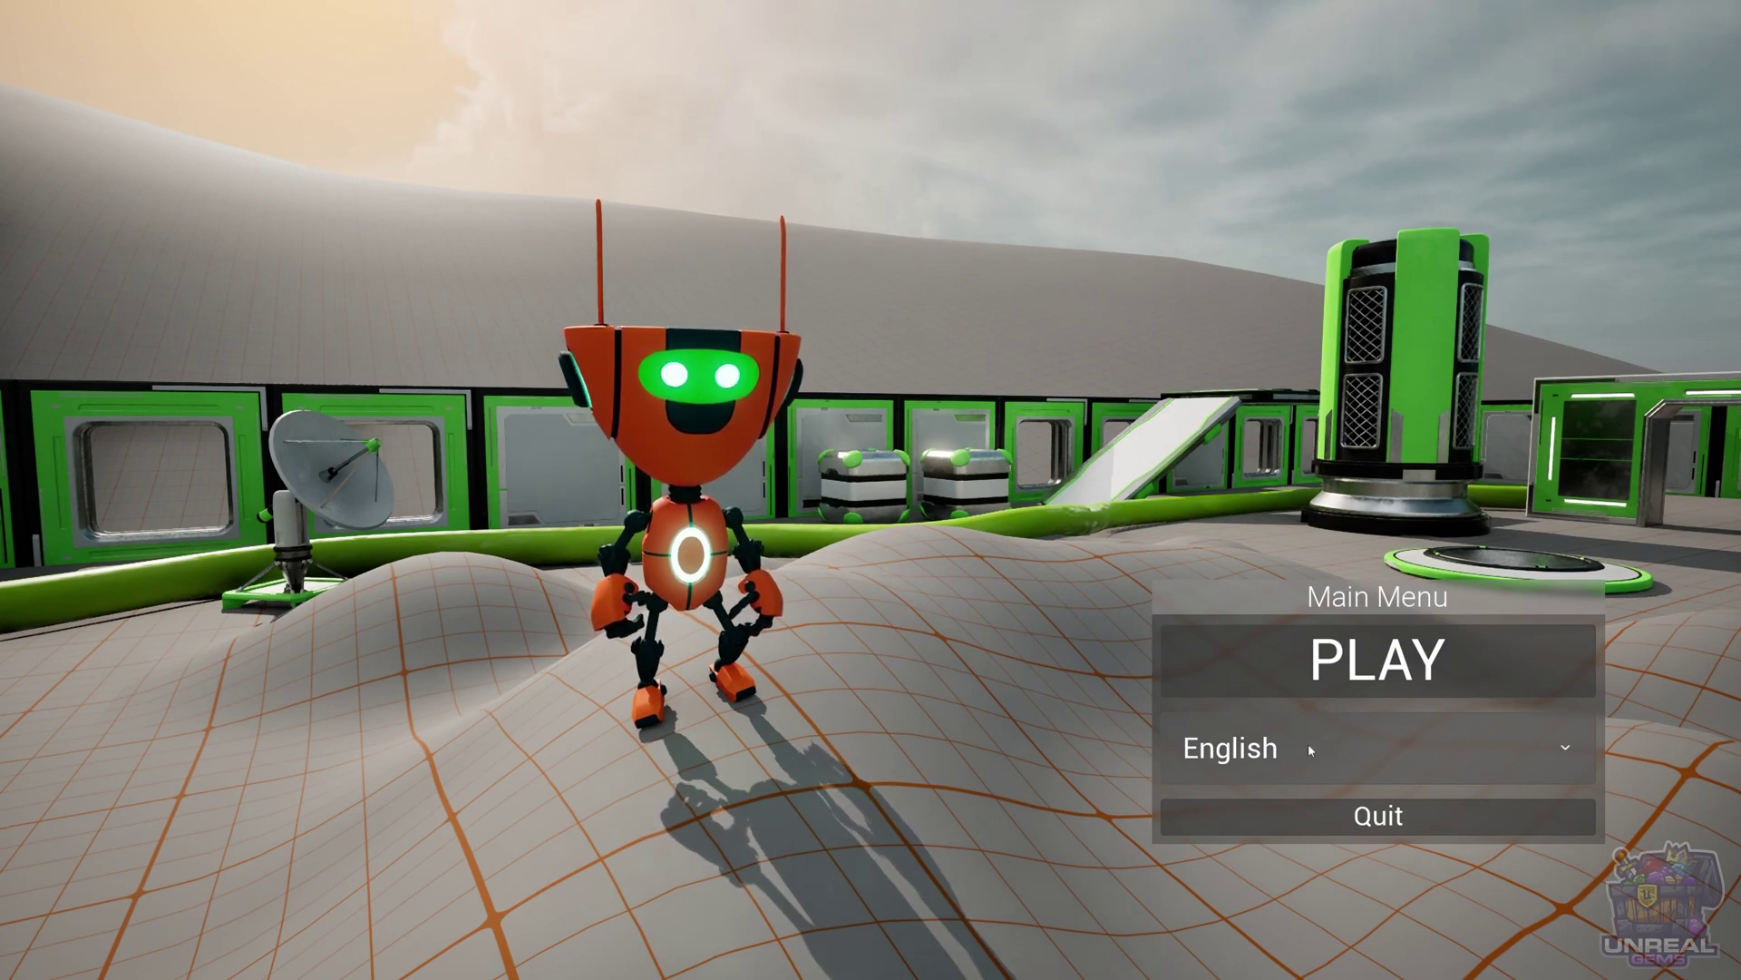
Step: Switch the game language to Spanish (Spain) so the menu reads JUGAR, then quit via Salir
left_click(1308, 743)
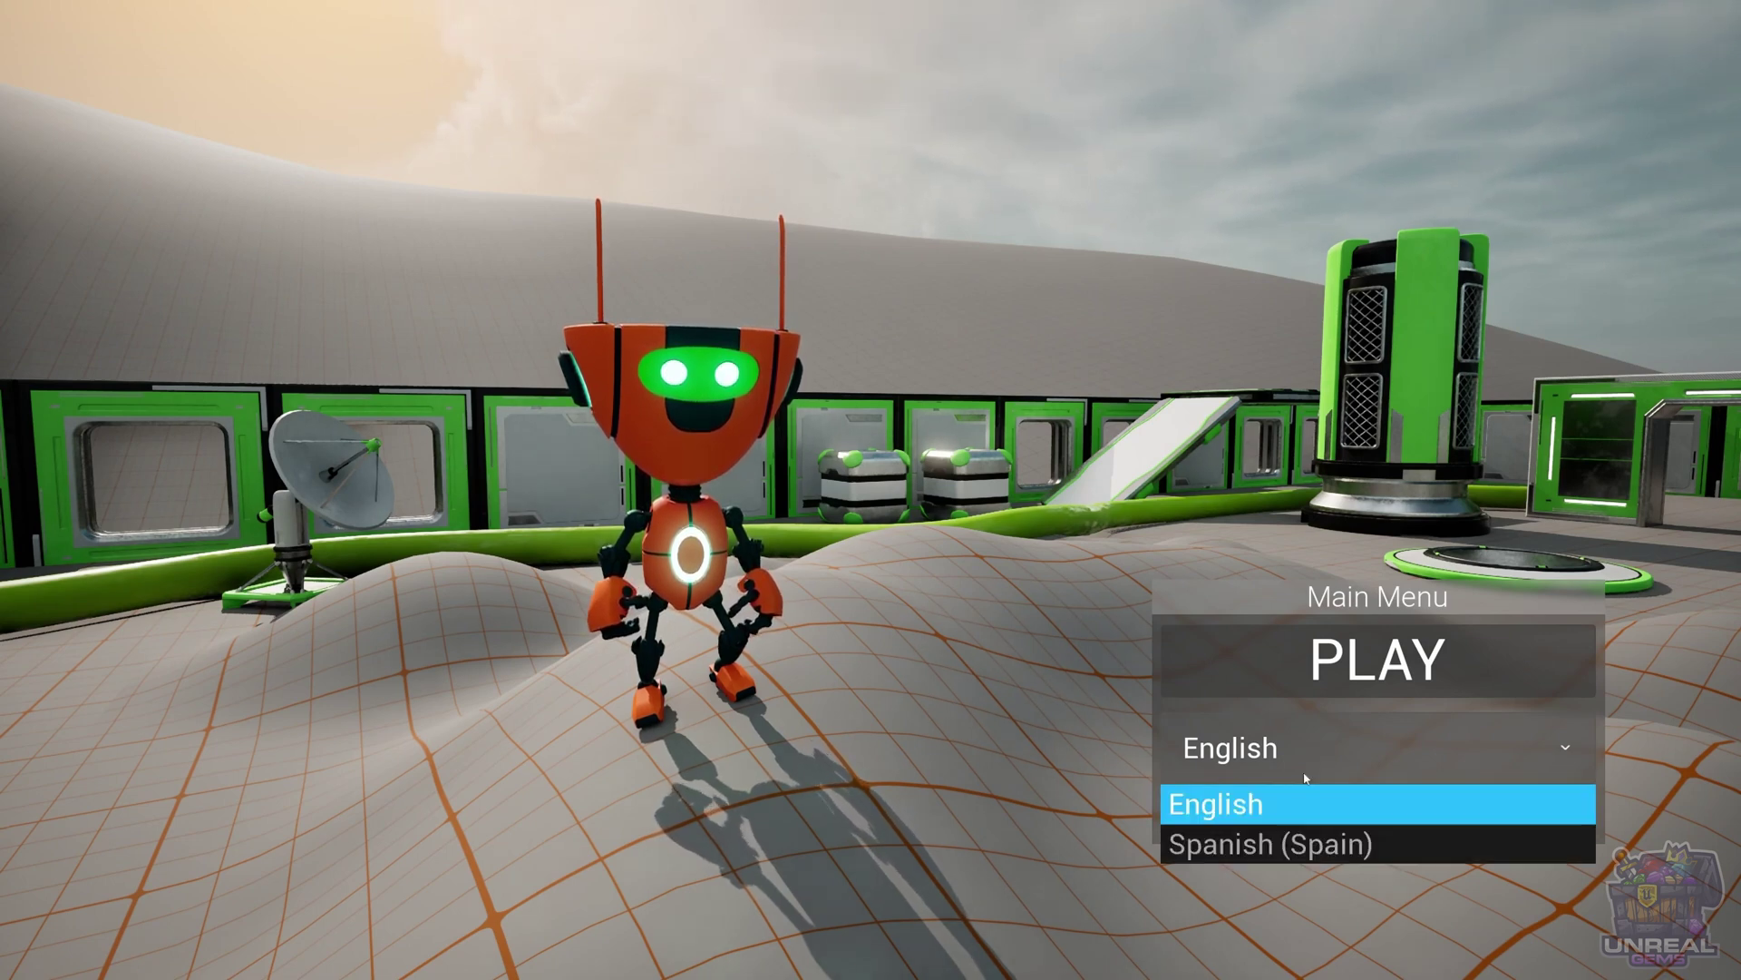
left_click(1257, 847)
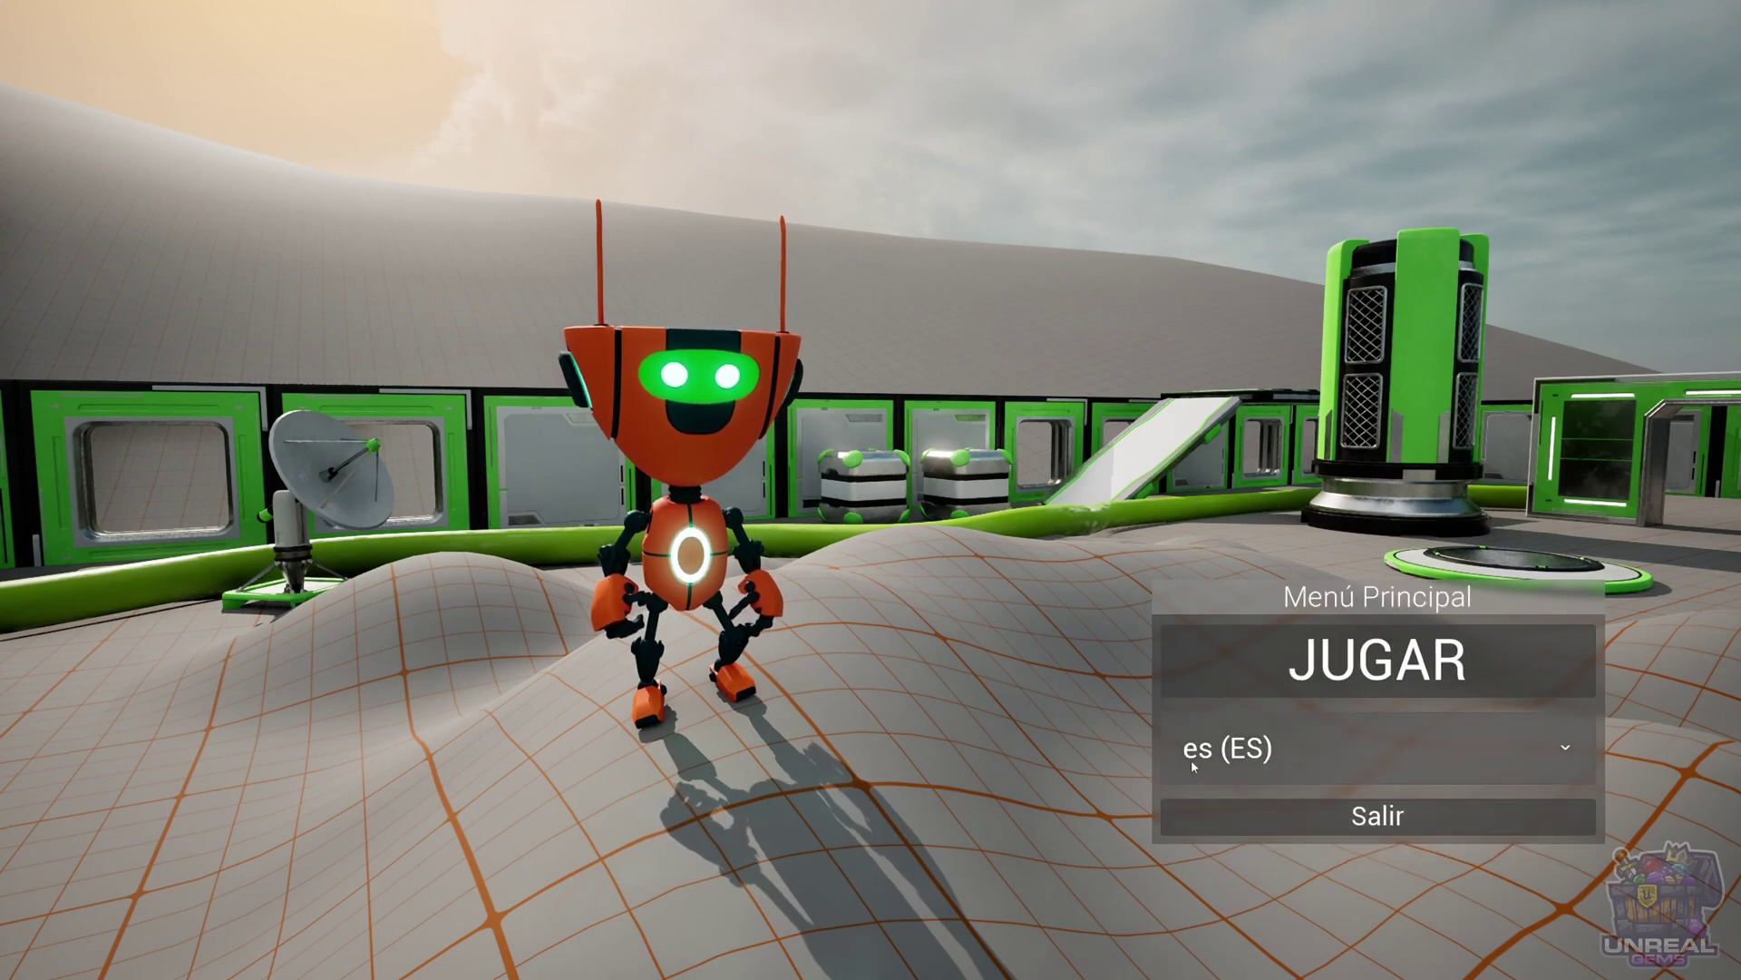
left_click(1342, 816)
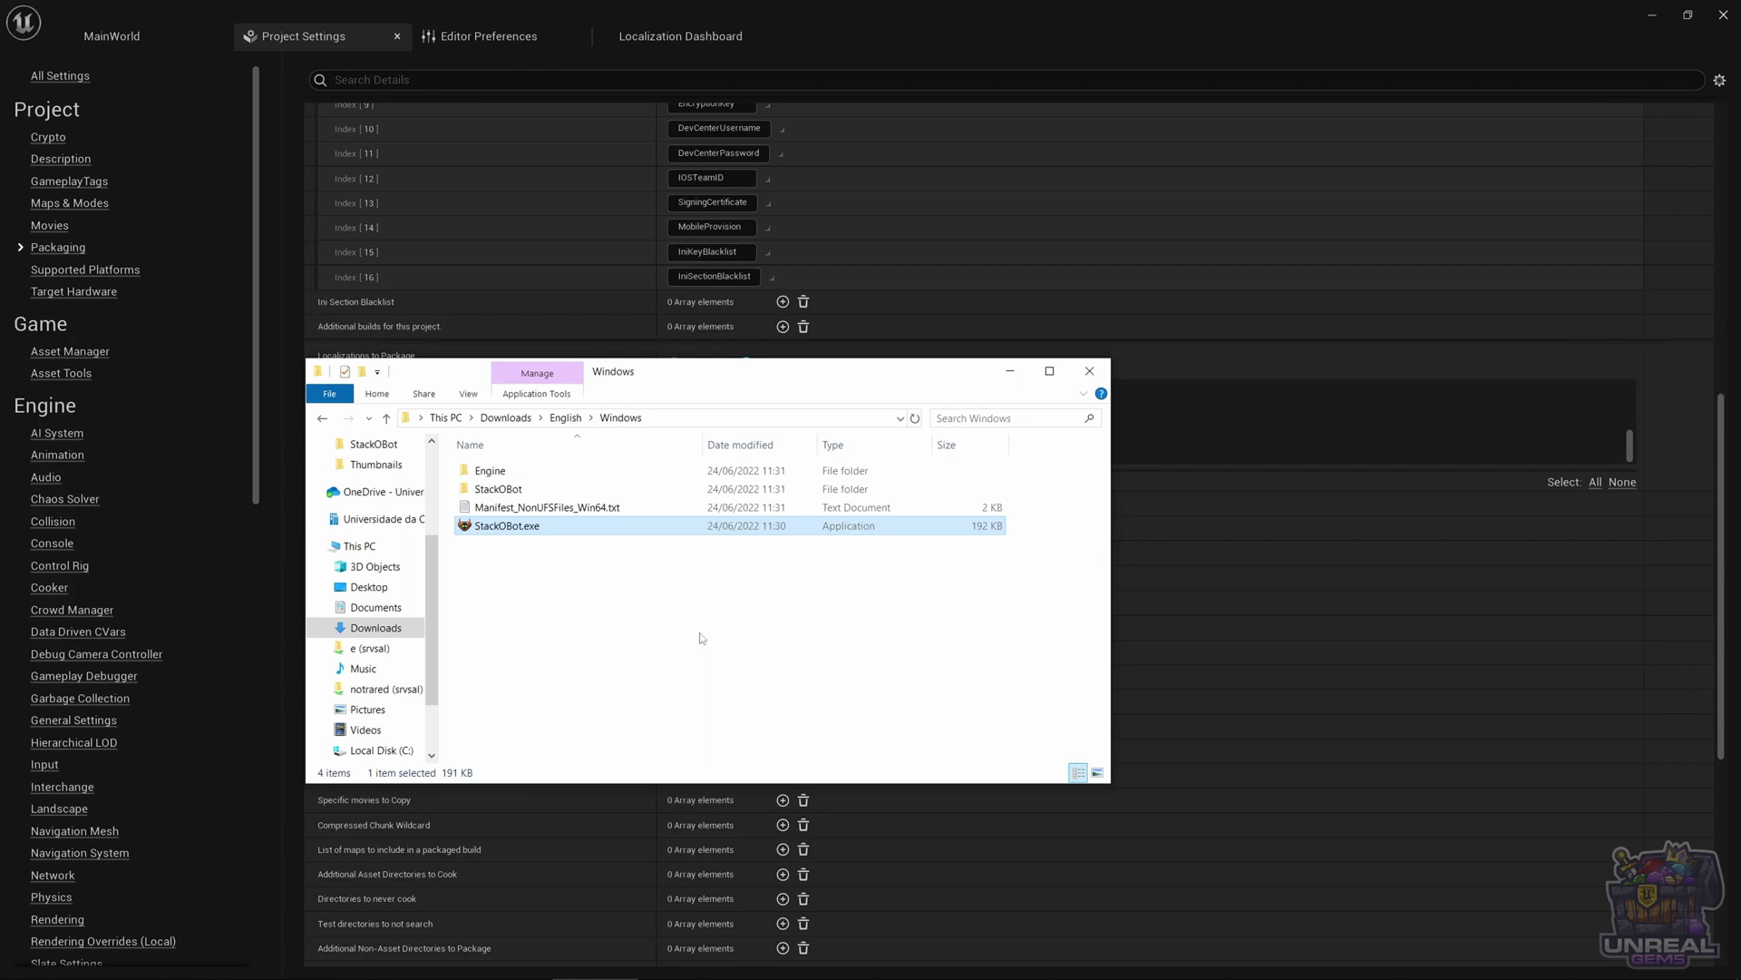
Step: Minimize Explorer and set Internationalization Support to EFIGS
left_click(998, 377)
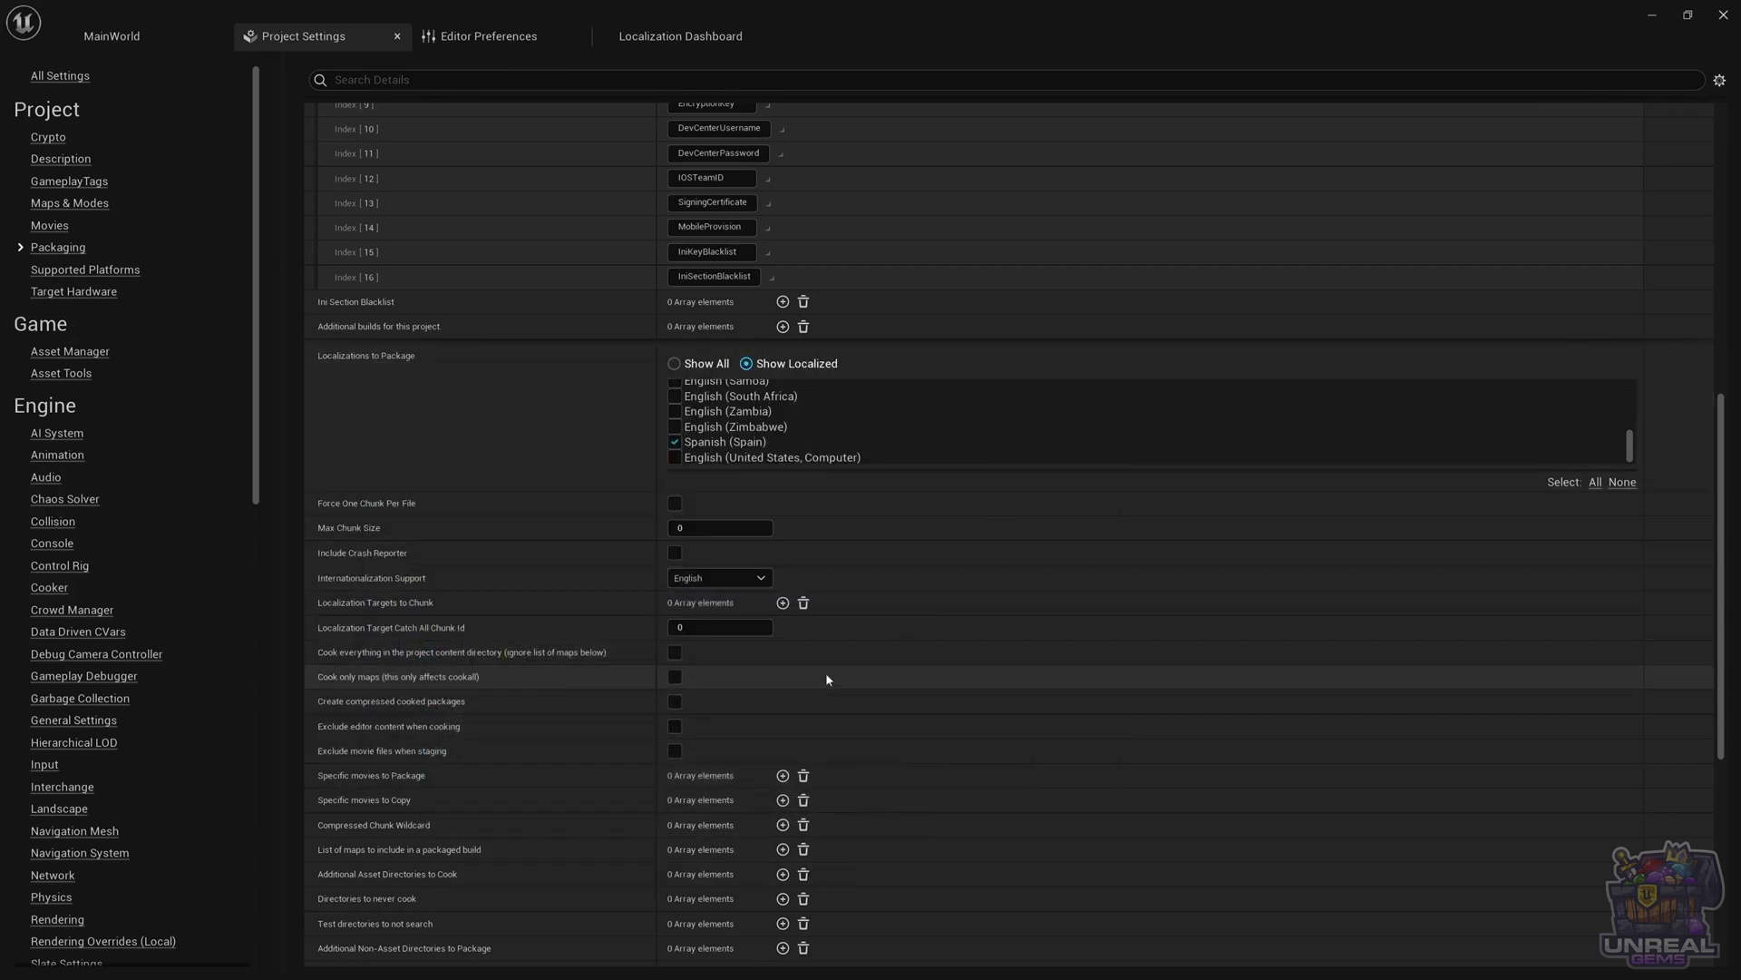
left_click(696, 581)
mouse_move(354, 586)
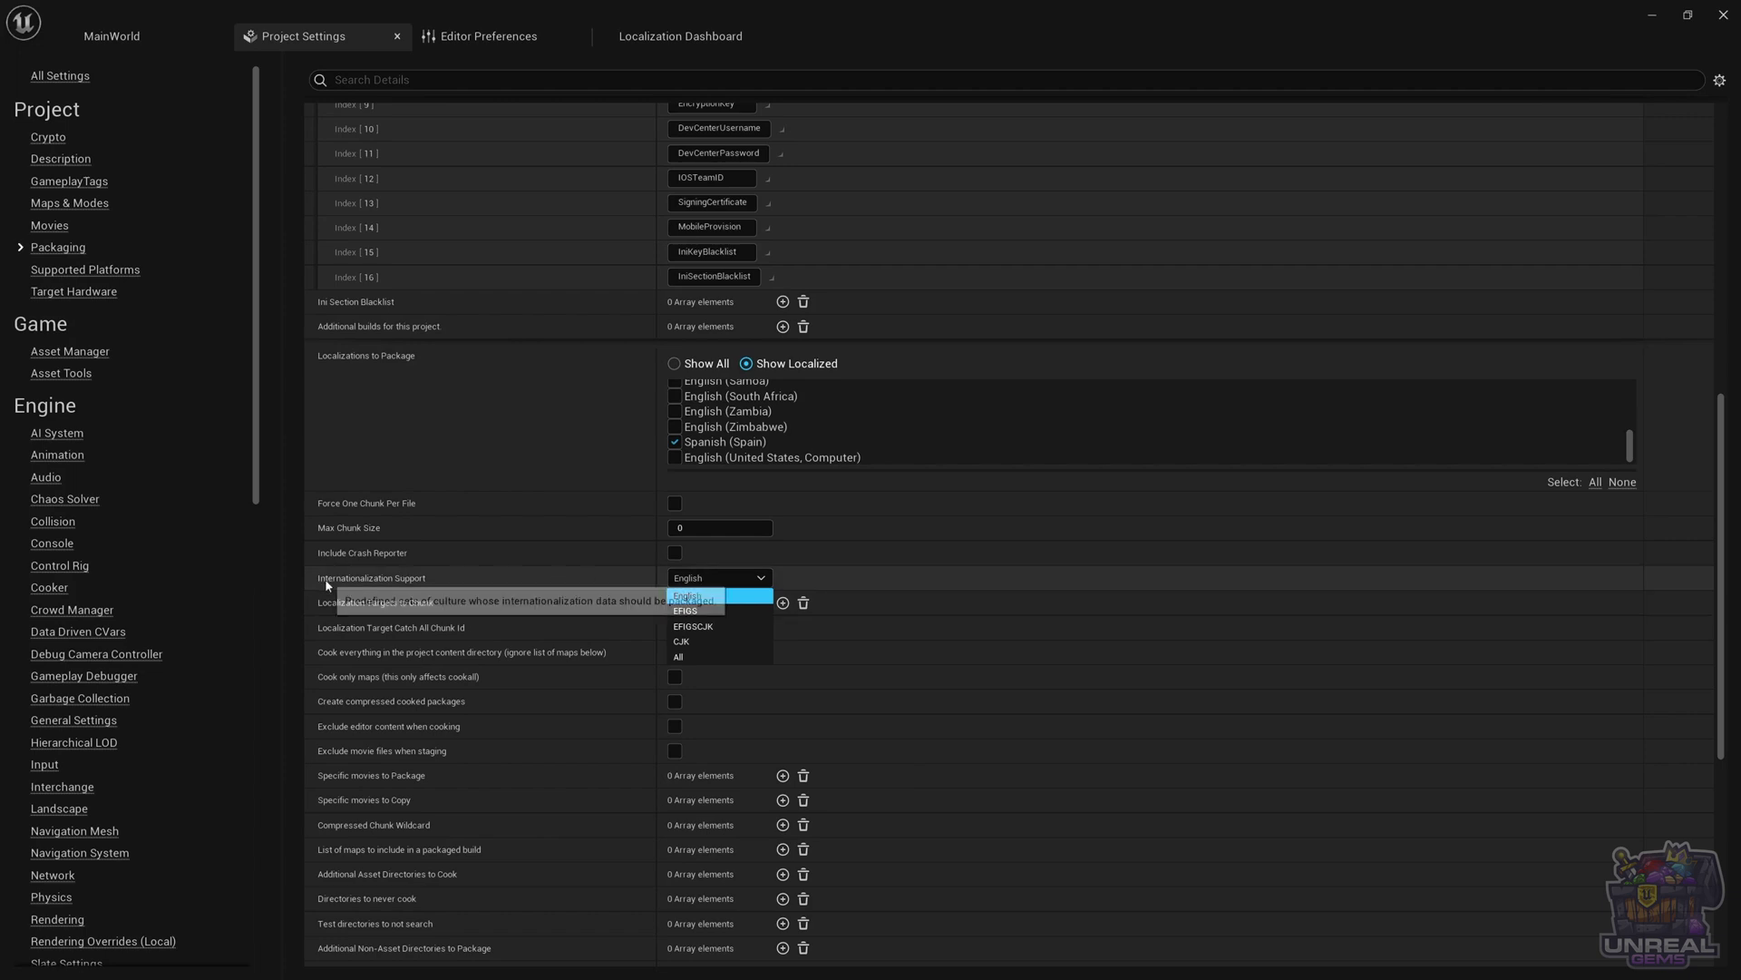
left_click(694, 614)
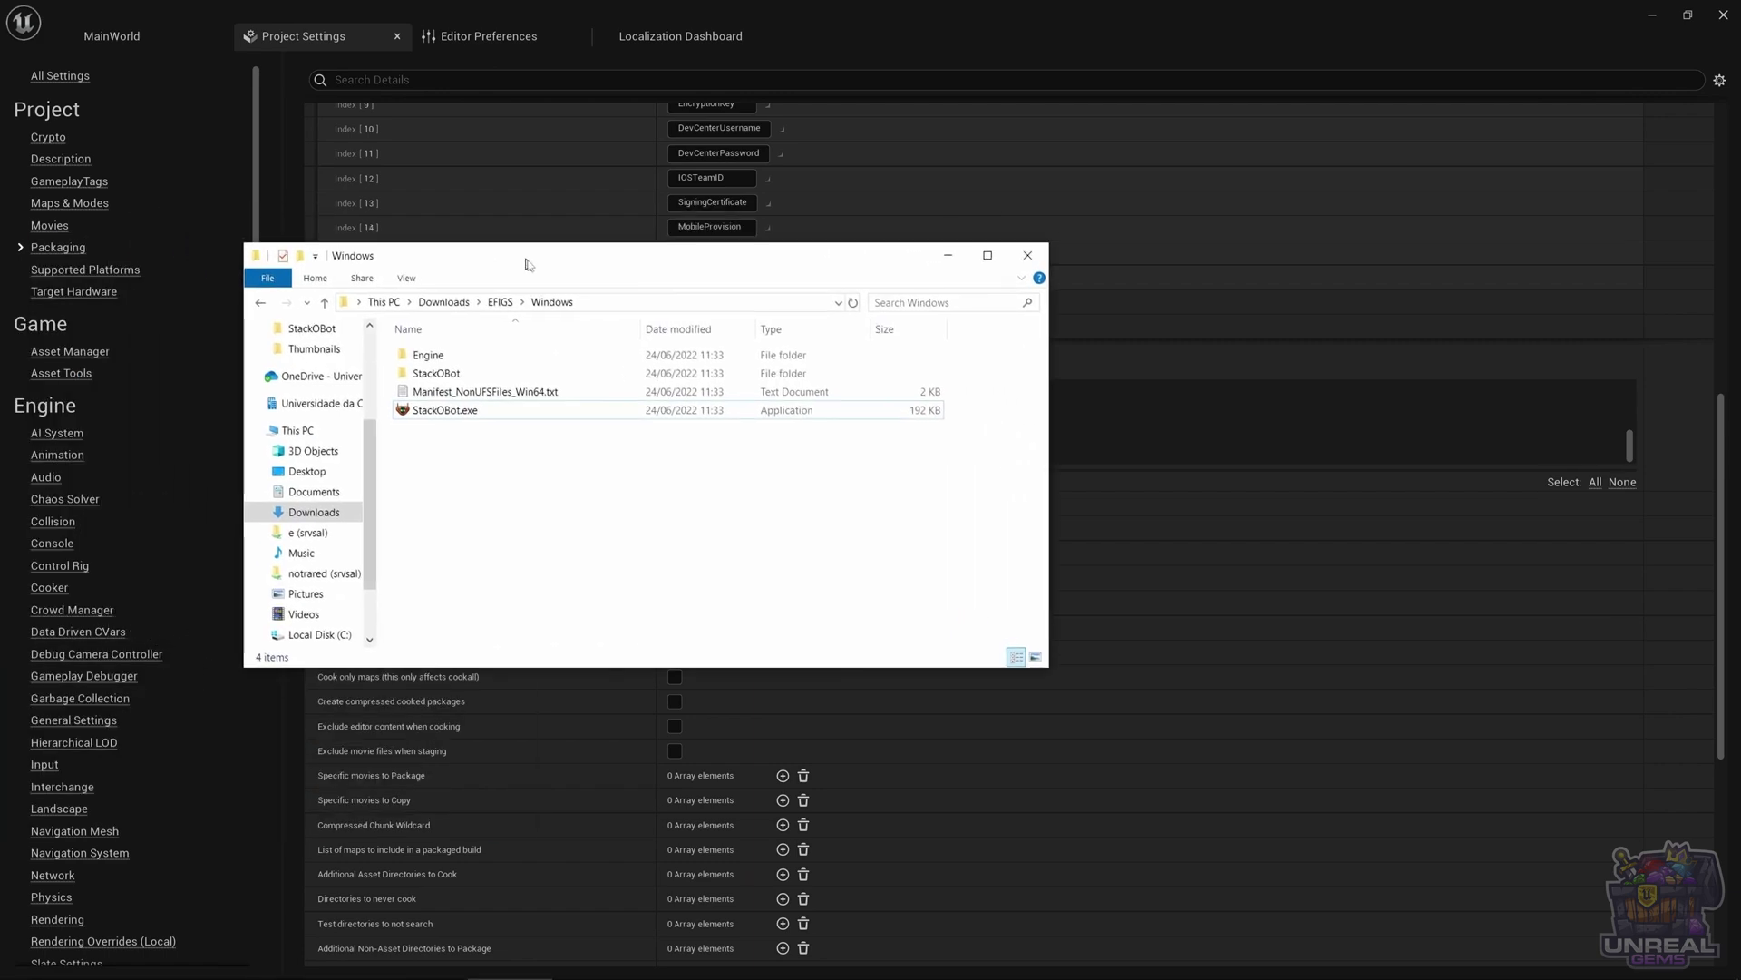
Step: Launch the EFIGS StackOBot.exe, switch to español (España), quit, and hide Explorer
double_click(519, 449)
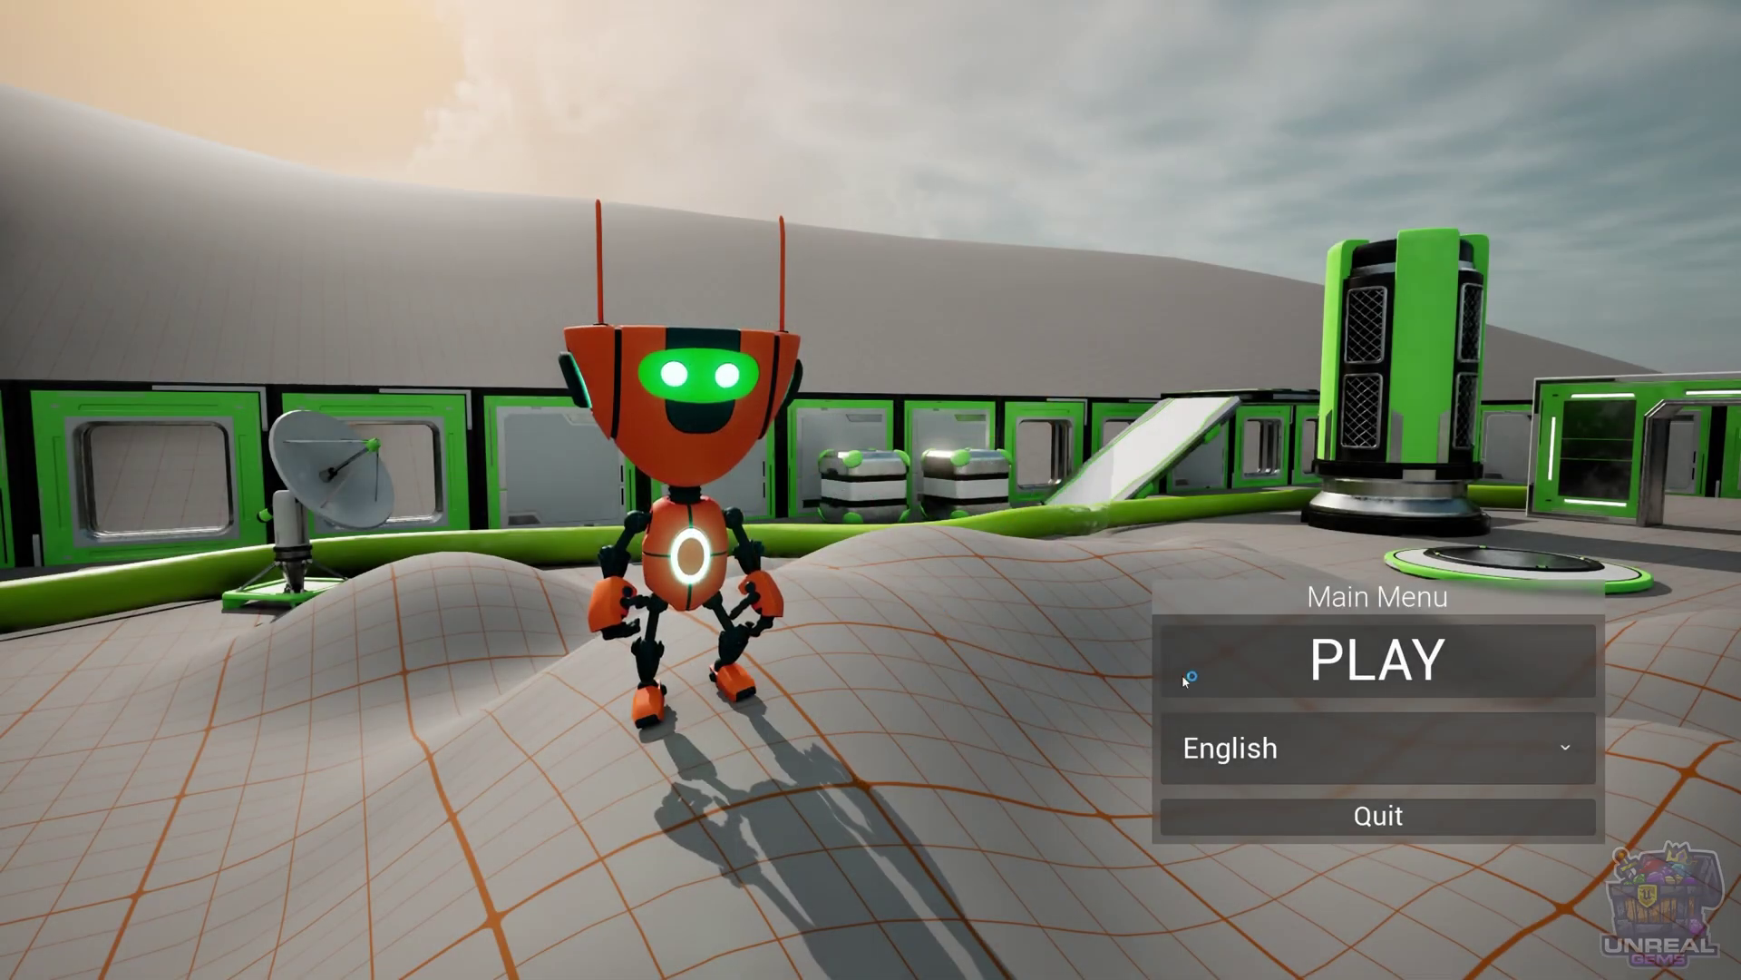
left_click(1189, 747)
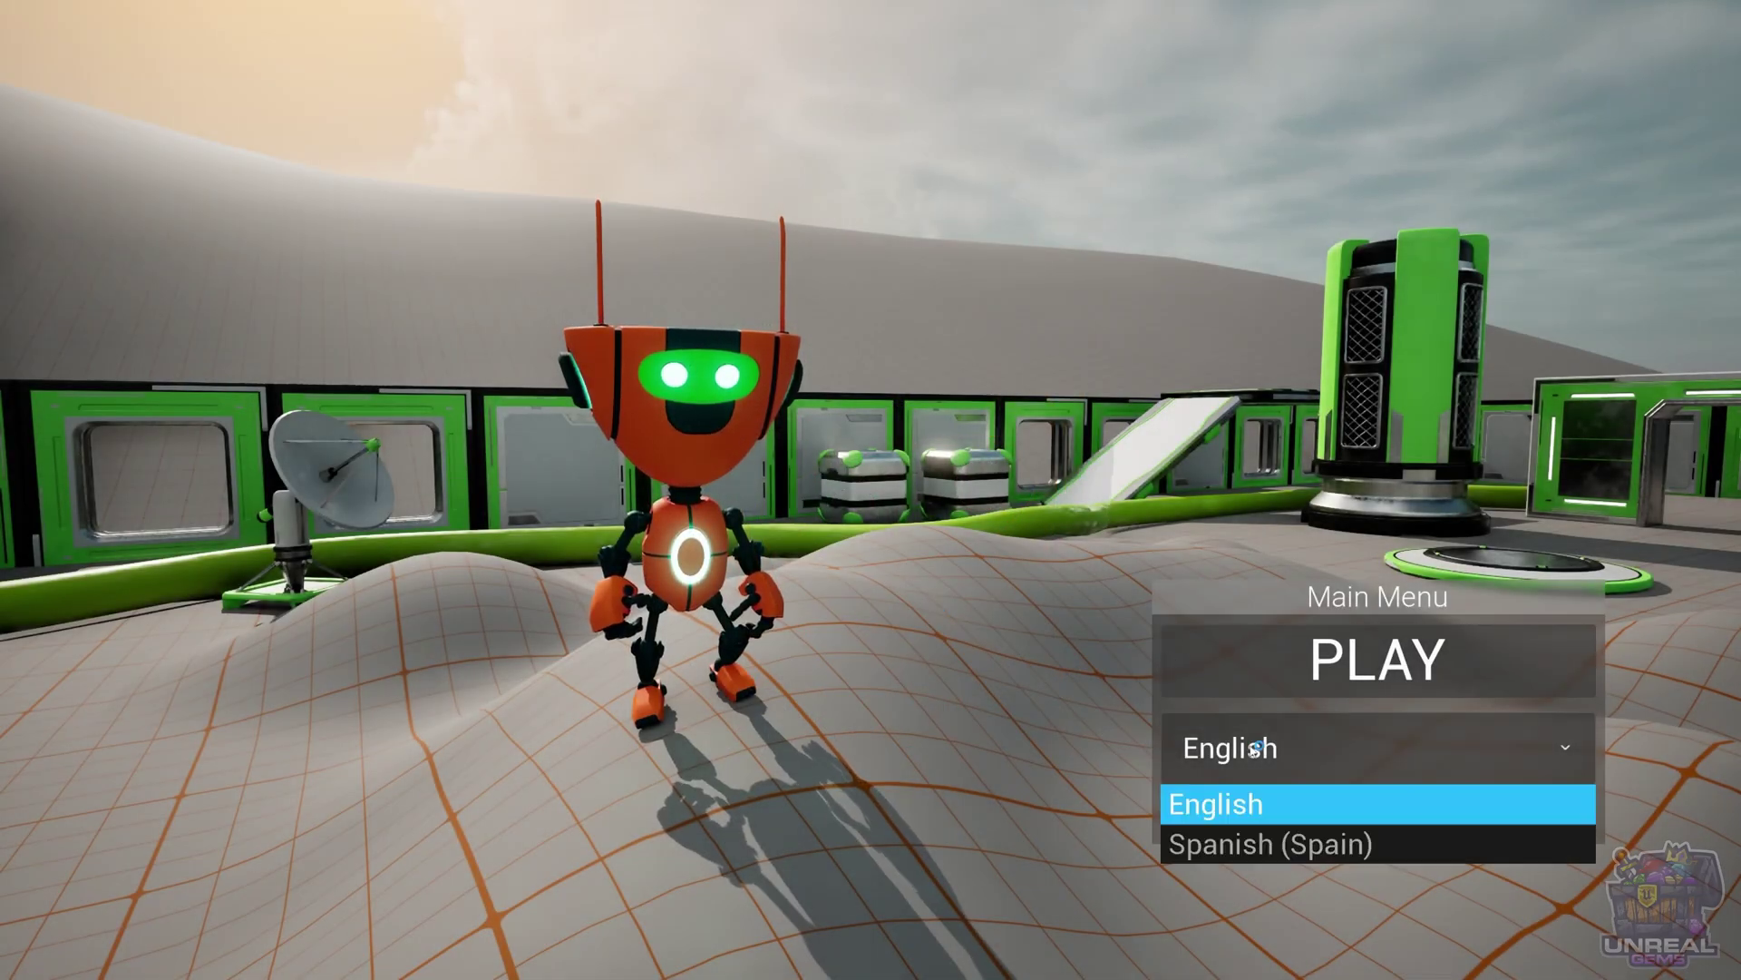
left_click(1245, 833)
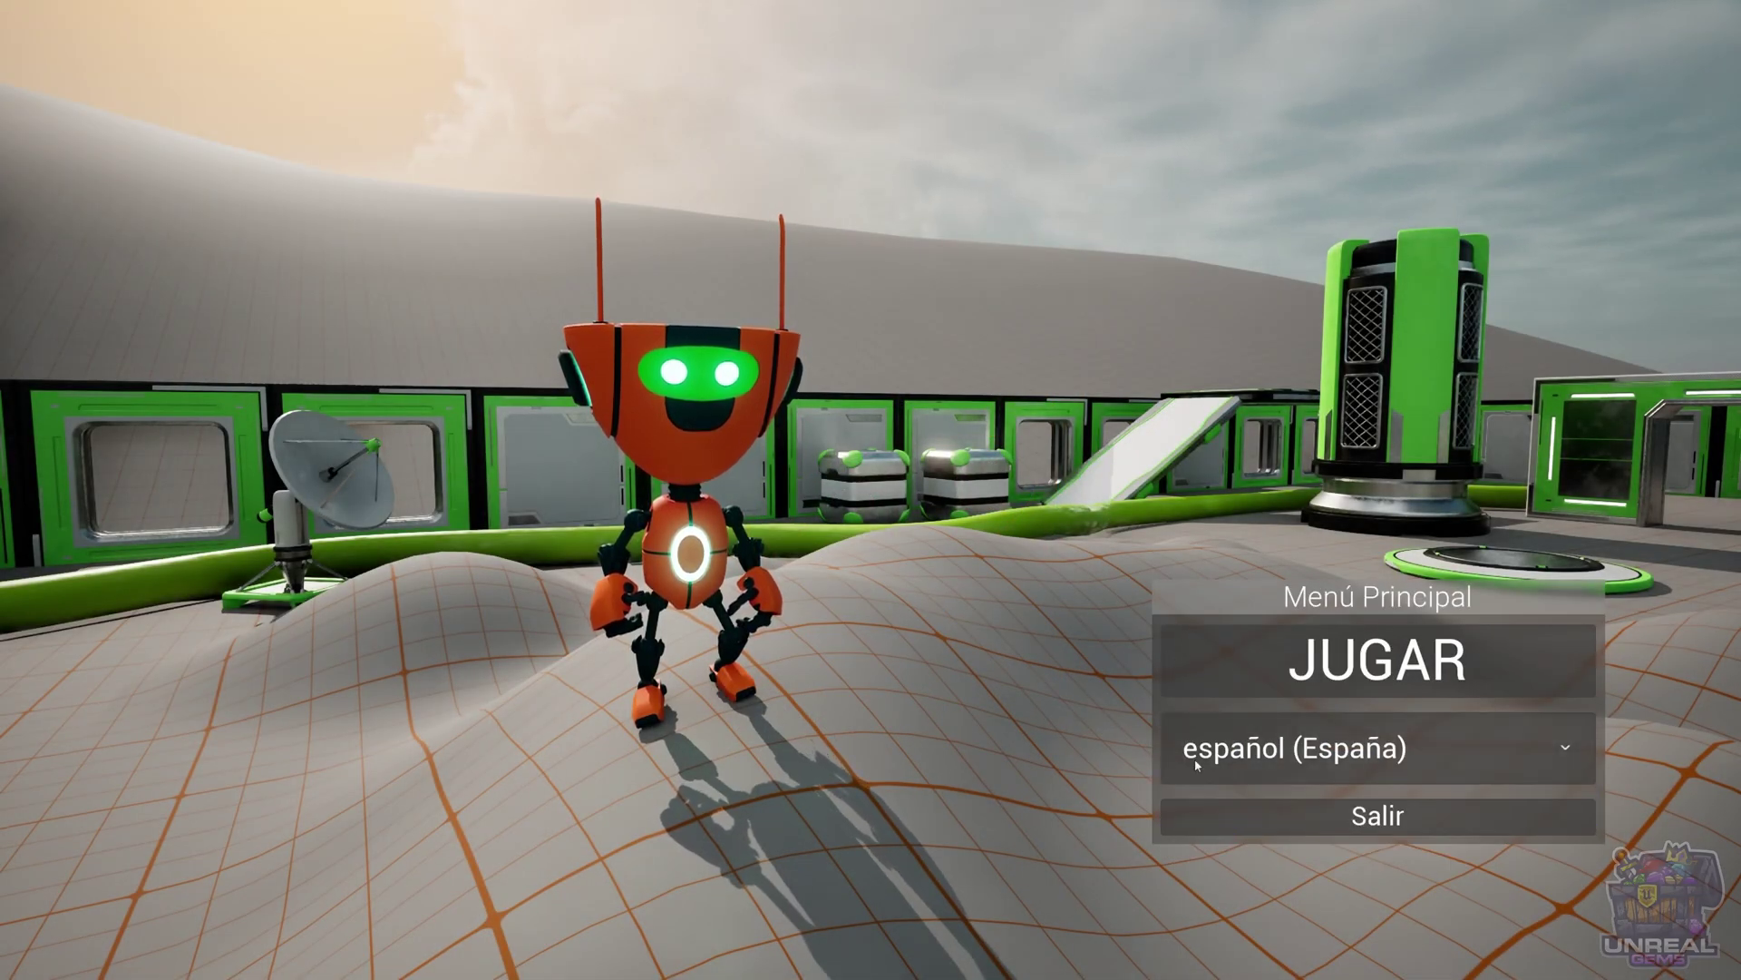
left_click(1317, 810)
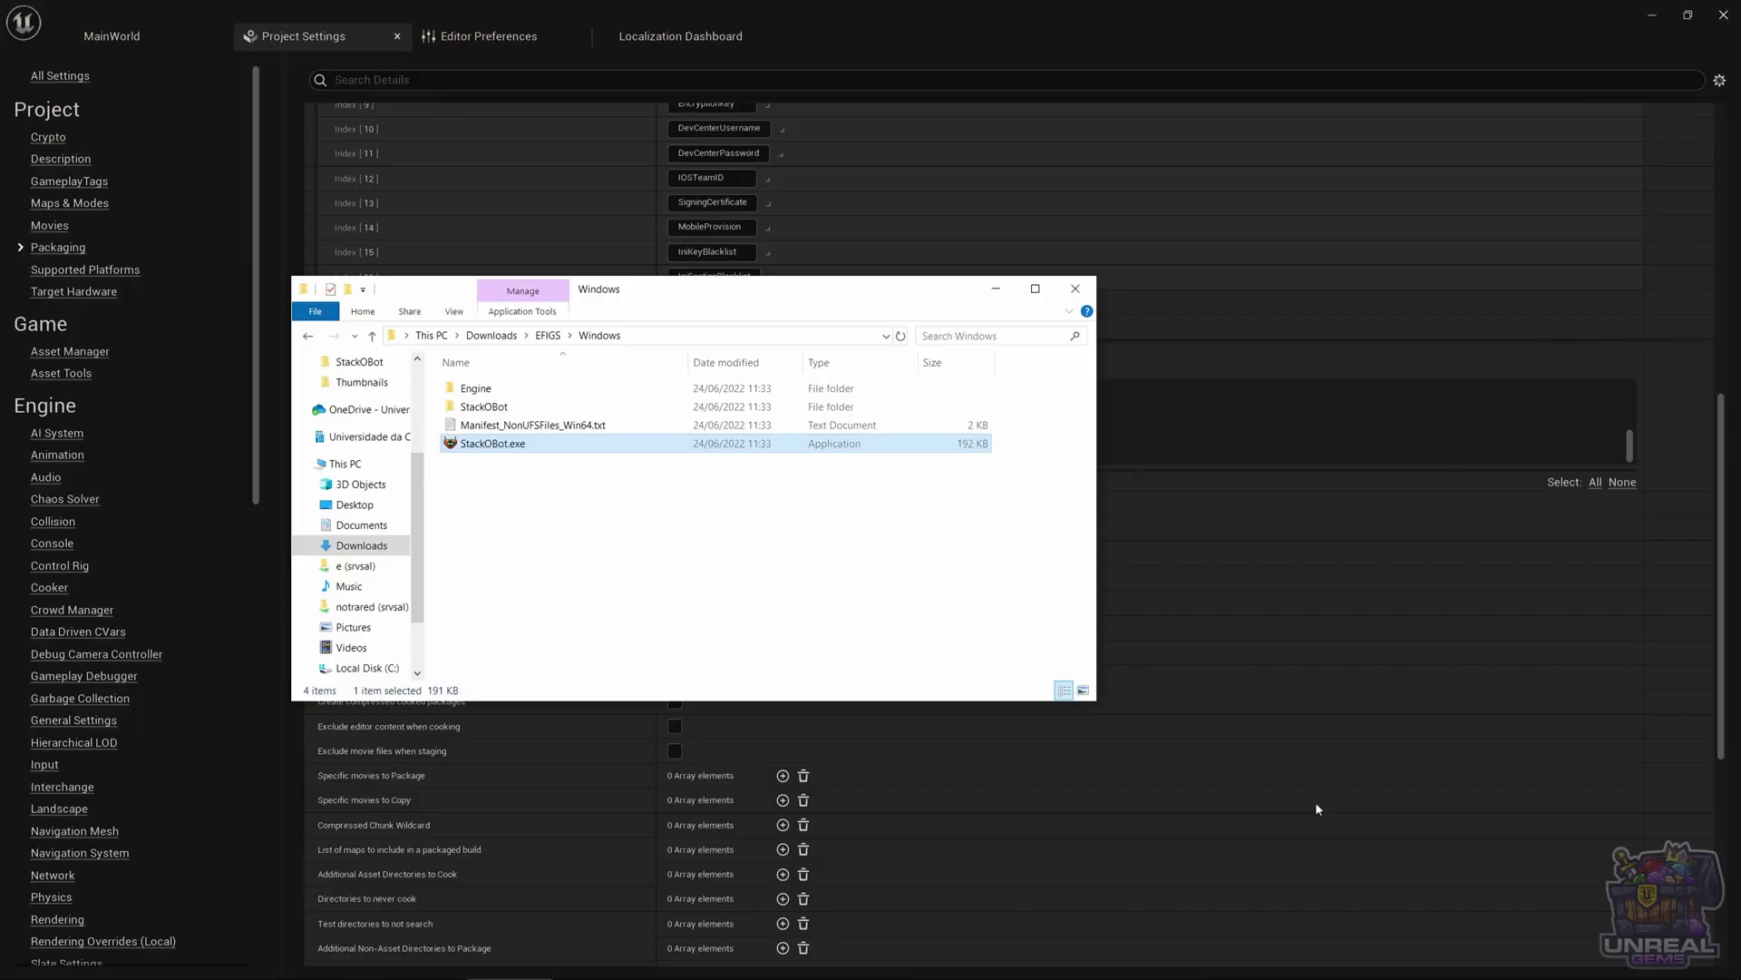
left_click(668, 555)
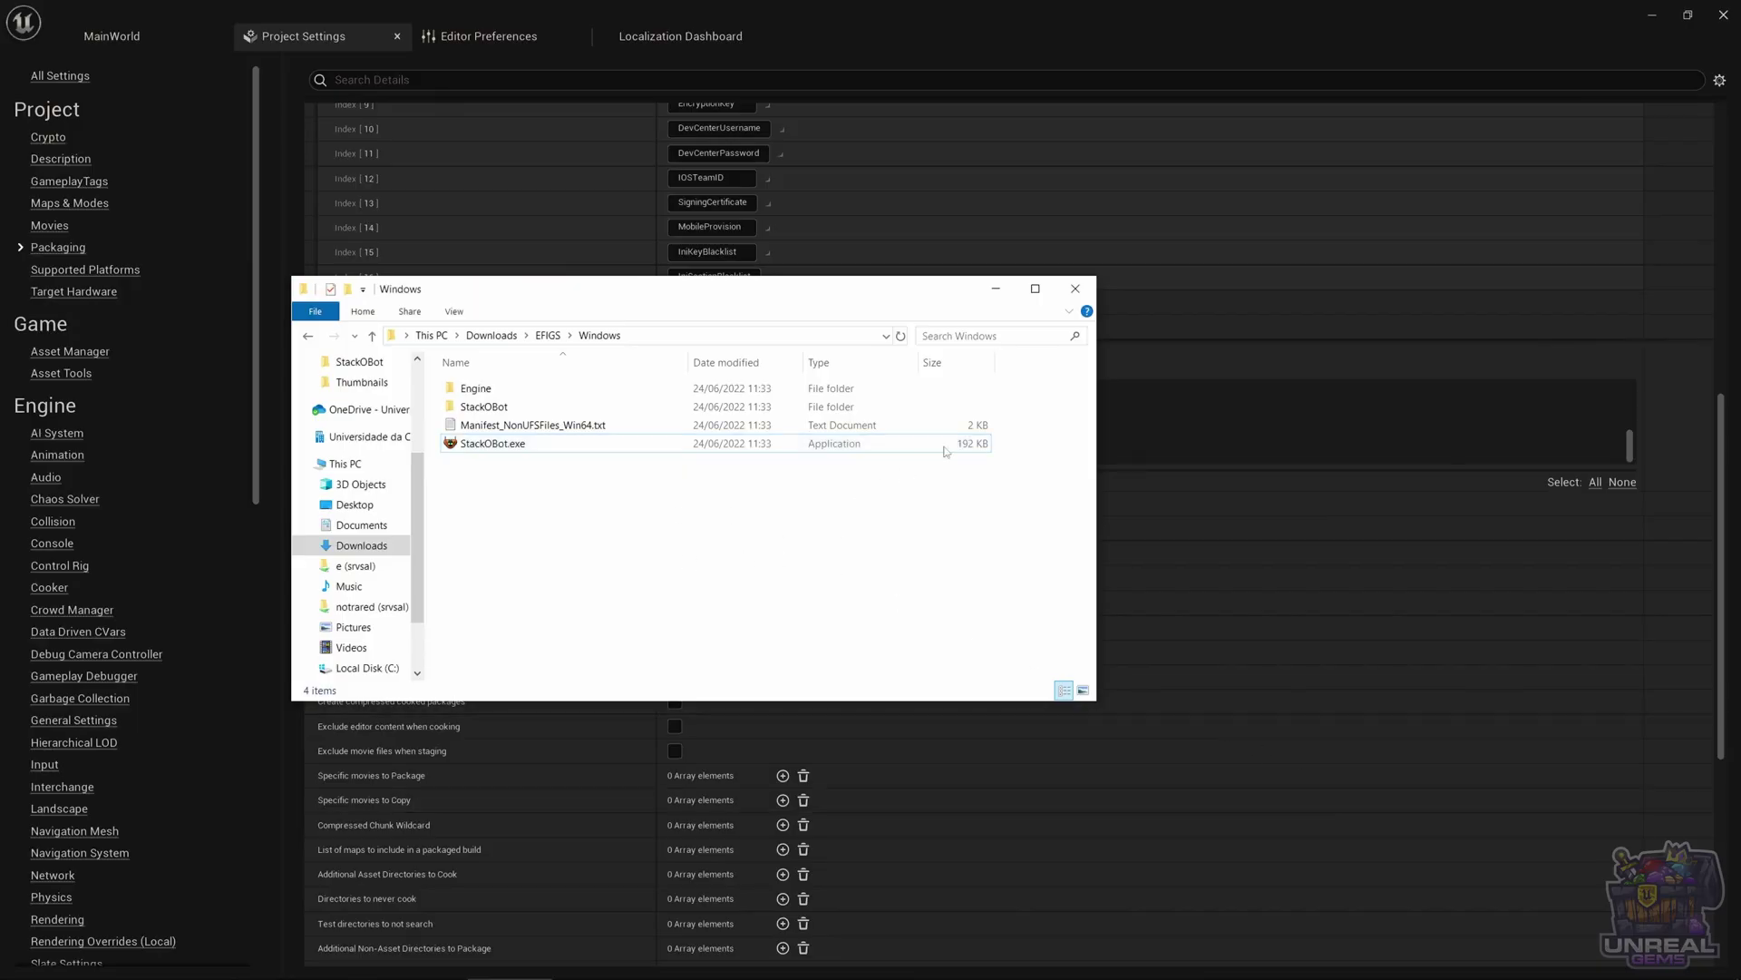
left_click(999, 296)
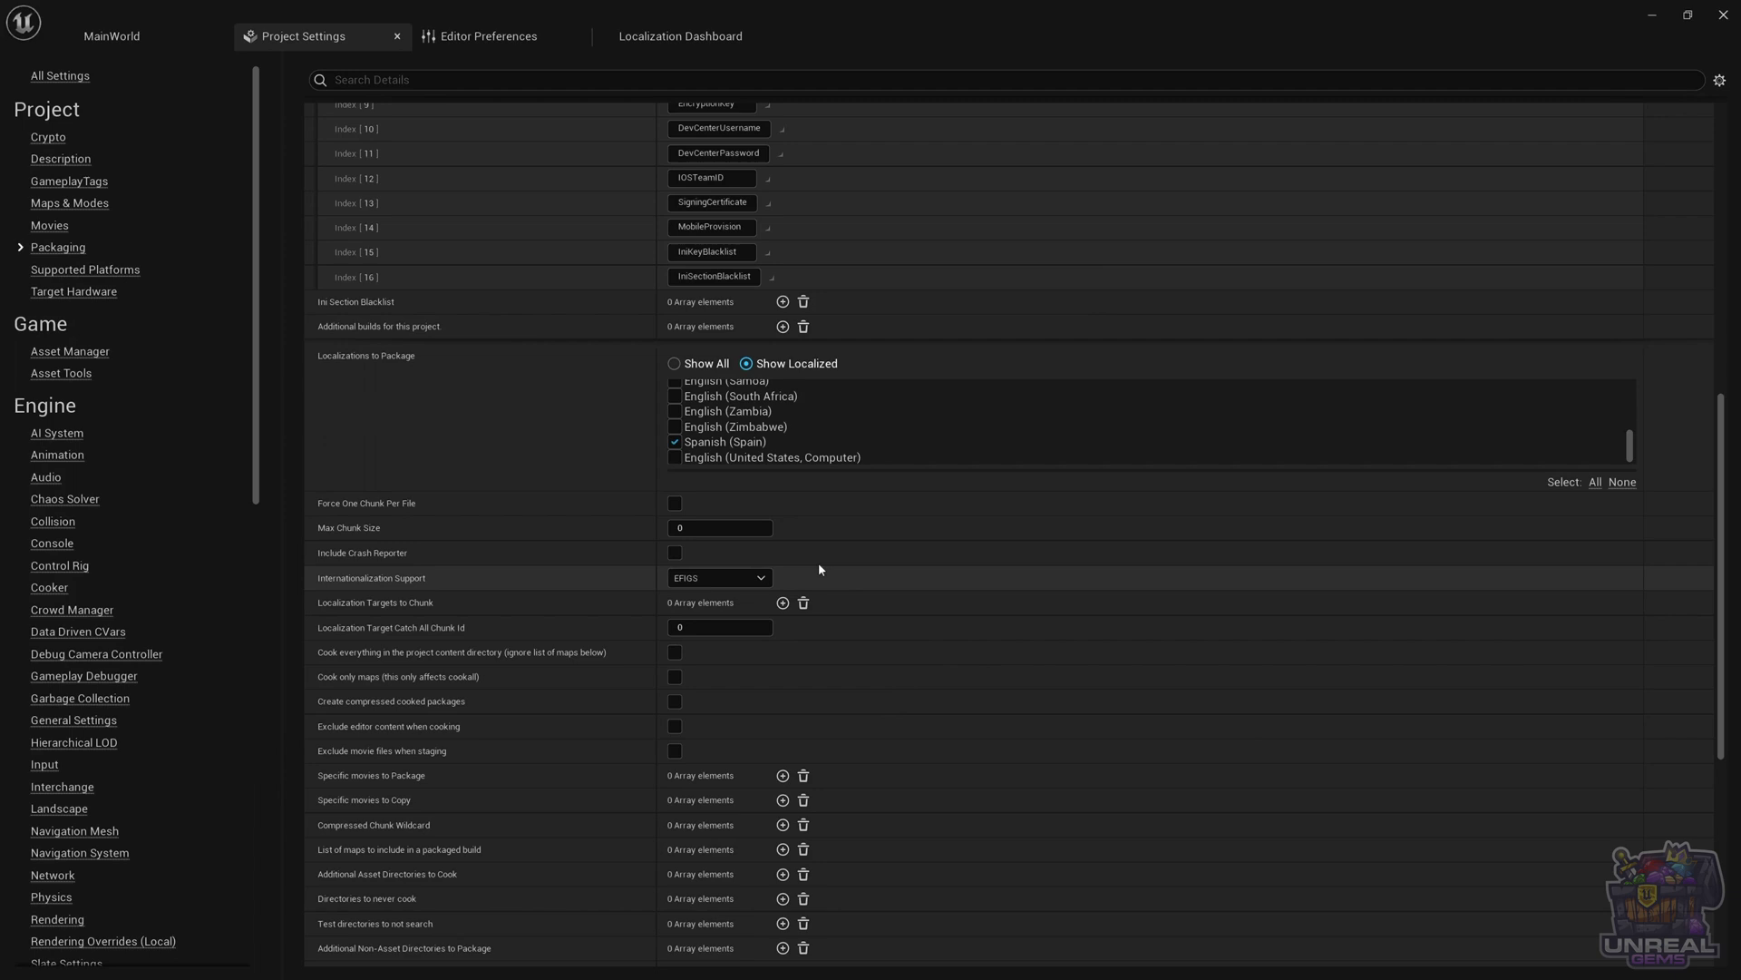
Step: Show the Internationalization Support options to check that EFIGS covers English, French, Italian, German and Spanish
left_click(713, 580)
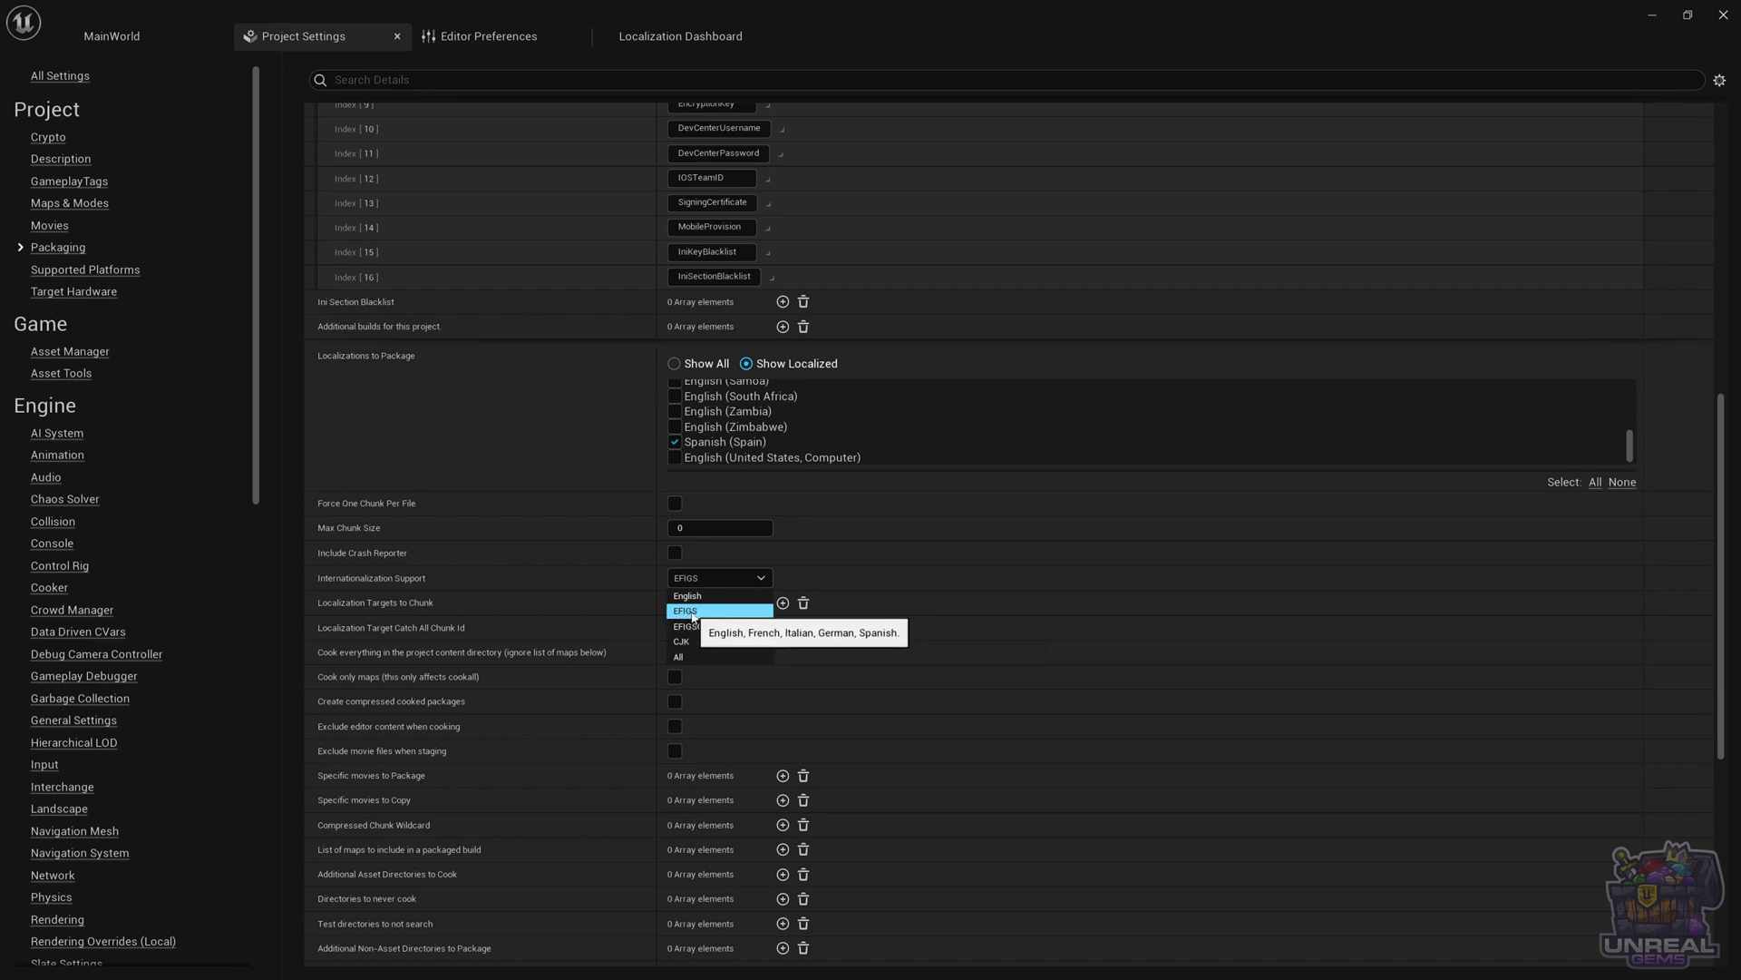
Step: Close the Internationalization Support dropdown with EFIGS still selected
left_click(694, 612)
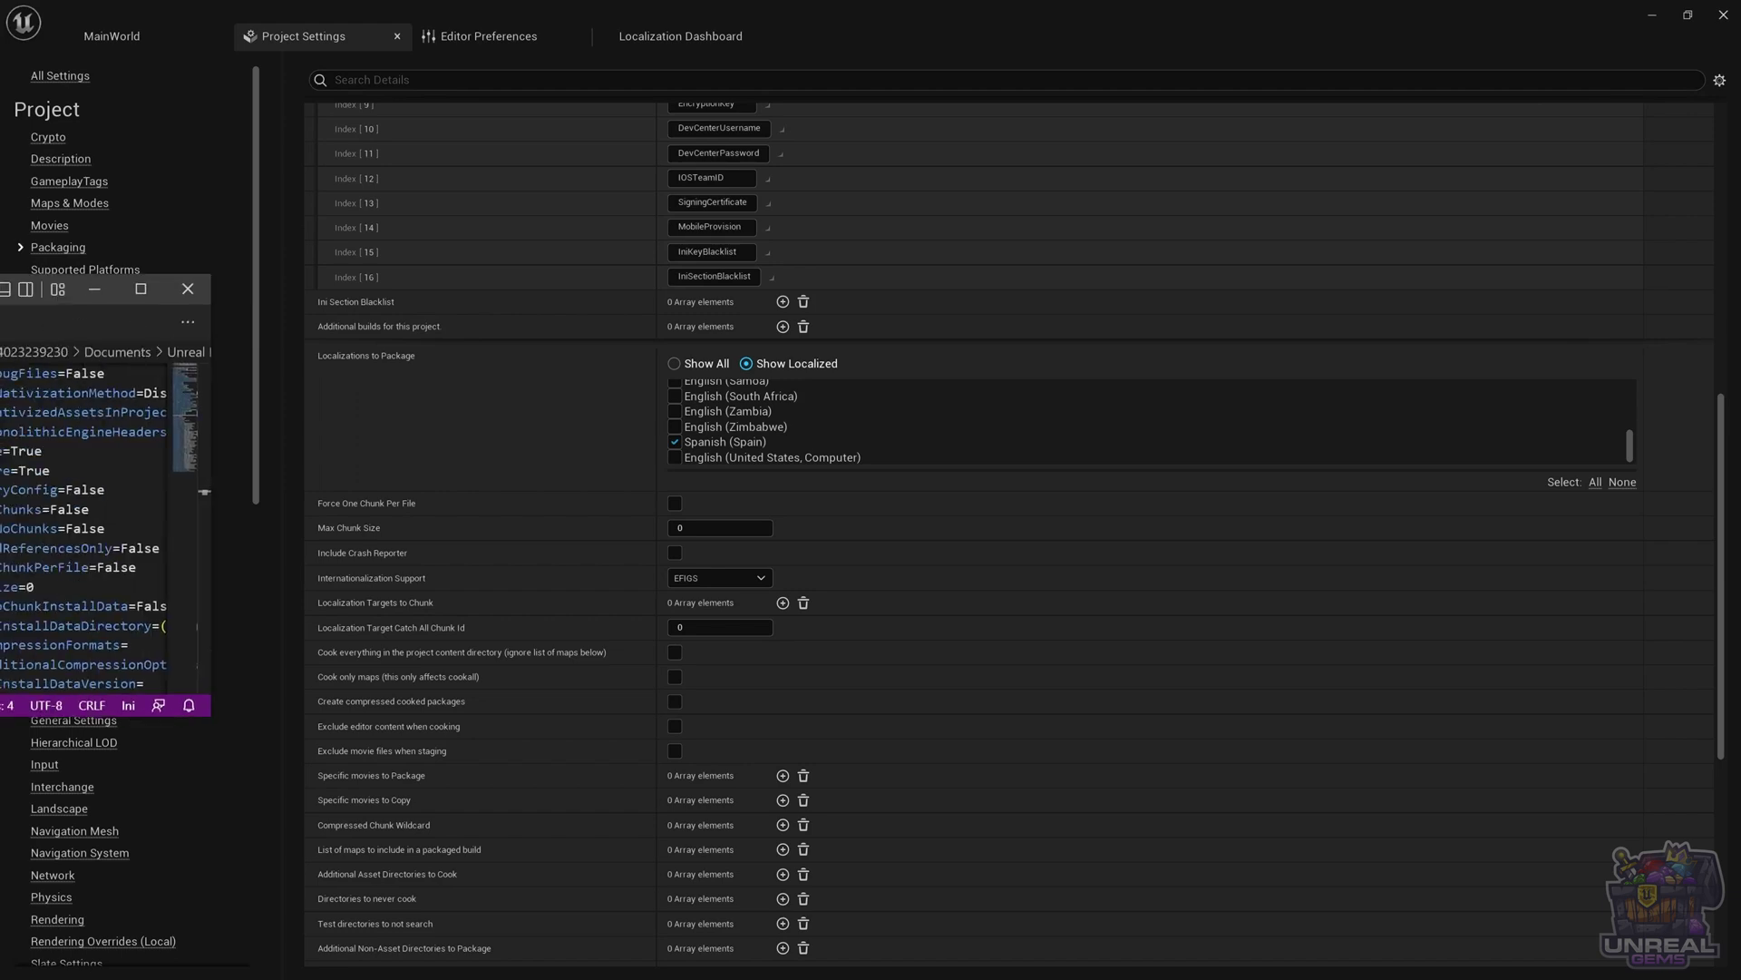
left_click_drag(0, 294, 673, 361)
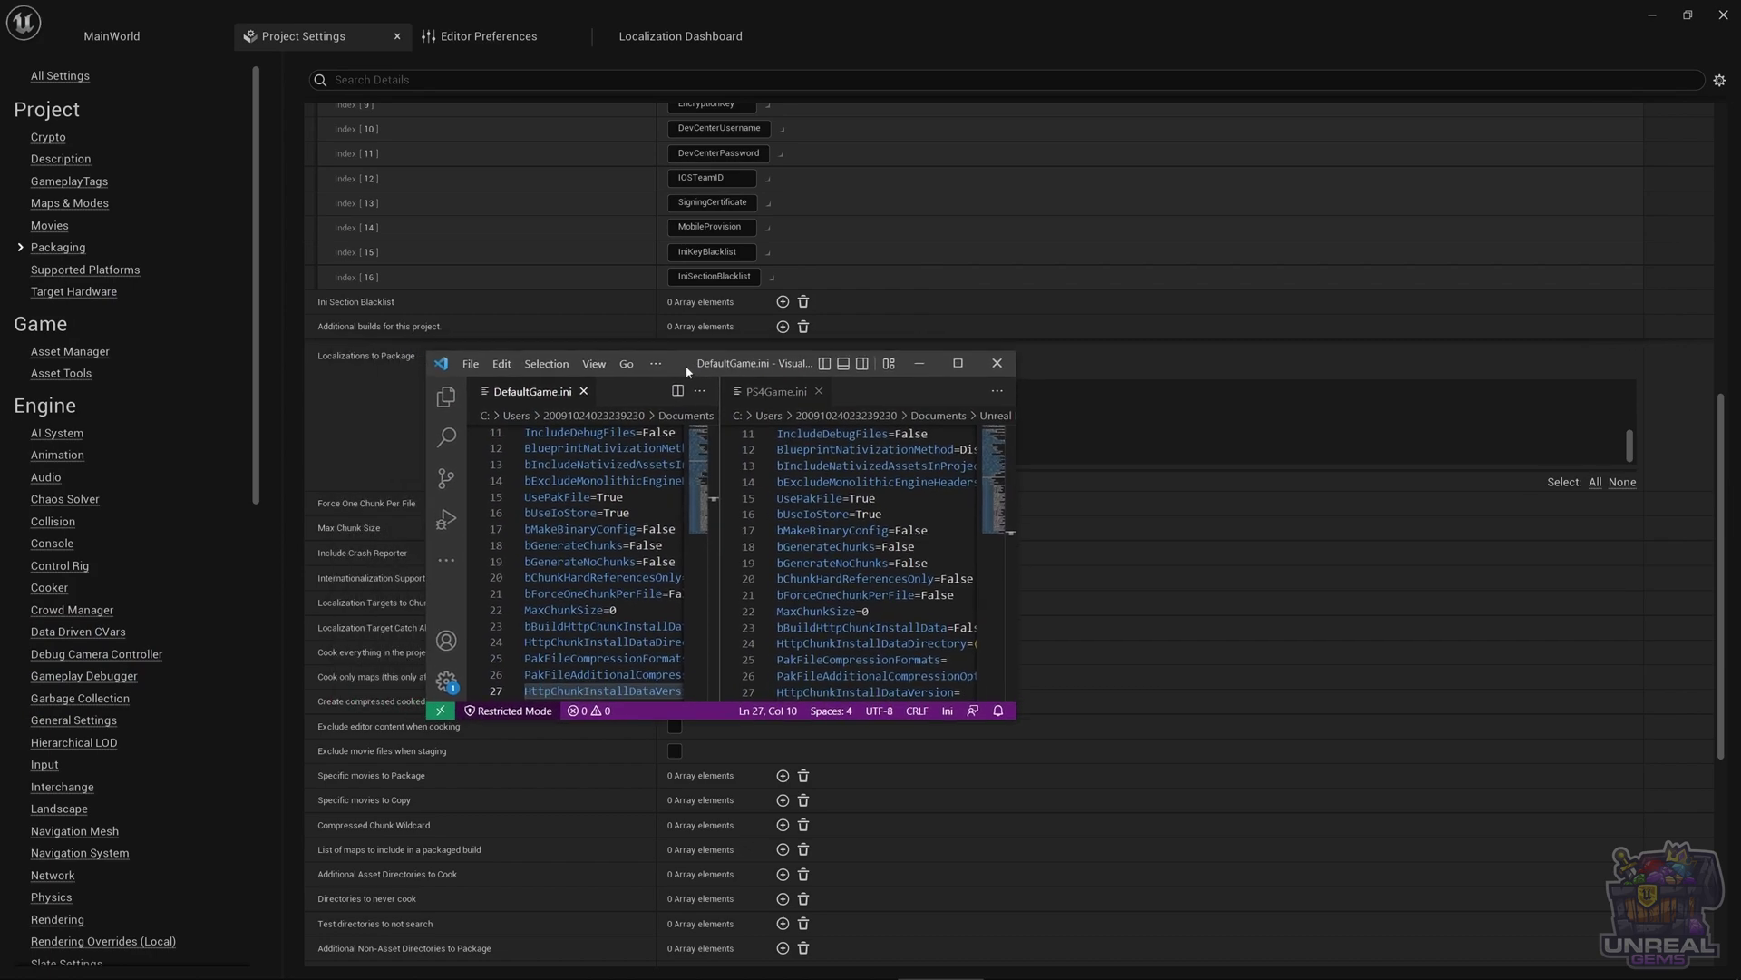
left_click(944, 359)
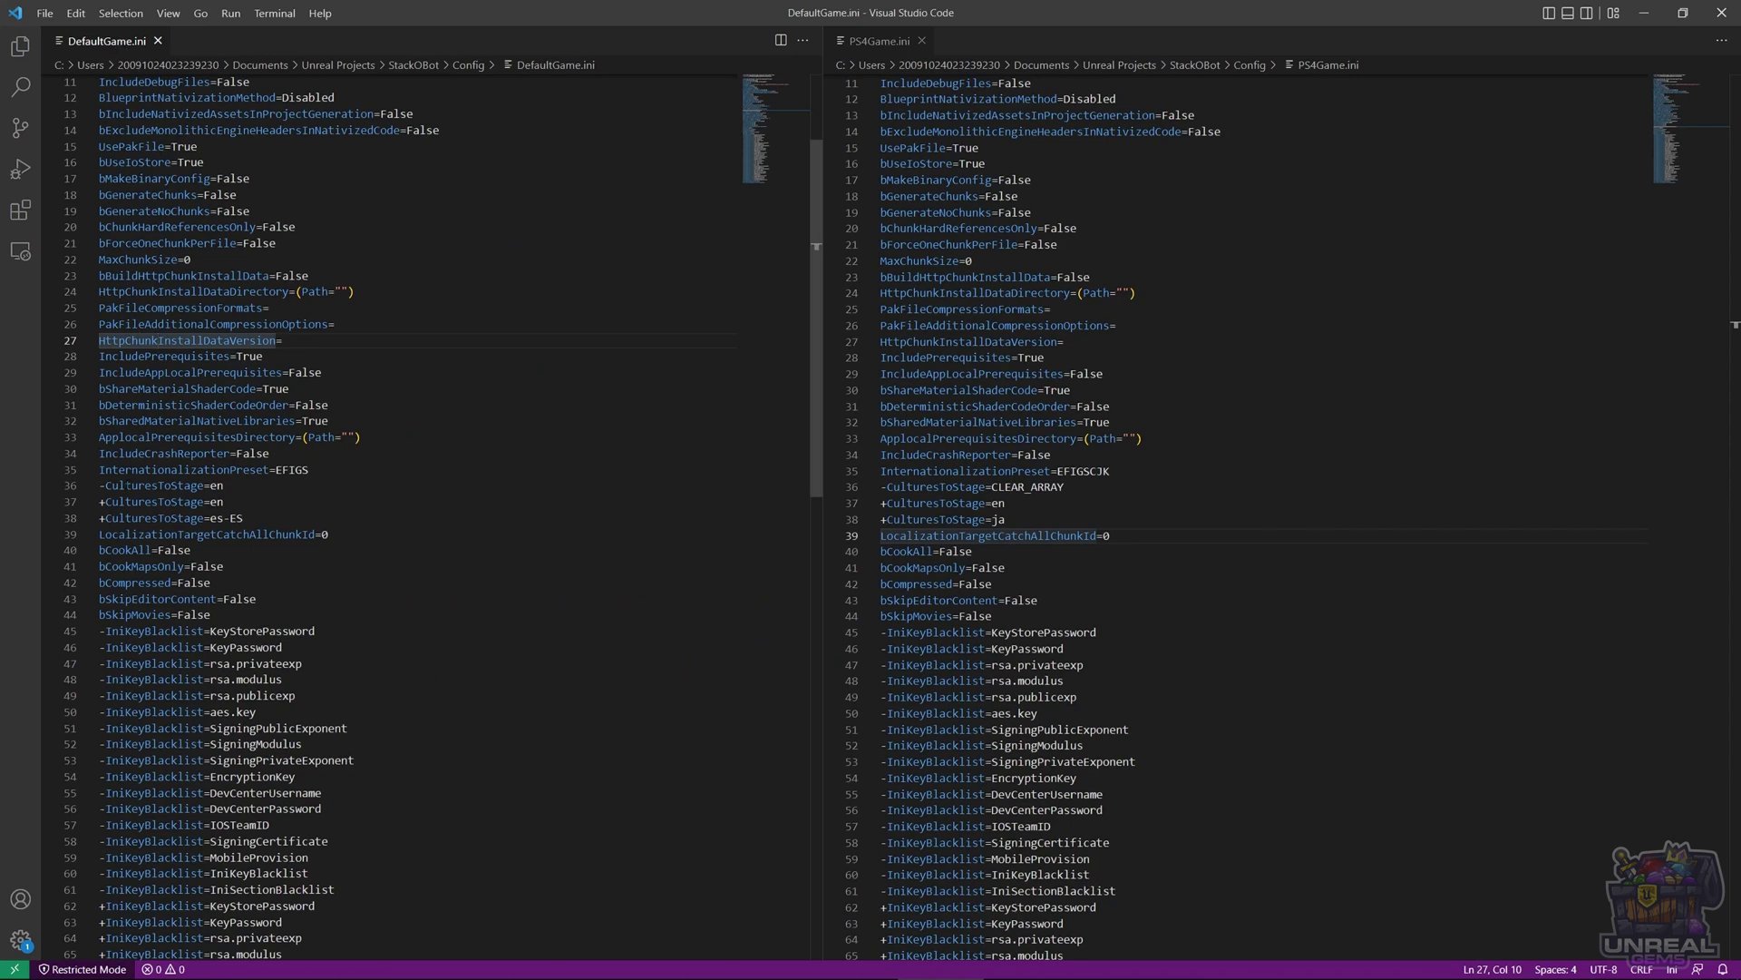
left_click(125, 470)
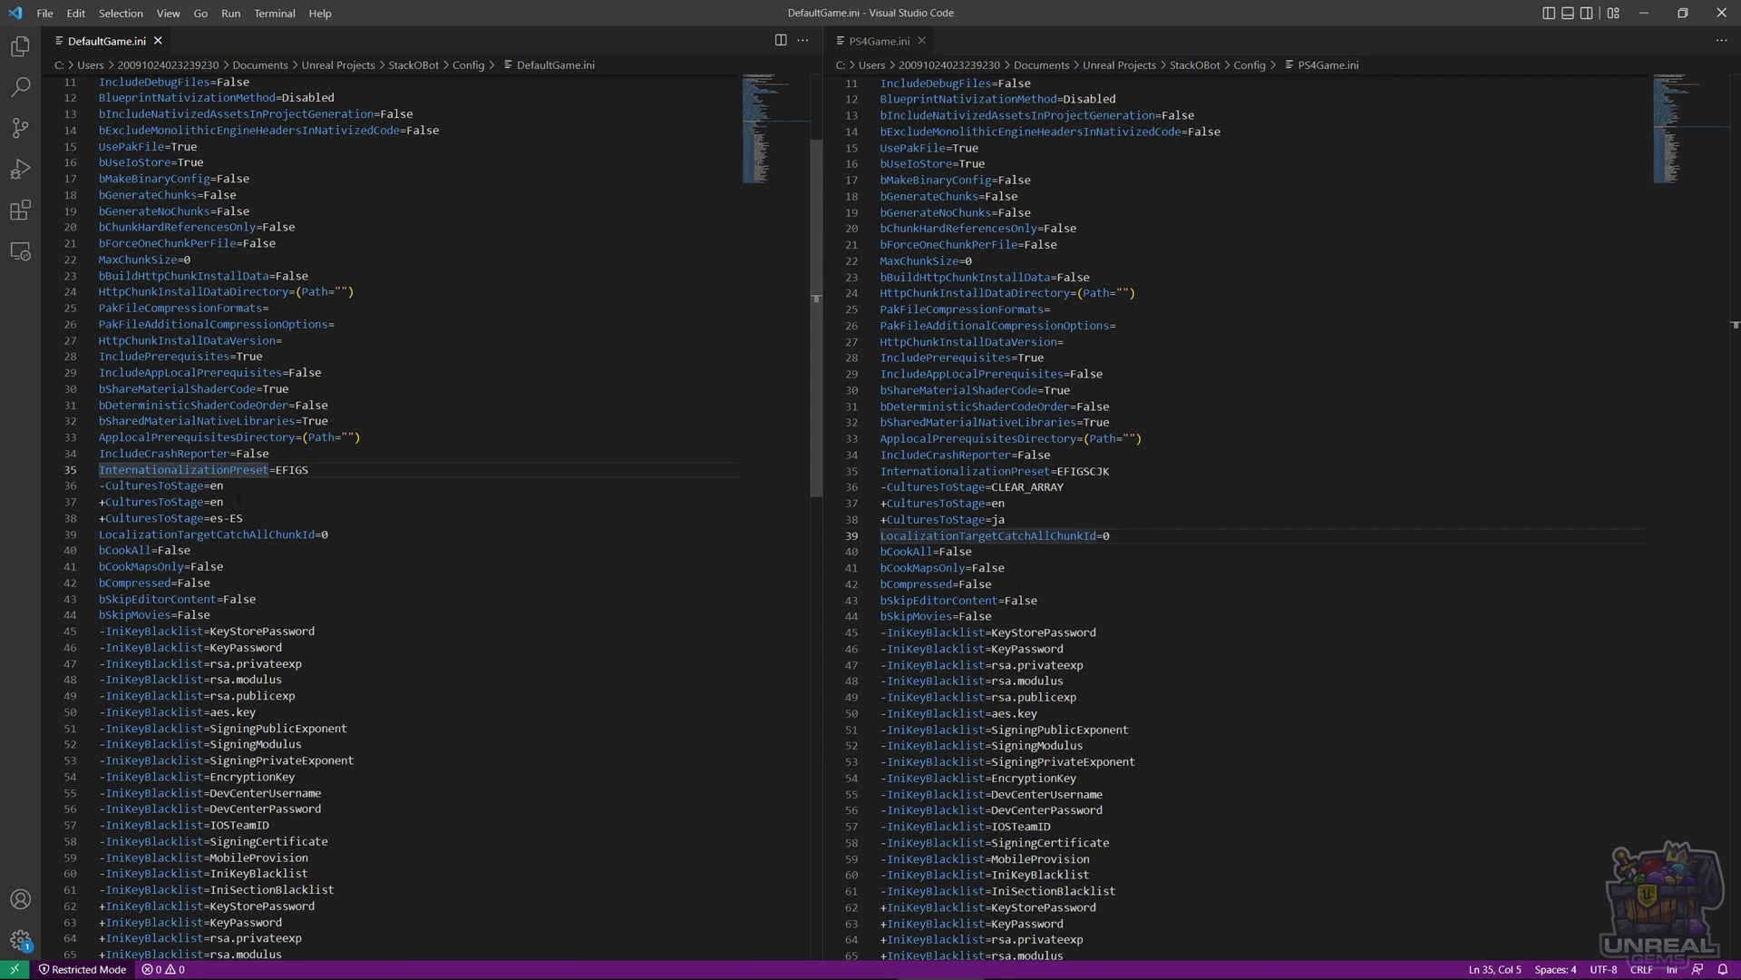
left_click(257, 518)
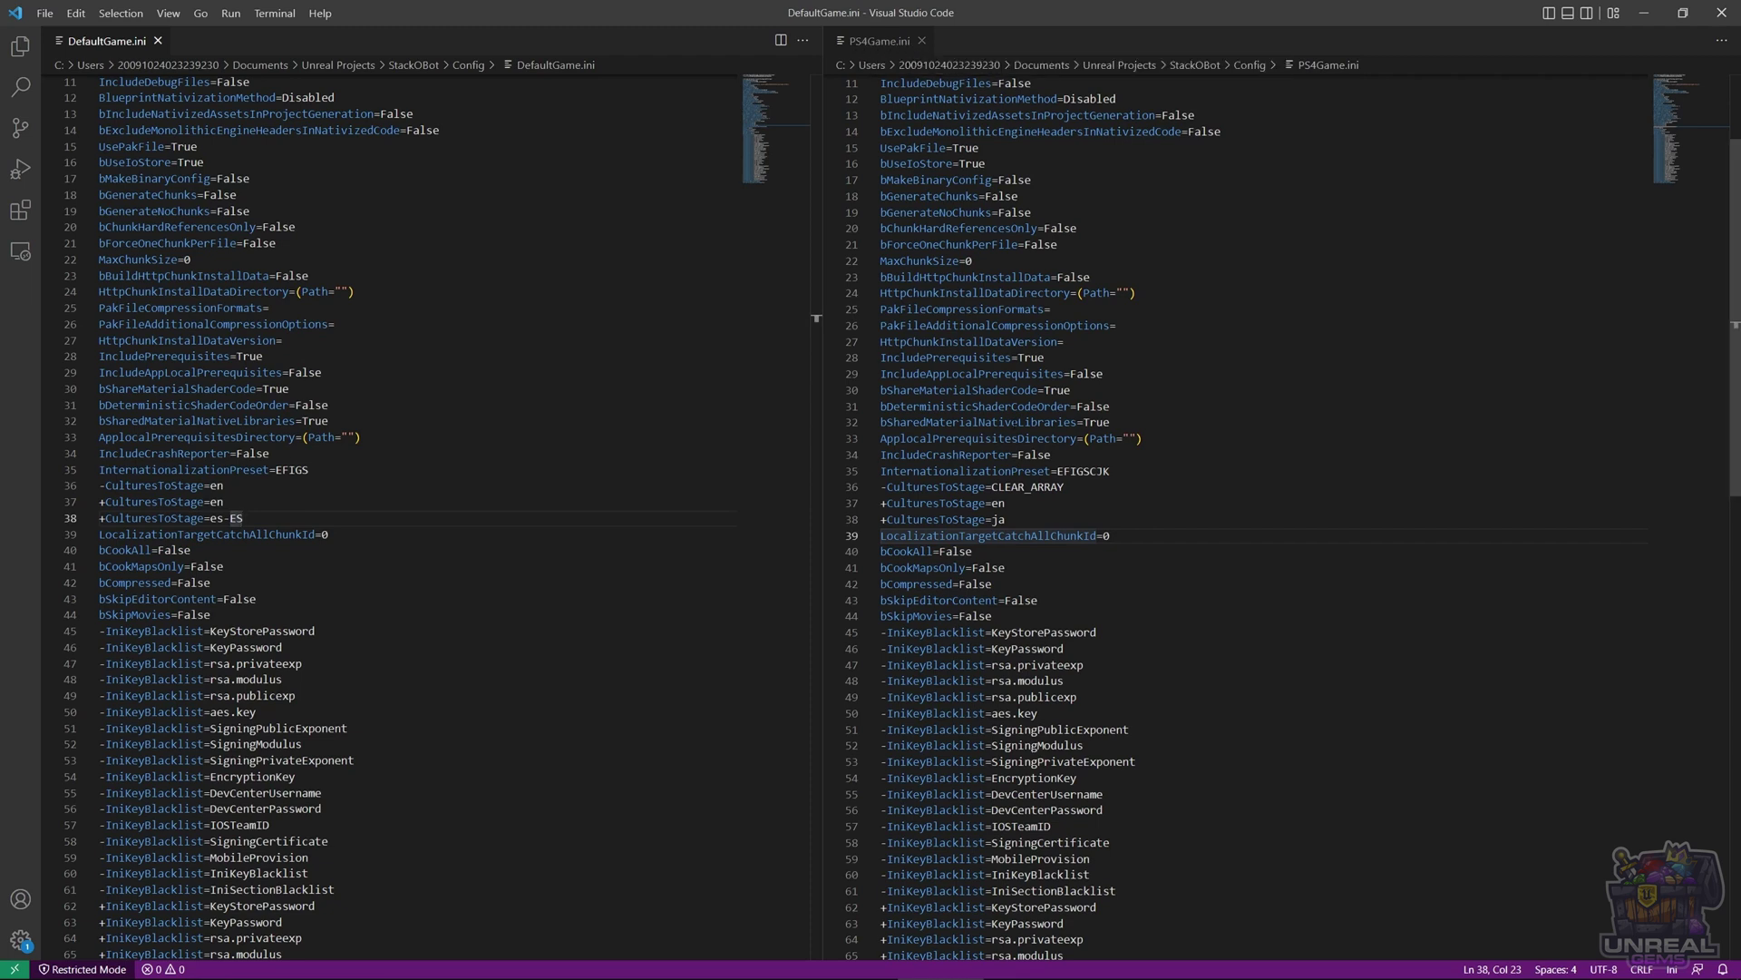
left_click(894, 471)
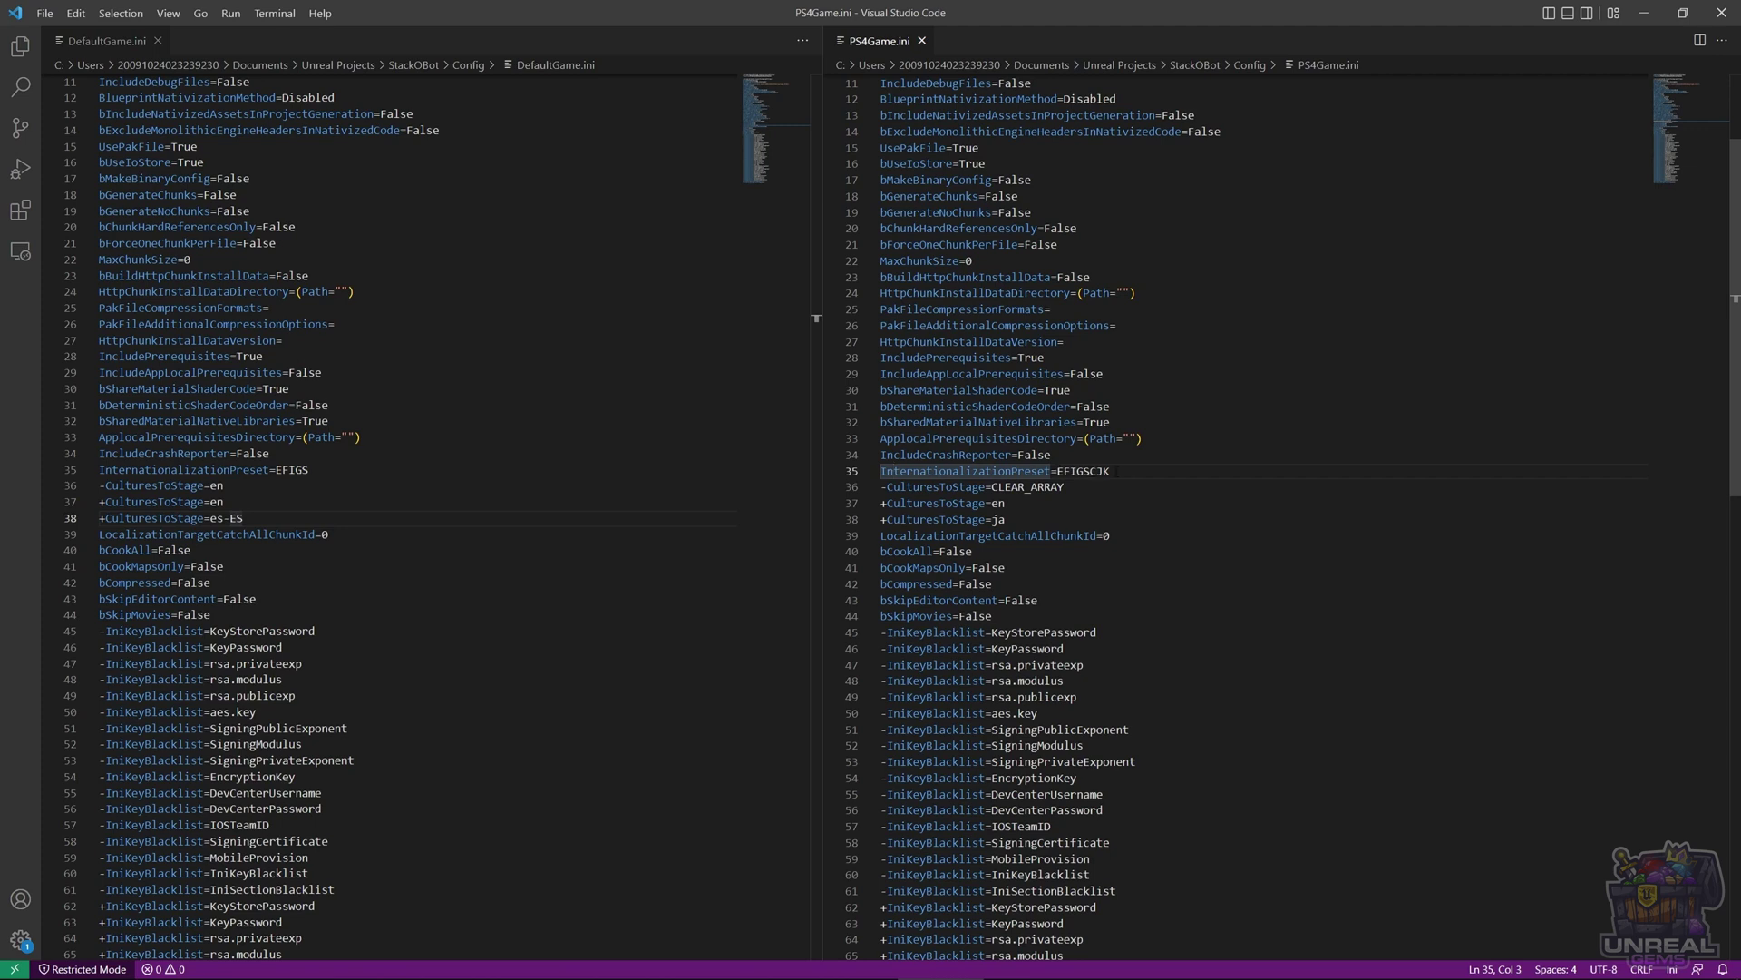
left_click(900, 487)
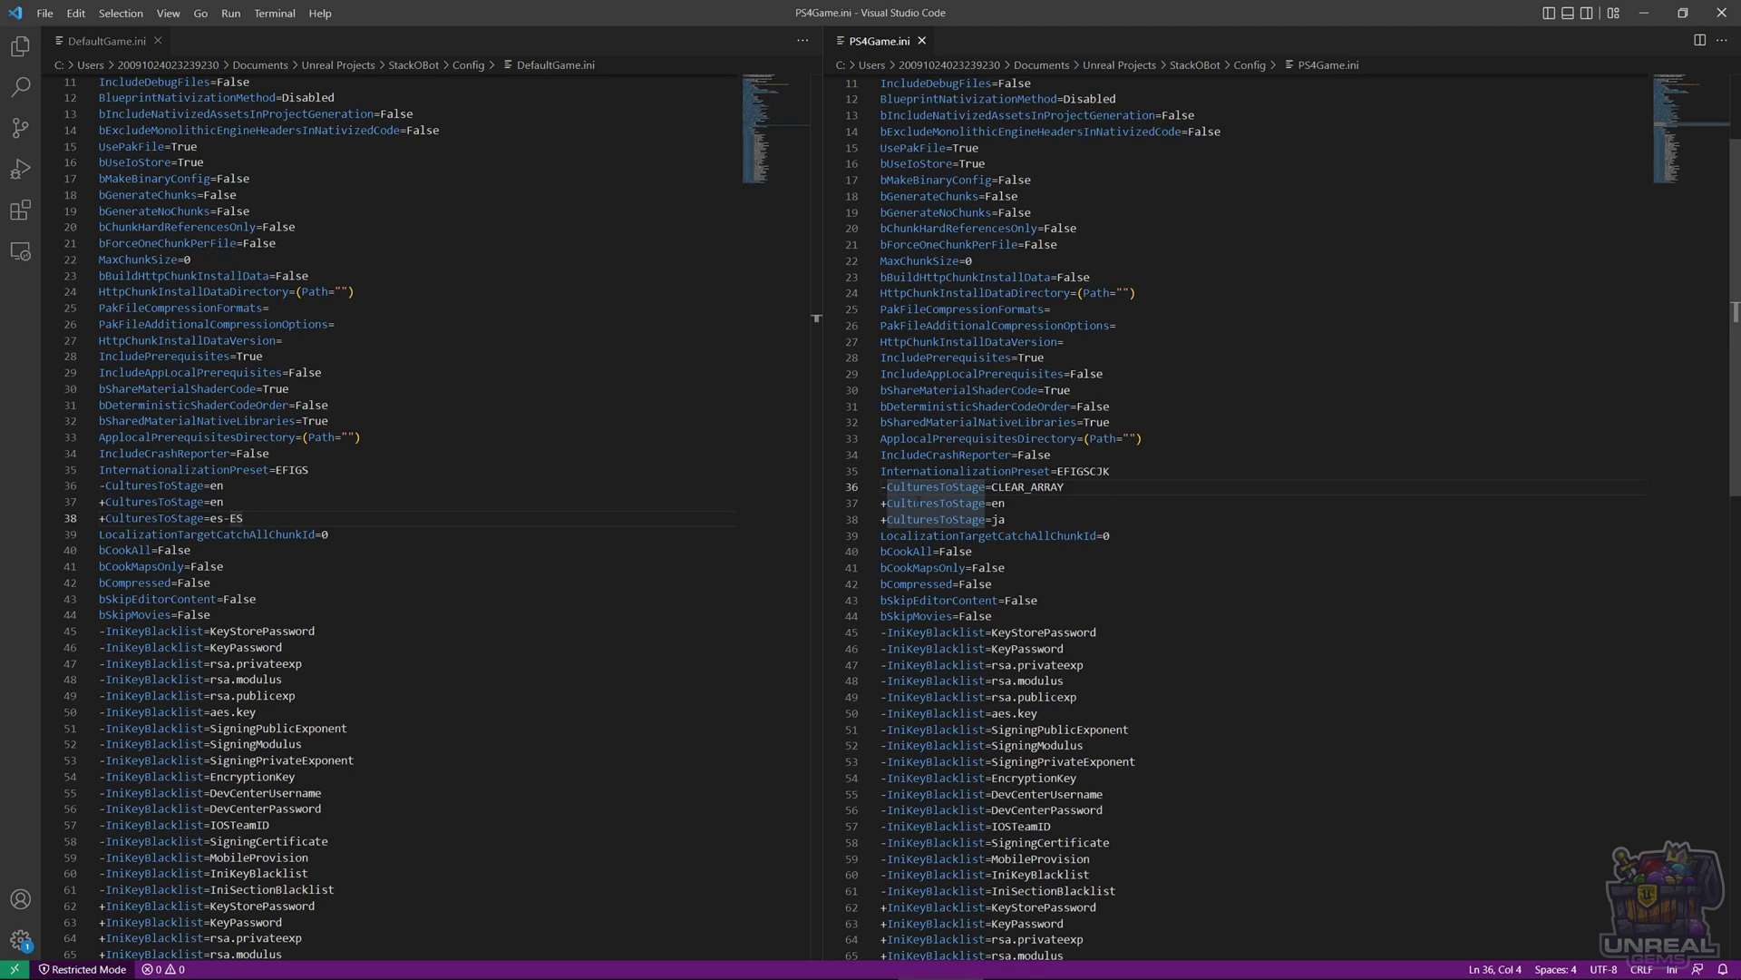
left_click(889, 503)
left_click(1005, 503)
key("Down")
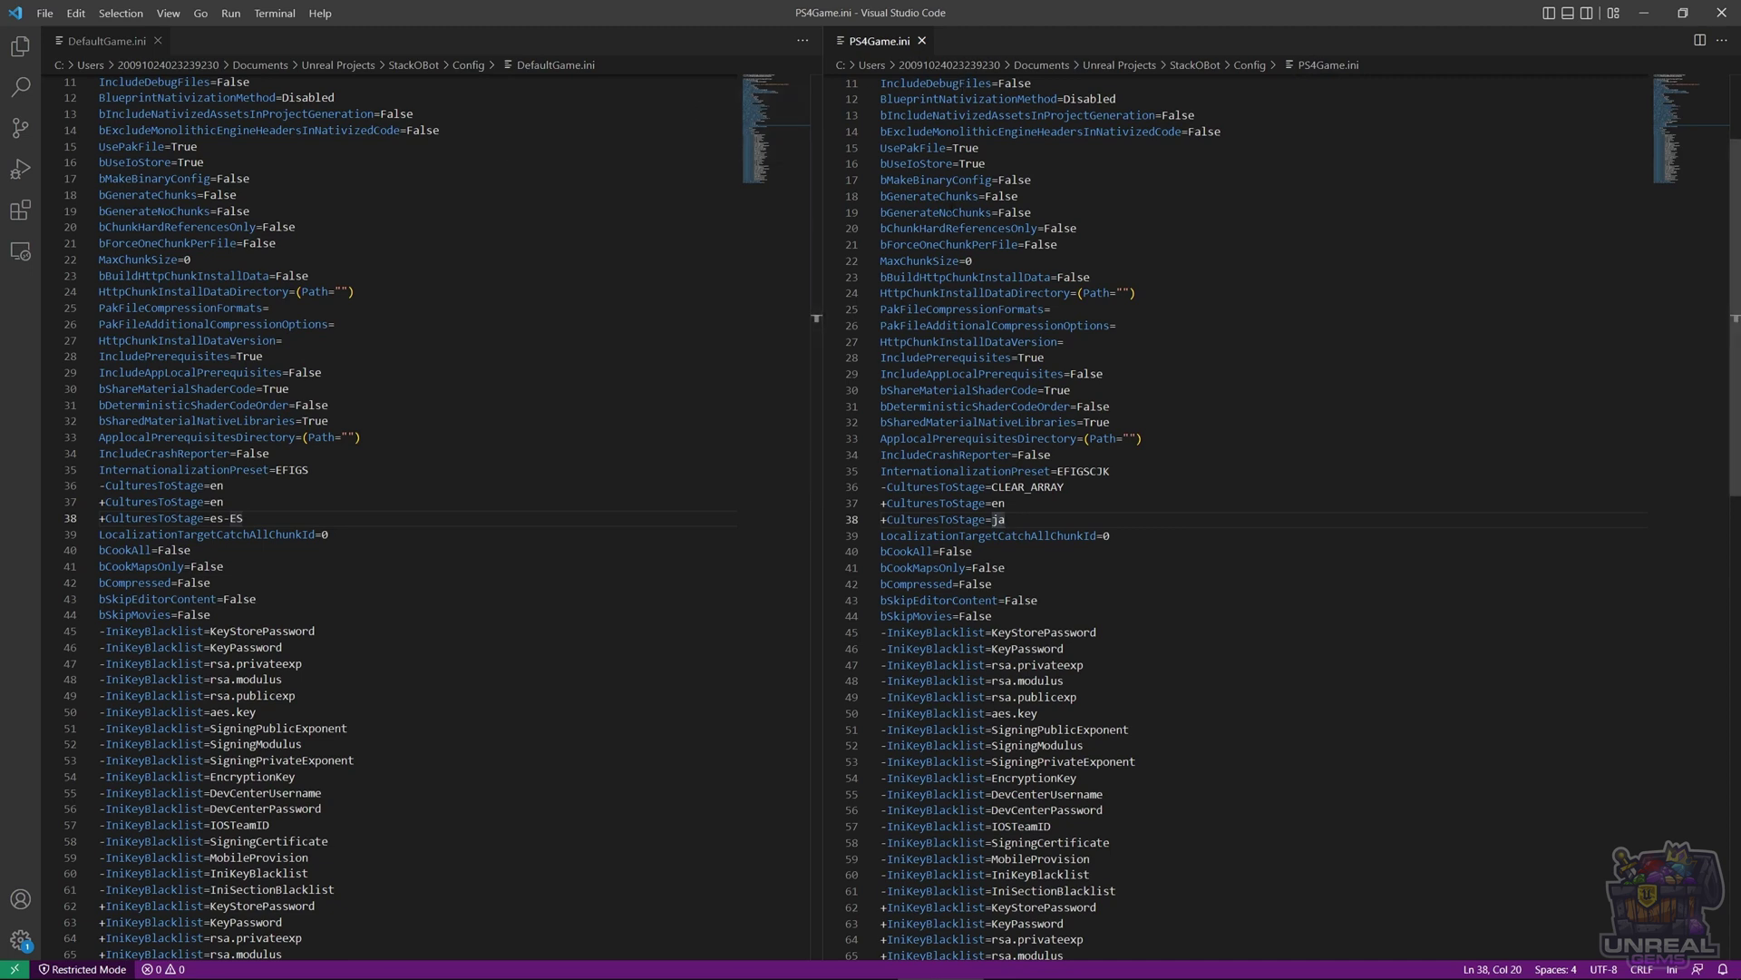
Step: Minimize VS Code, return to the MainWorld level, and show the Windows platform packaging options
left_click(1650, 21)
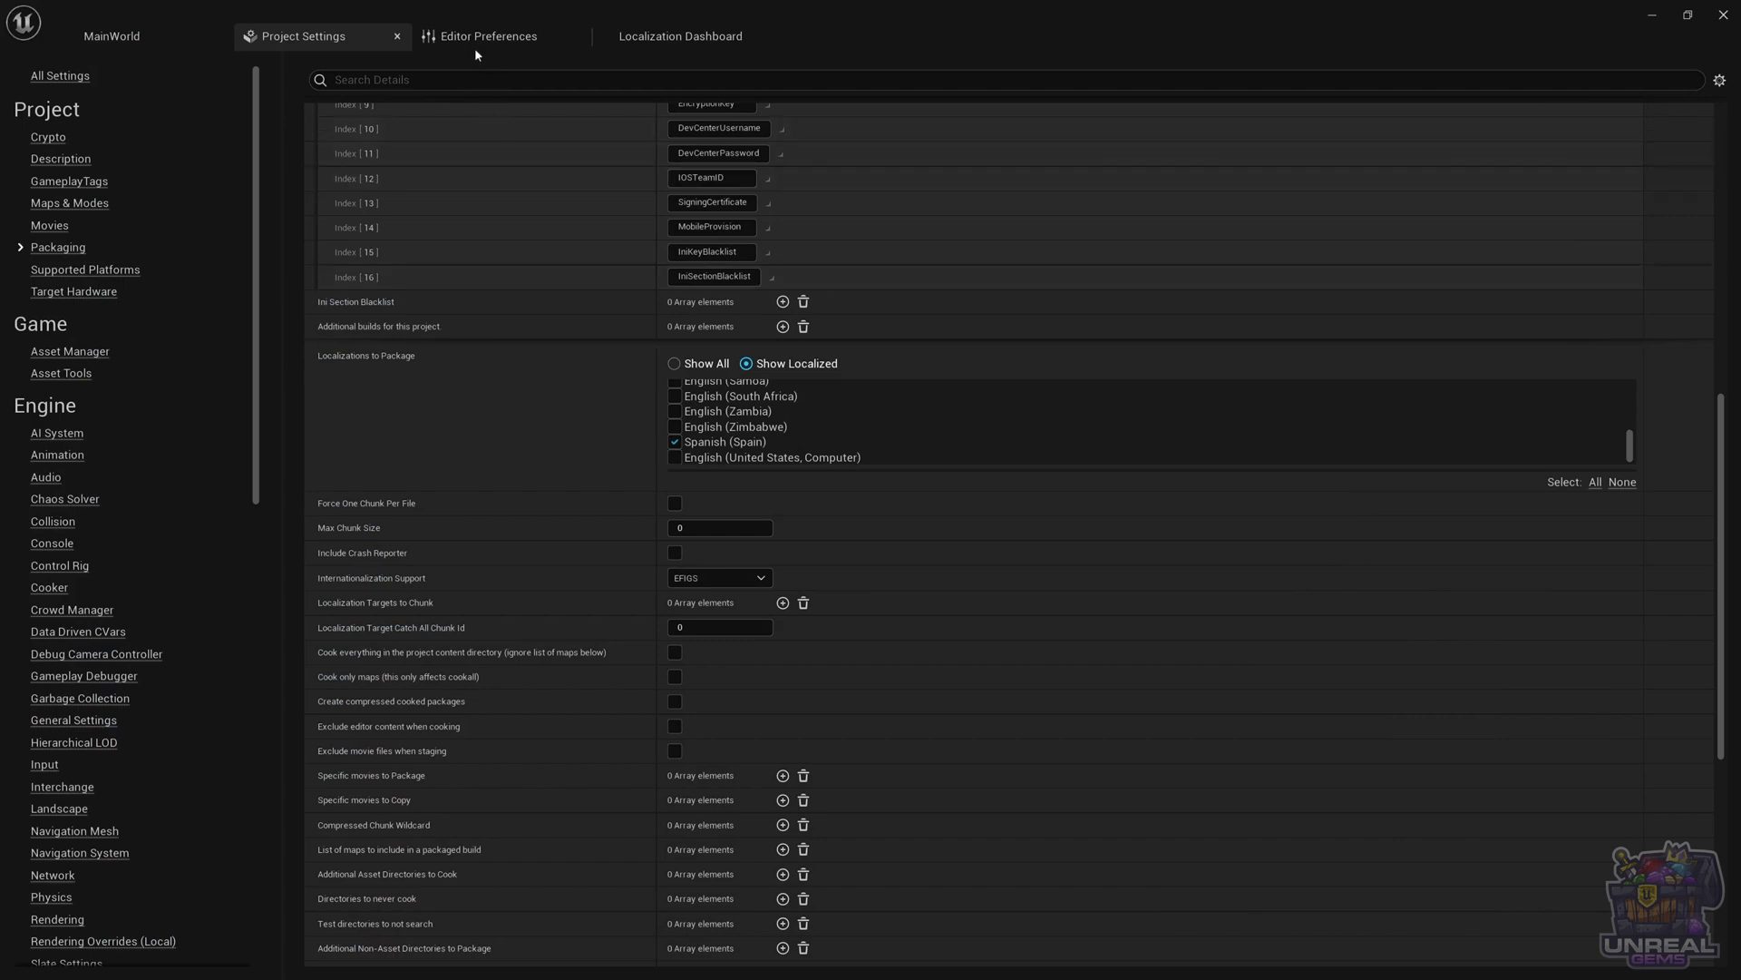
left_click(141, 44)
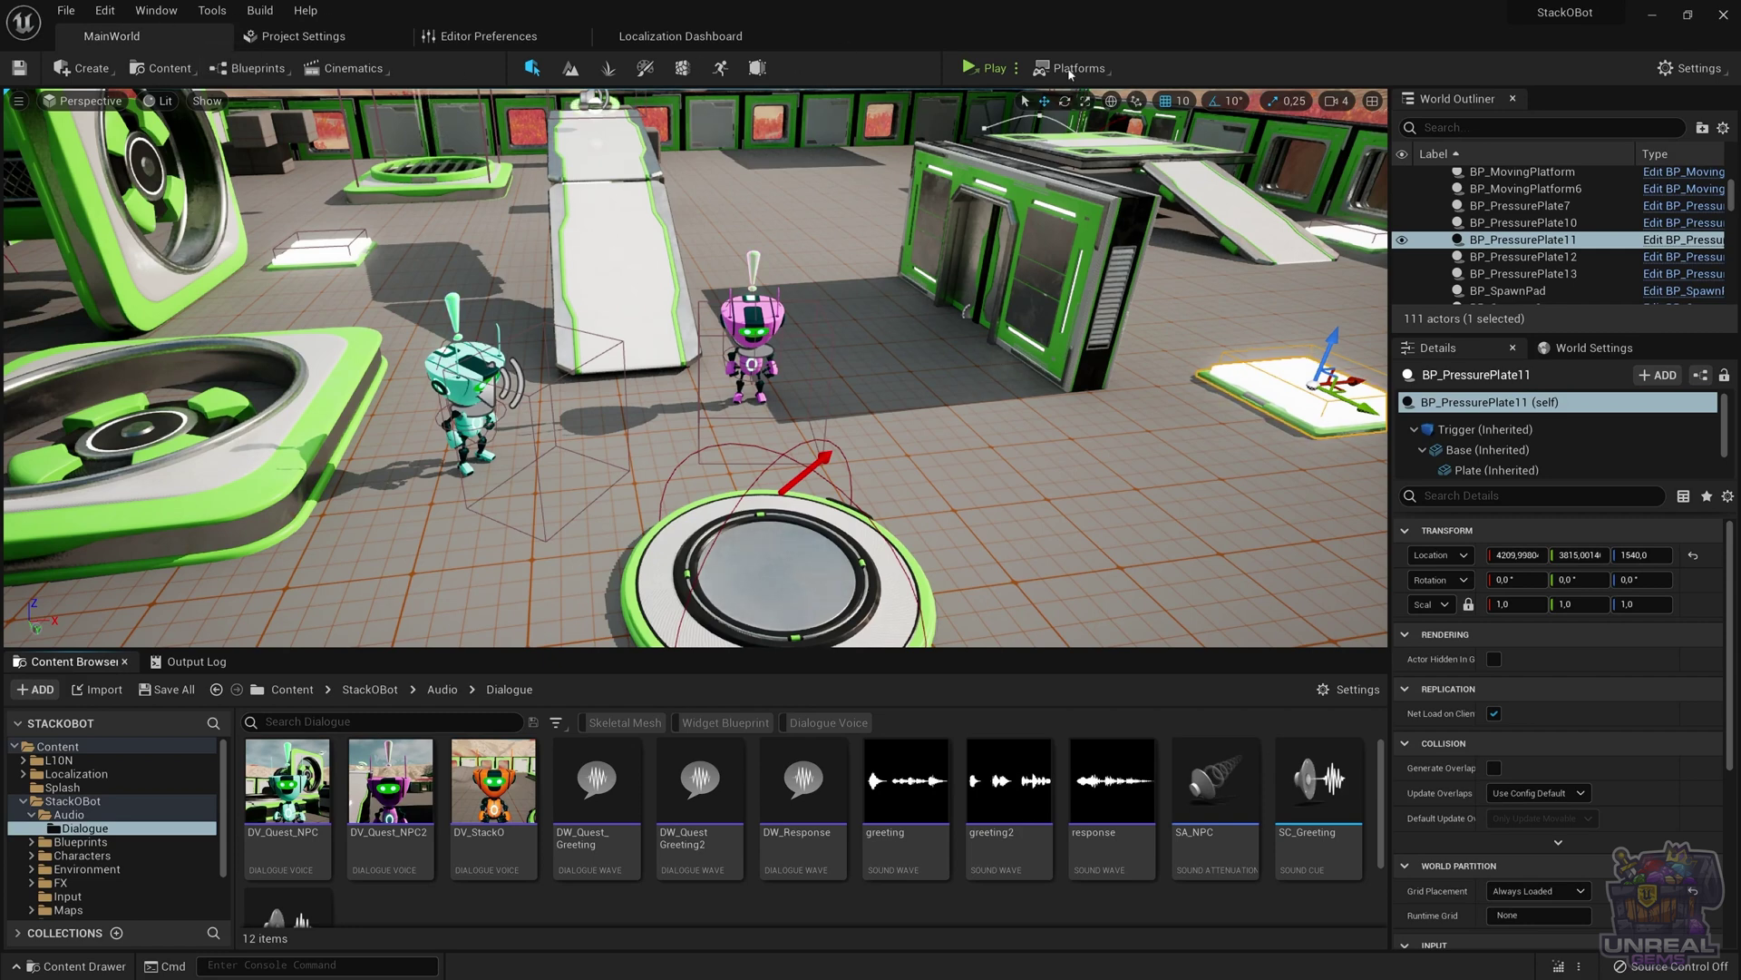
left_click(1057, 68)
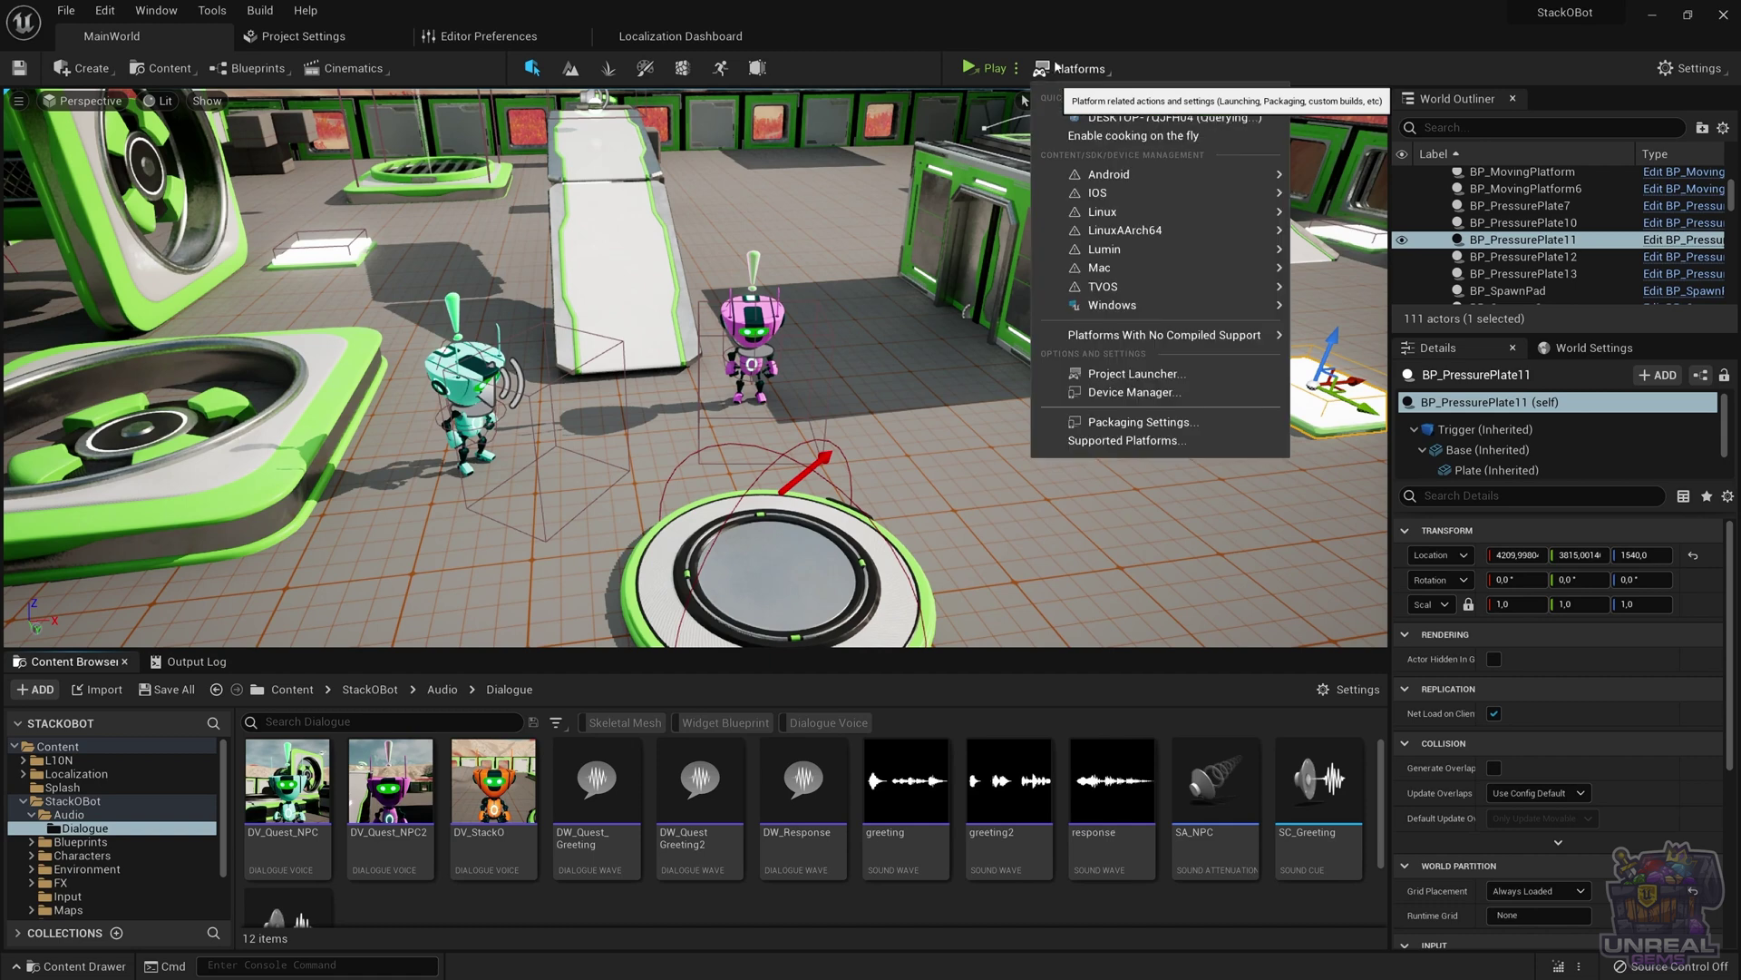
mouse_move(1193, 308)
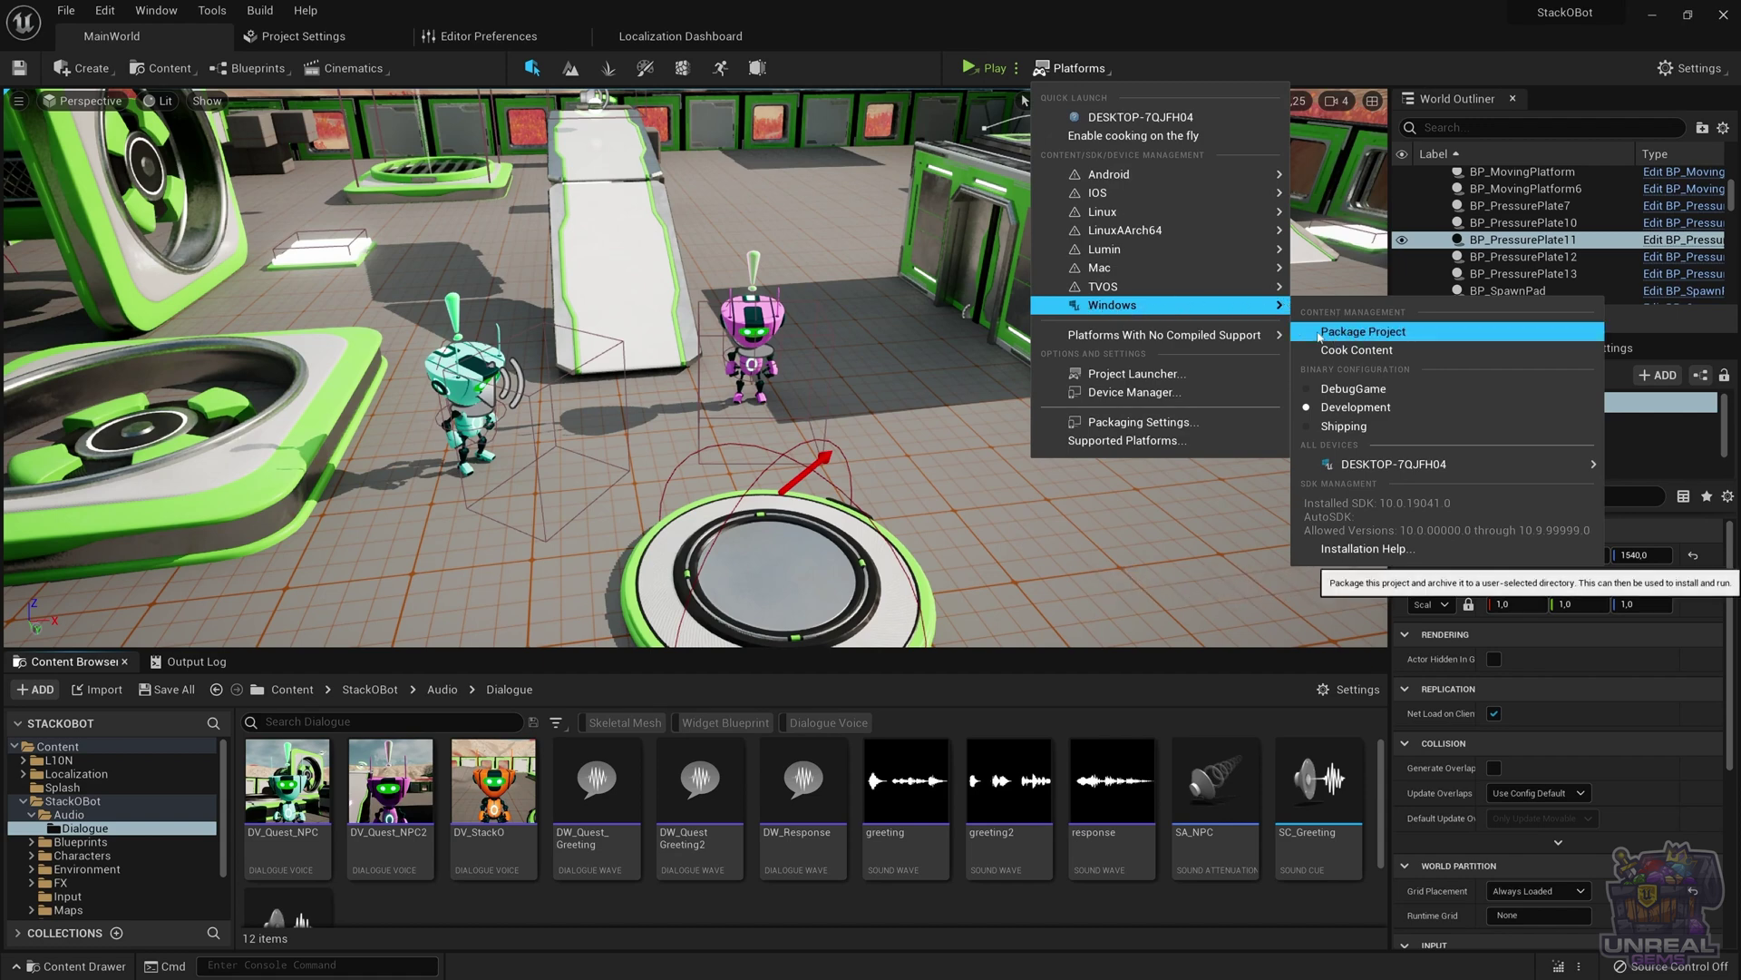
Step: Package the project for Windows into a new folder named 'new' inside Downloads\EFIGS
left_click(1397, 335)
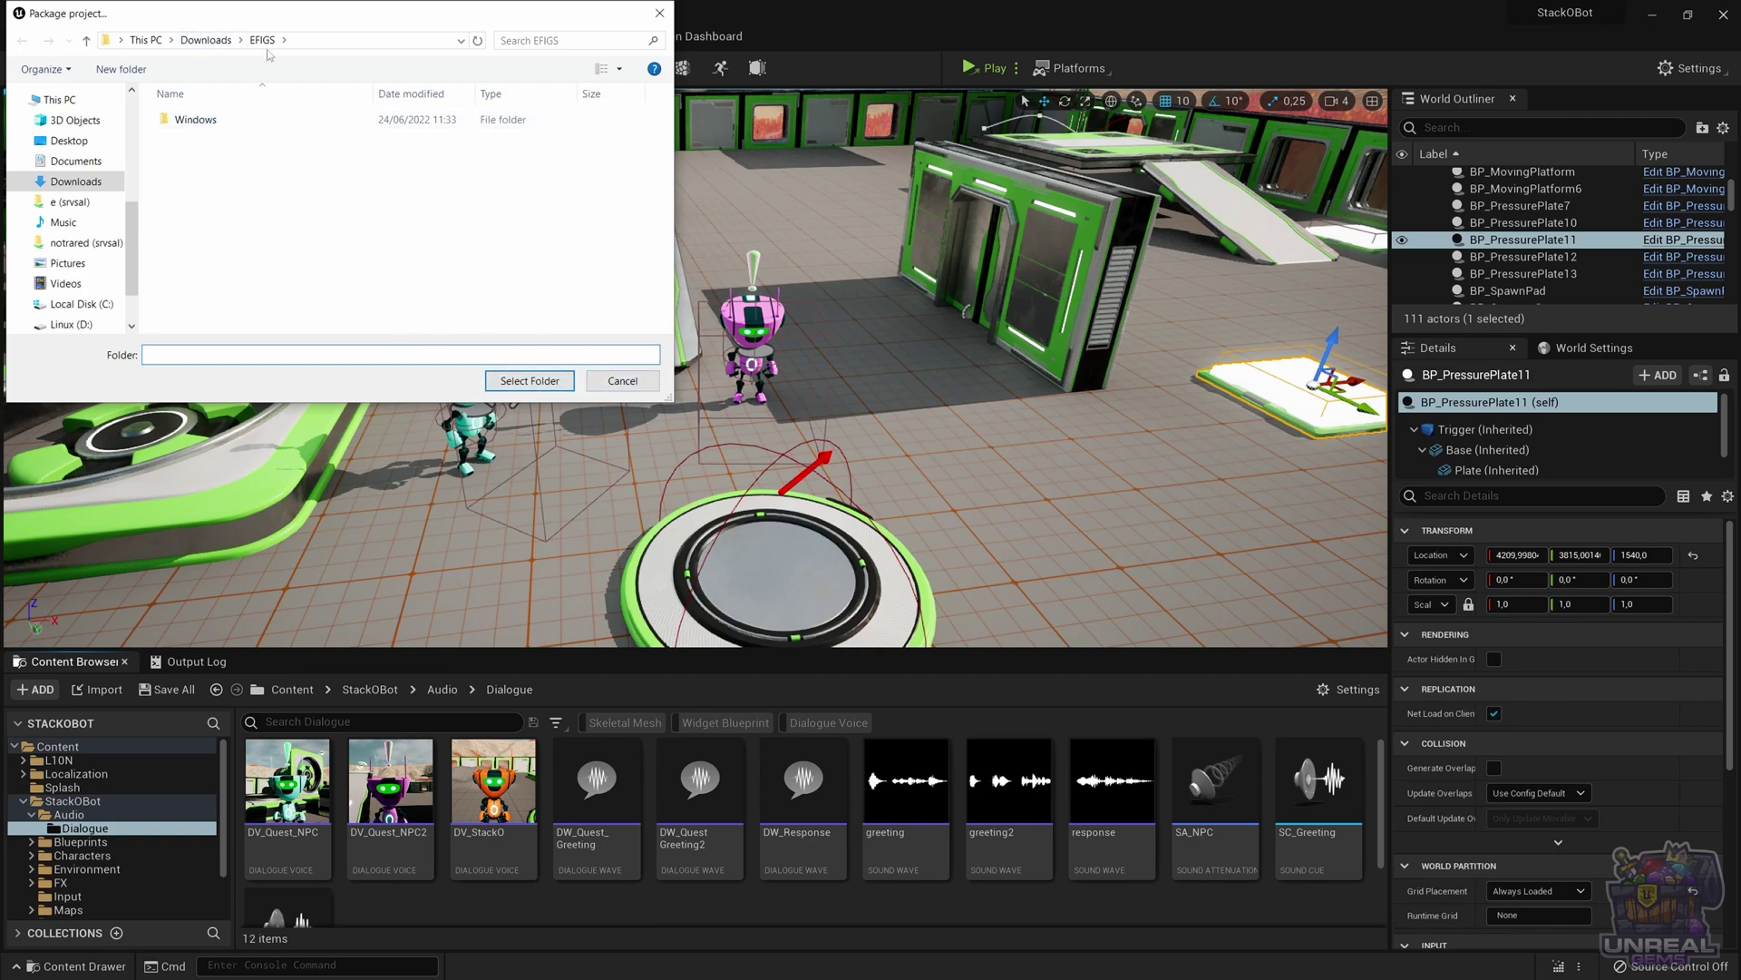
right_click(207, 192)
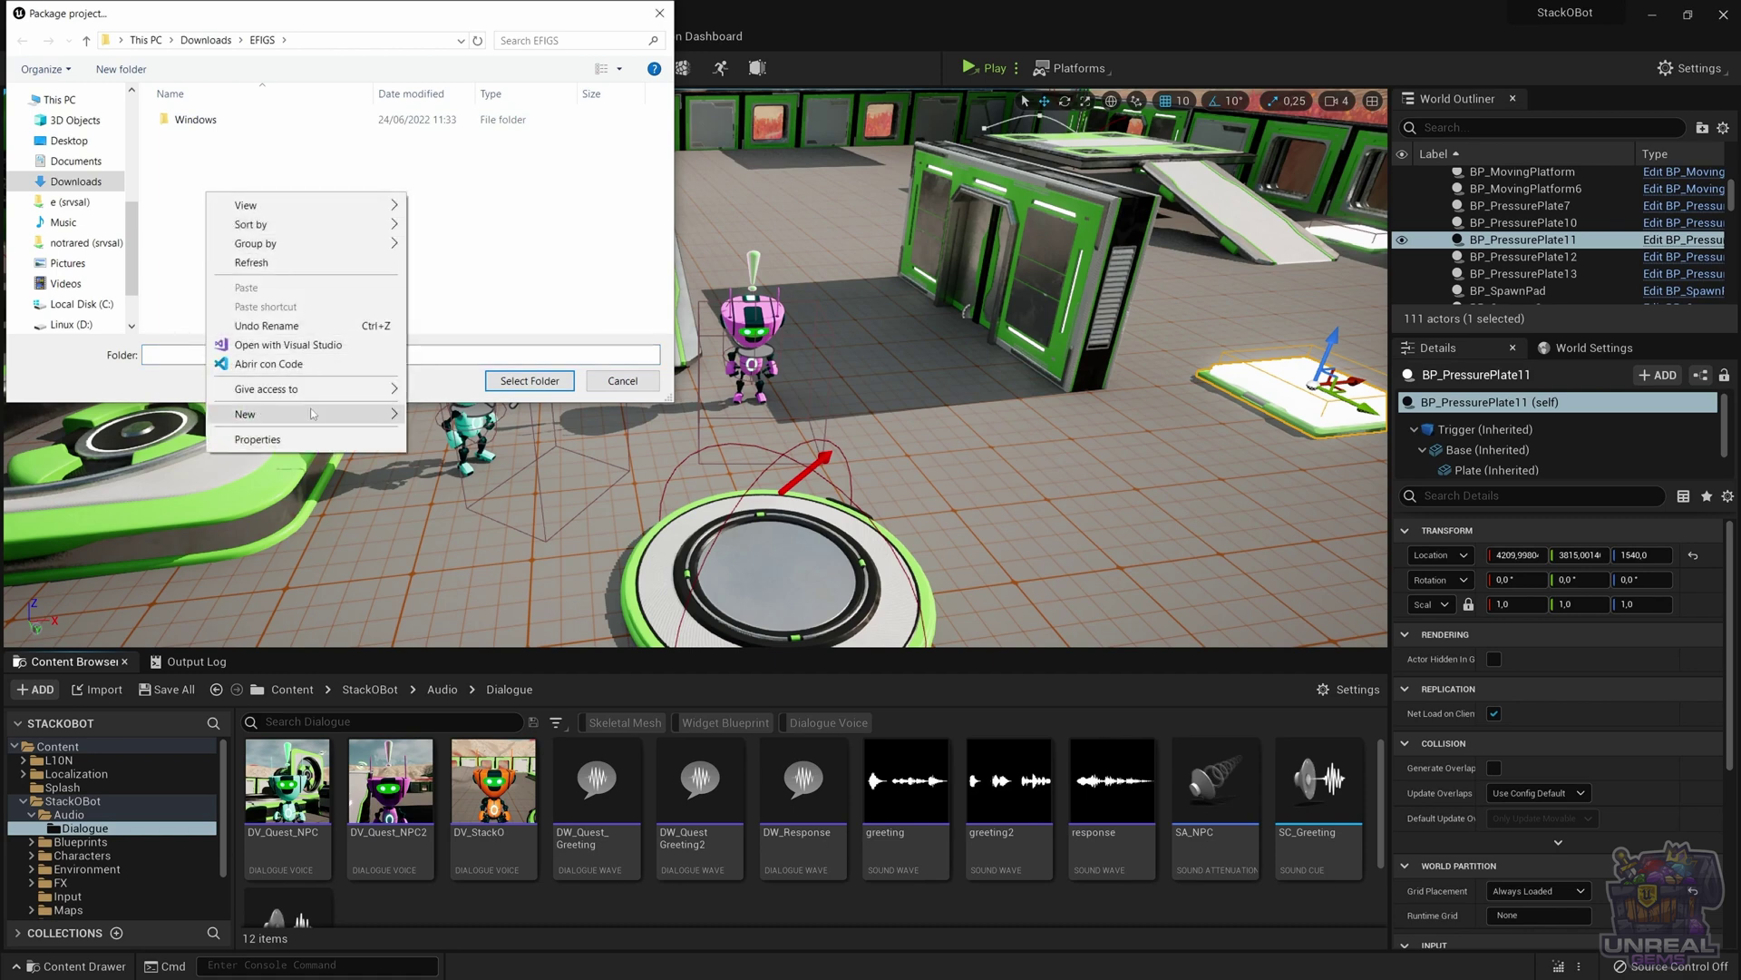
mouse_move(312, 413)
left_click(442, 413)
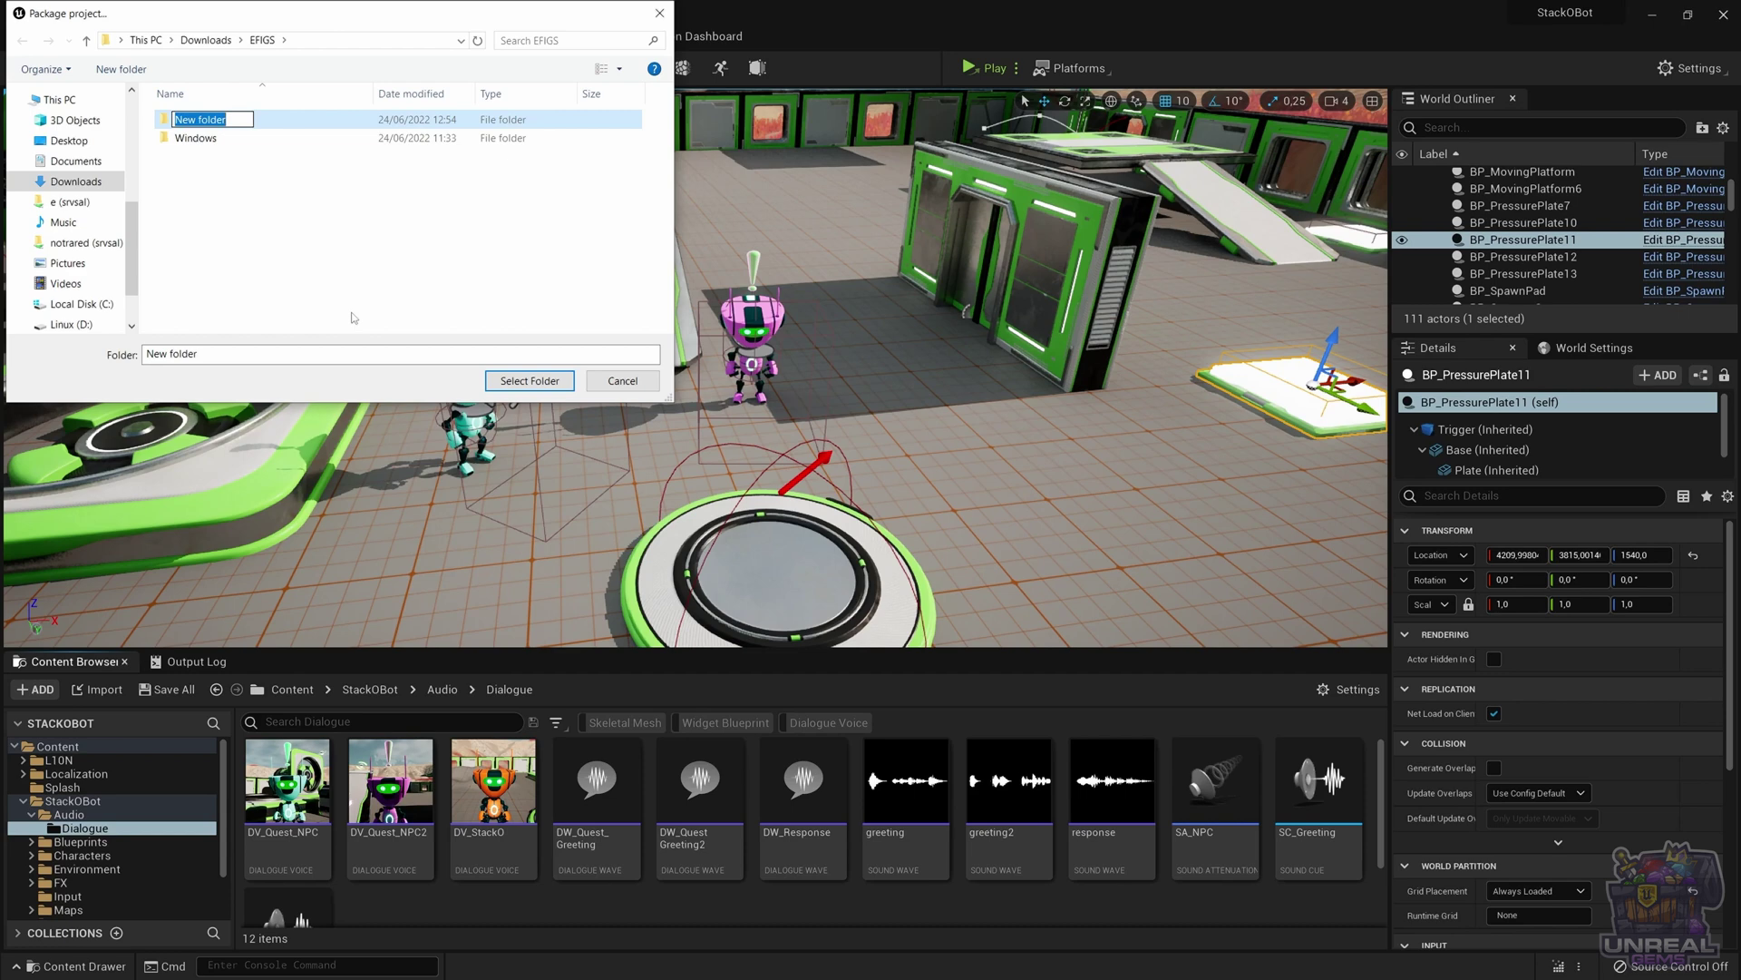
type("new")
key("Return")
key("Return")
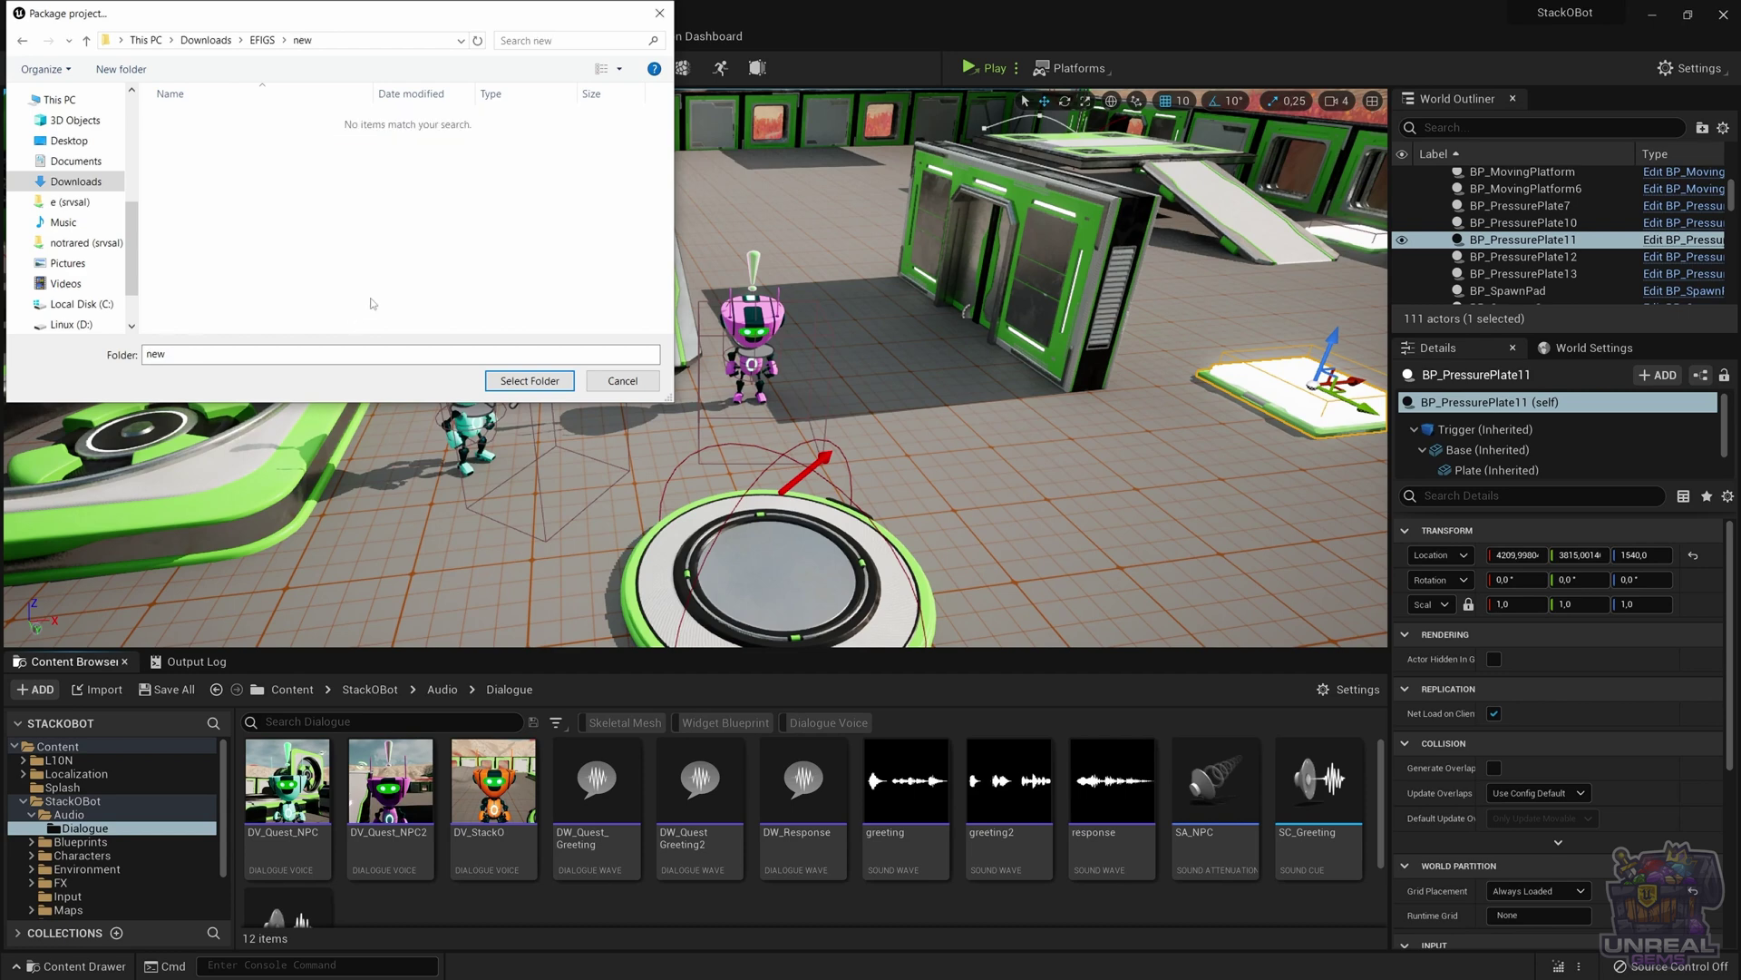
left_click(526, 380)
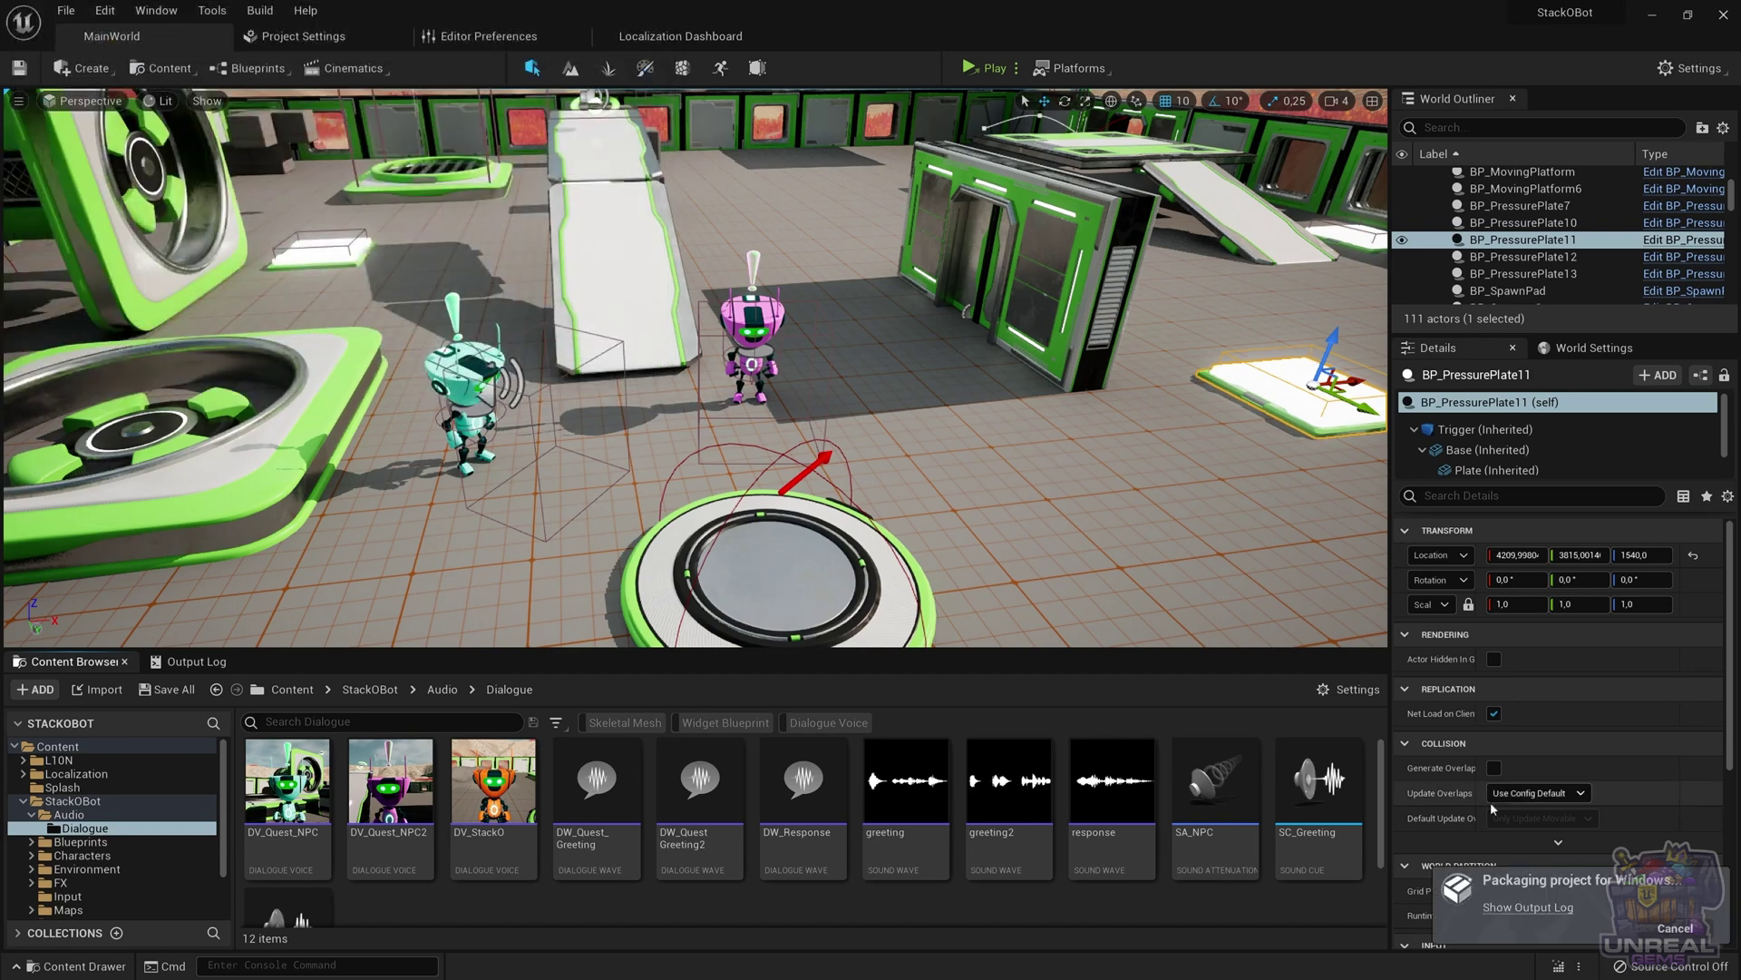
Step: Show the packaging output log and wait for BUILD SUCCESSFUL
left_click(1531, 914)
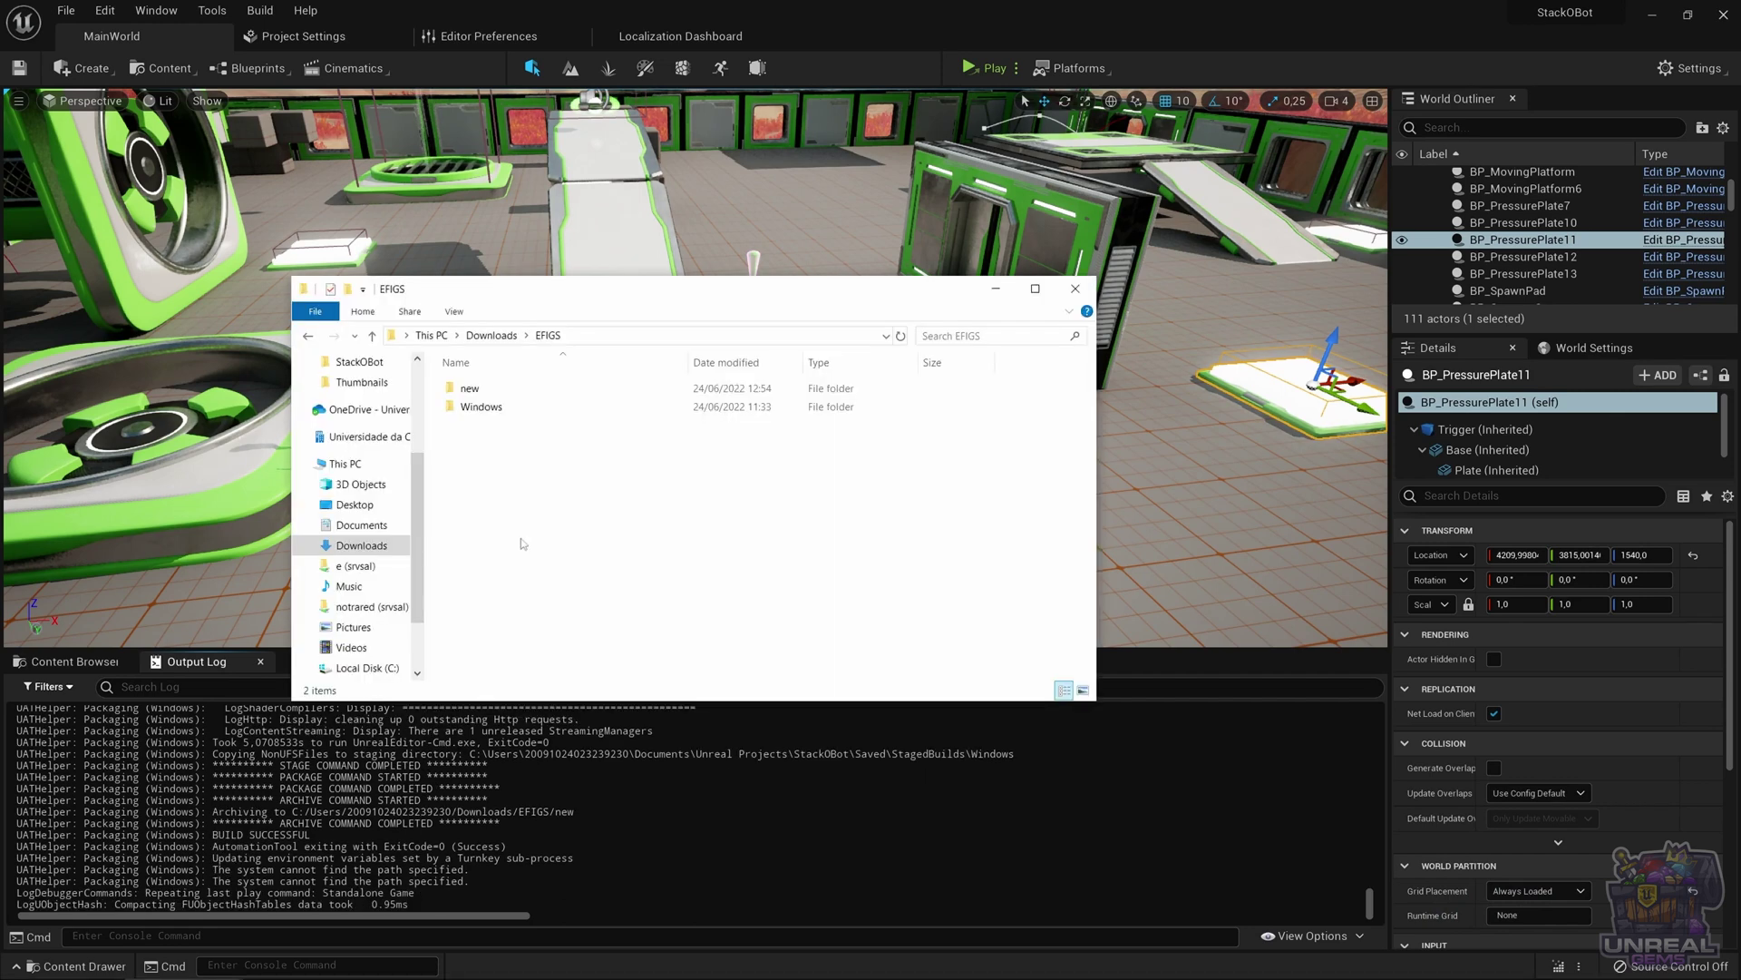
Step: Open the 'new' folder and its Windows subfolder holding the packaged build
double_click(467, 395)
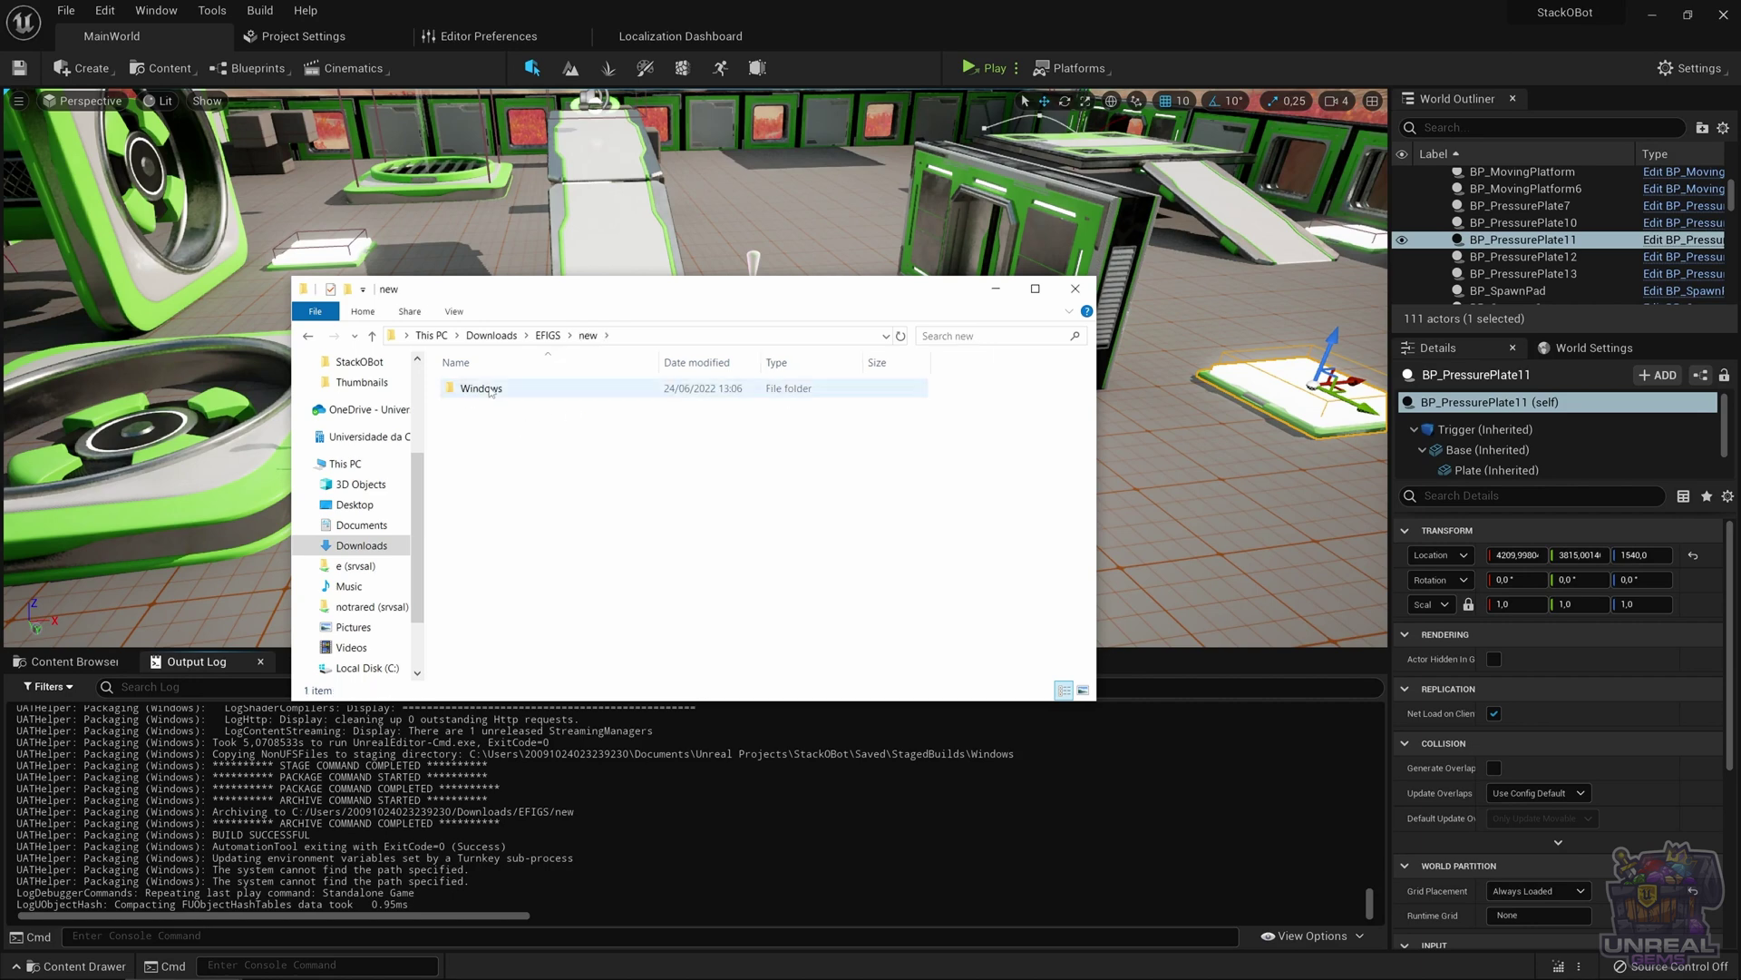
double_click(485, 389)
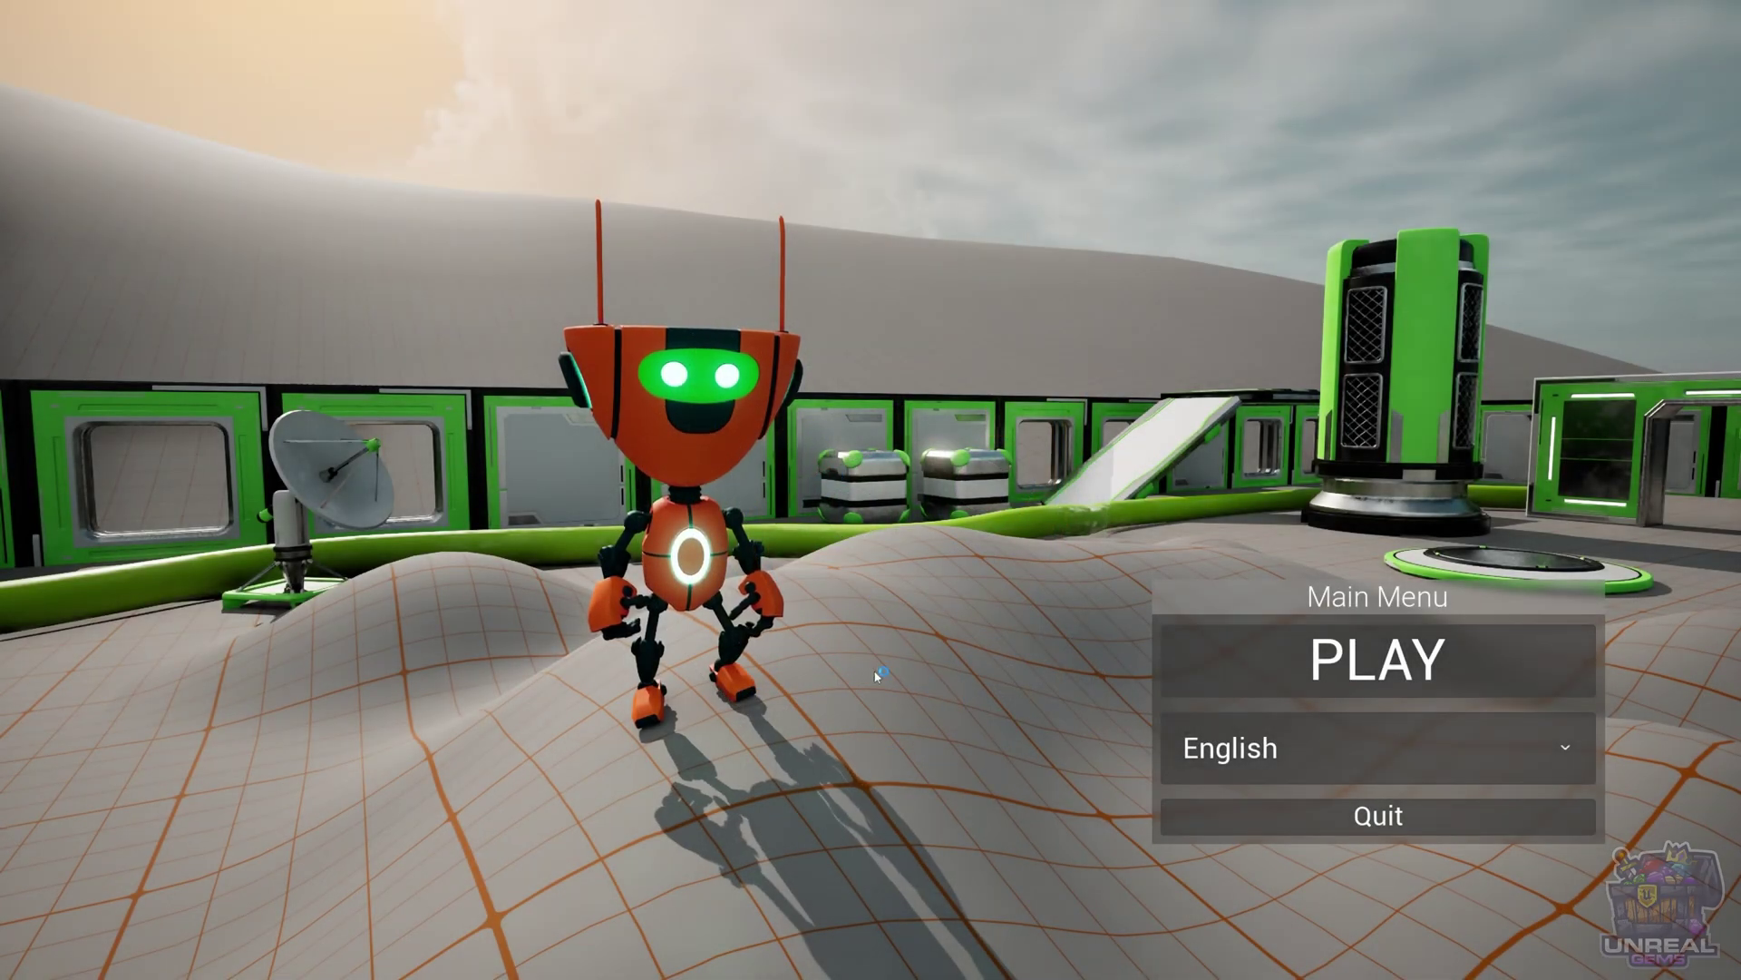
Step: Switch the menu language to español (España), back to inglés, then start playing
left_click(1256, 754)
left_click(1229, 827)
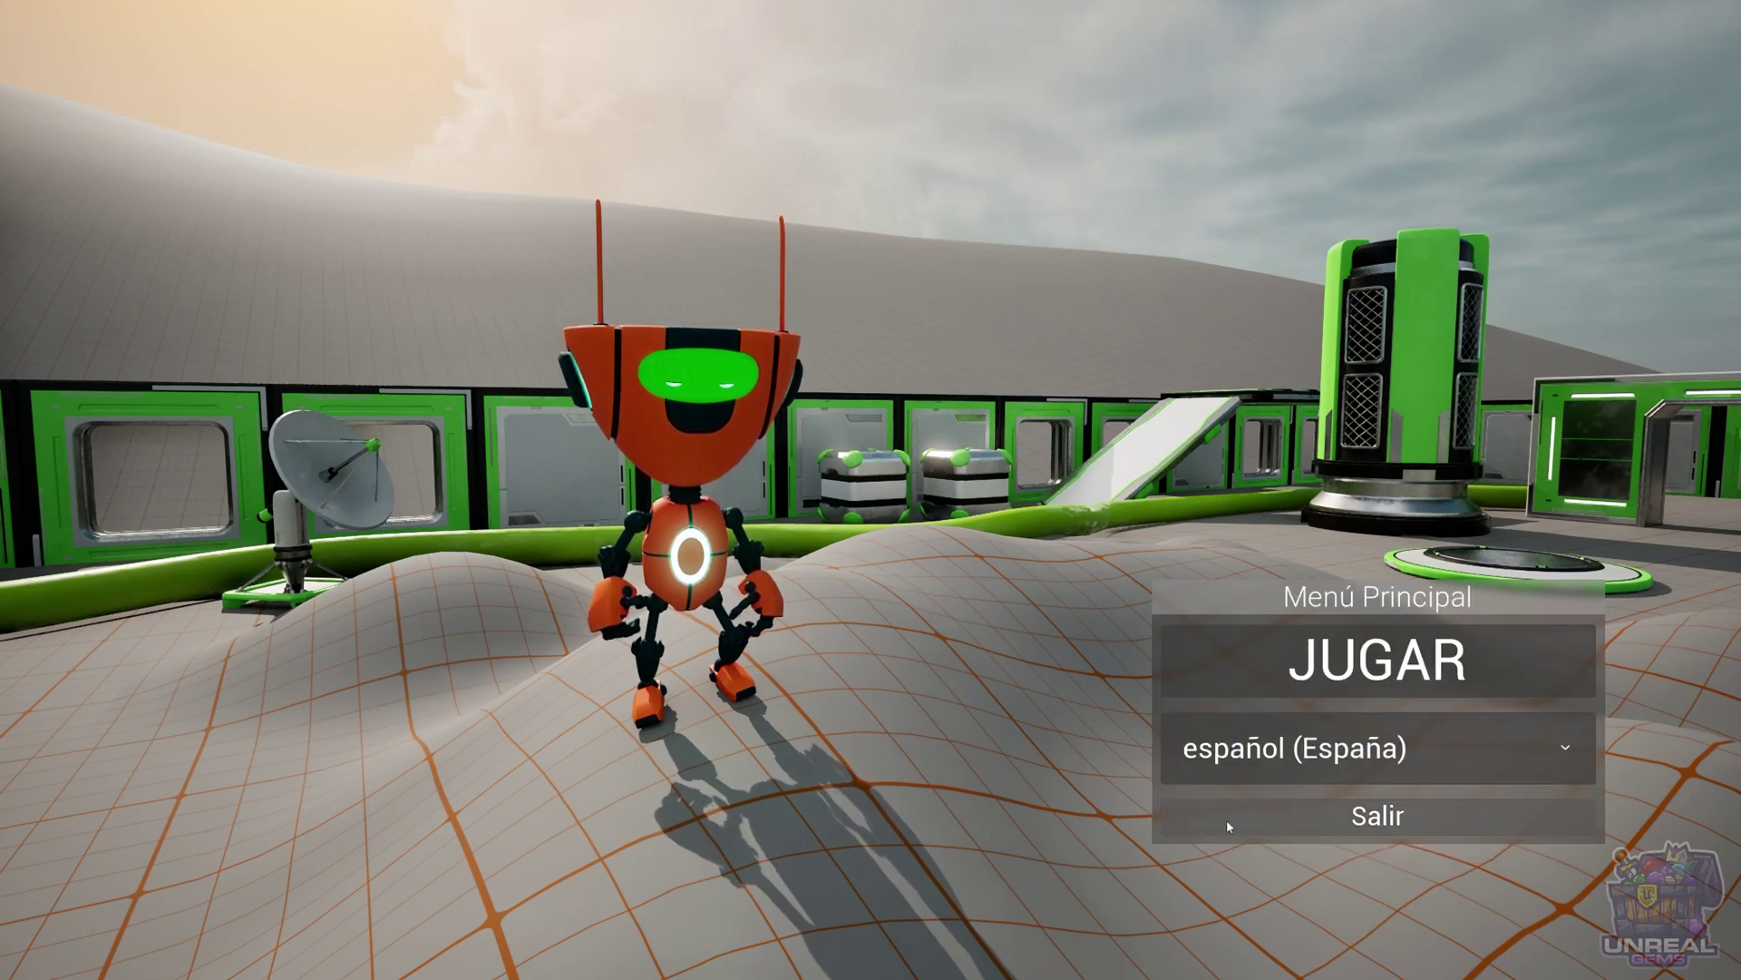
left_click(1256, 766)
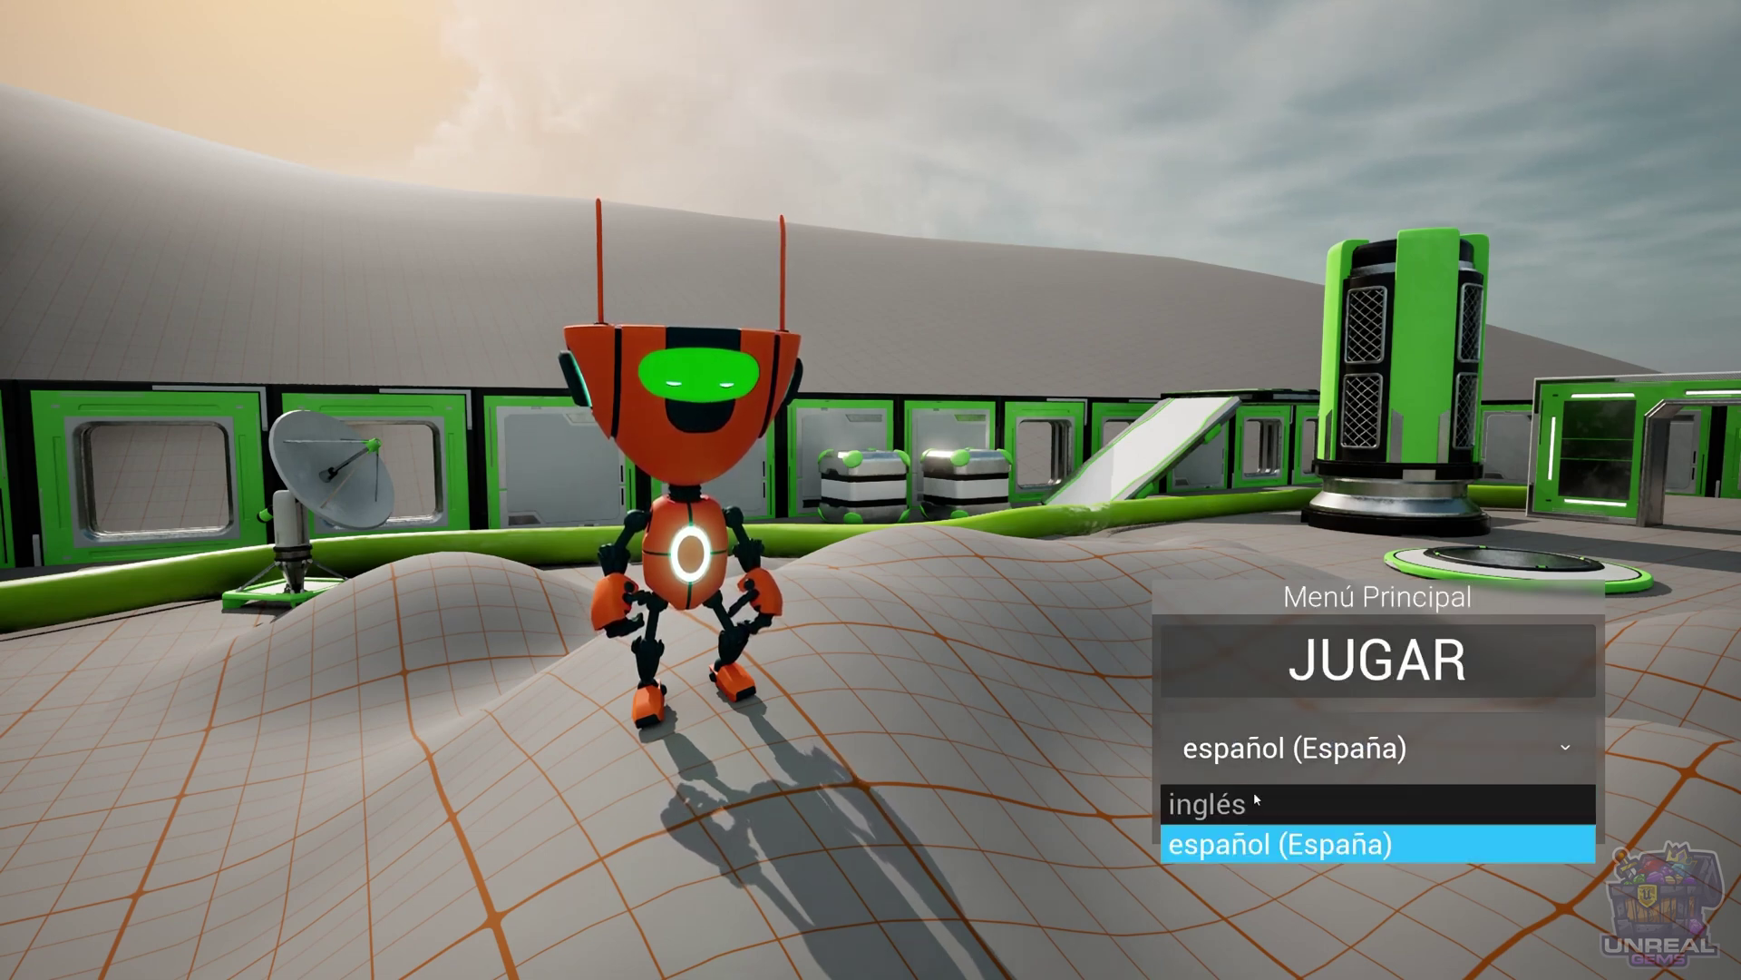
left_click(1257, 802)
left_click(1280, 693)
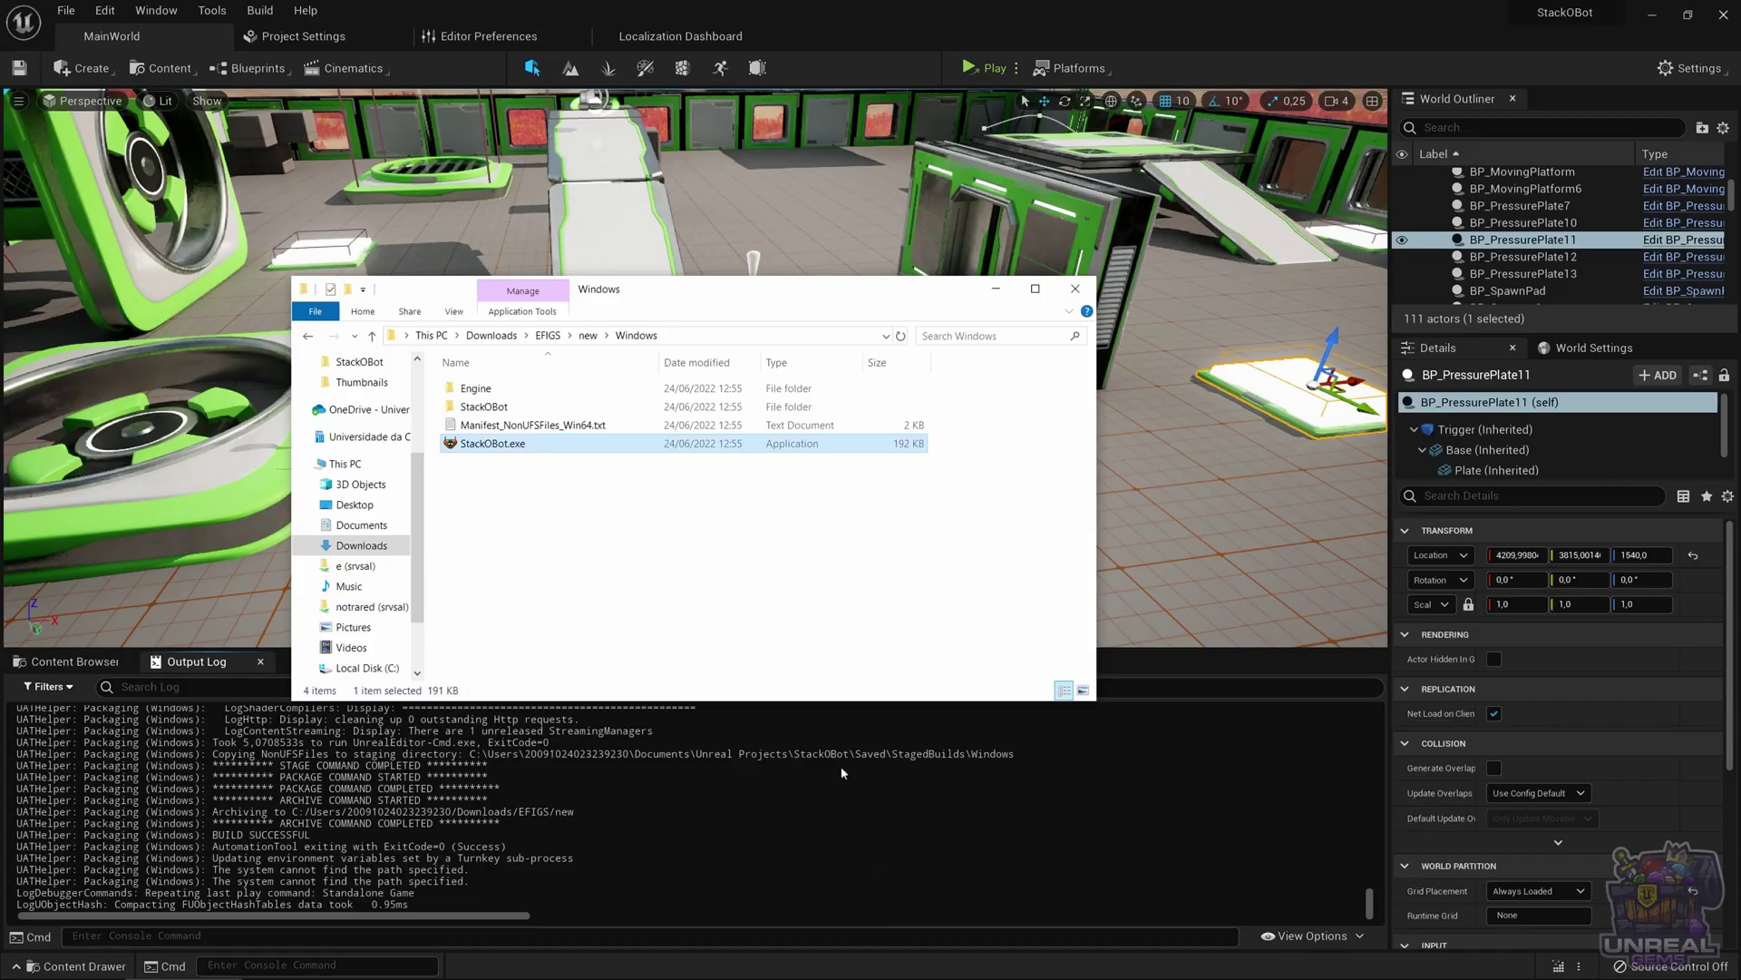
Step: Create a shortcut to StackOBot.exe in the build folder
left_click(519, 506)
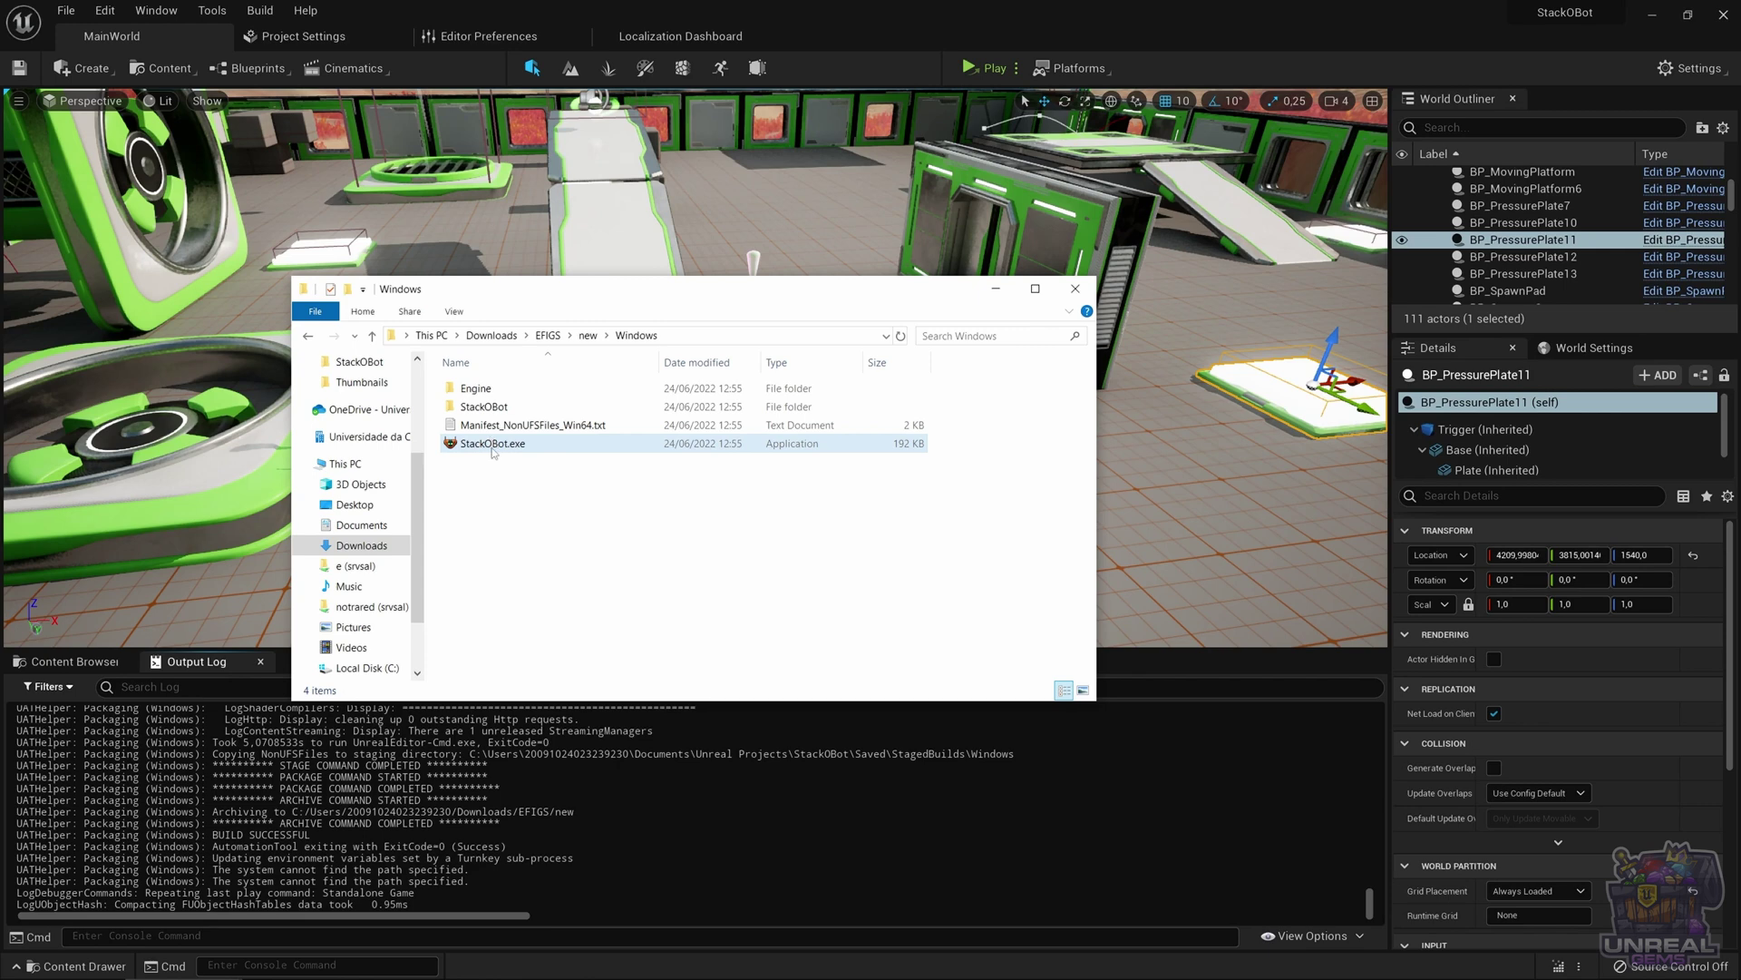
right_click(491, 447)
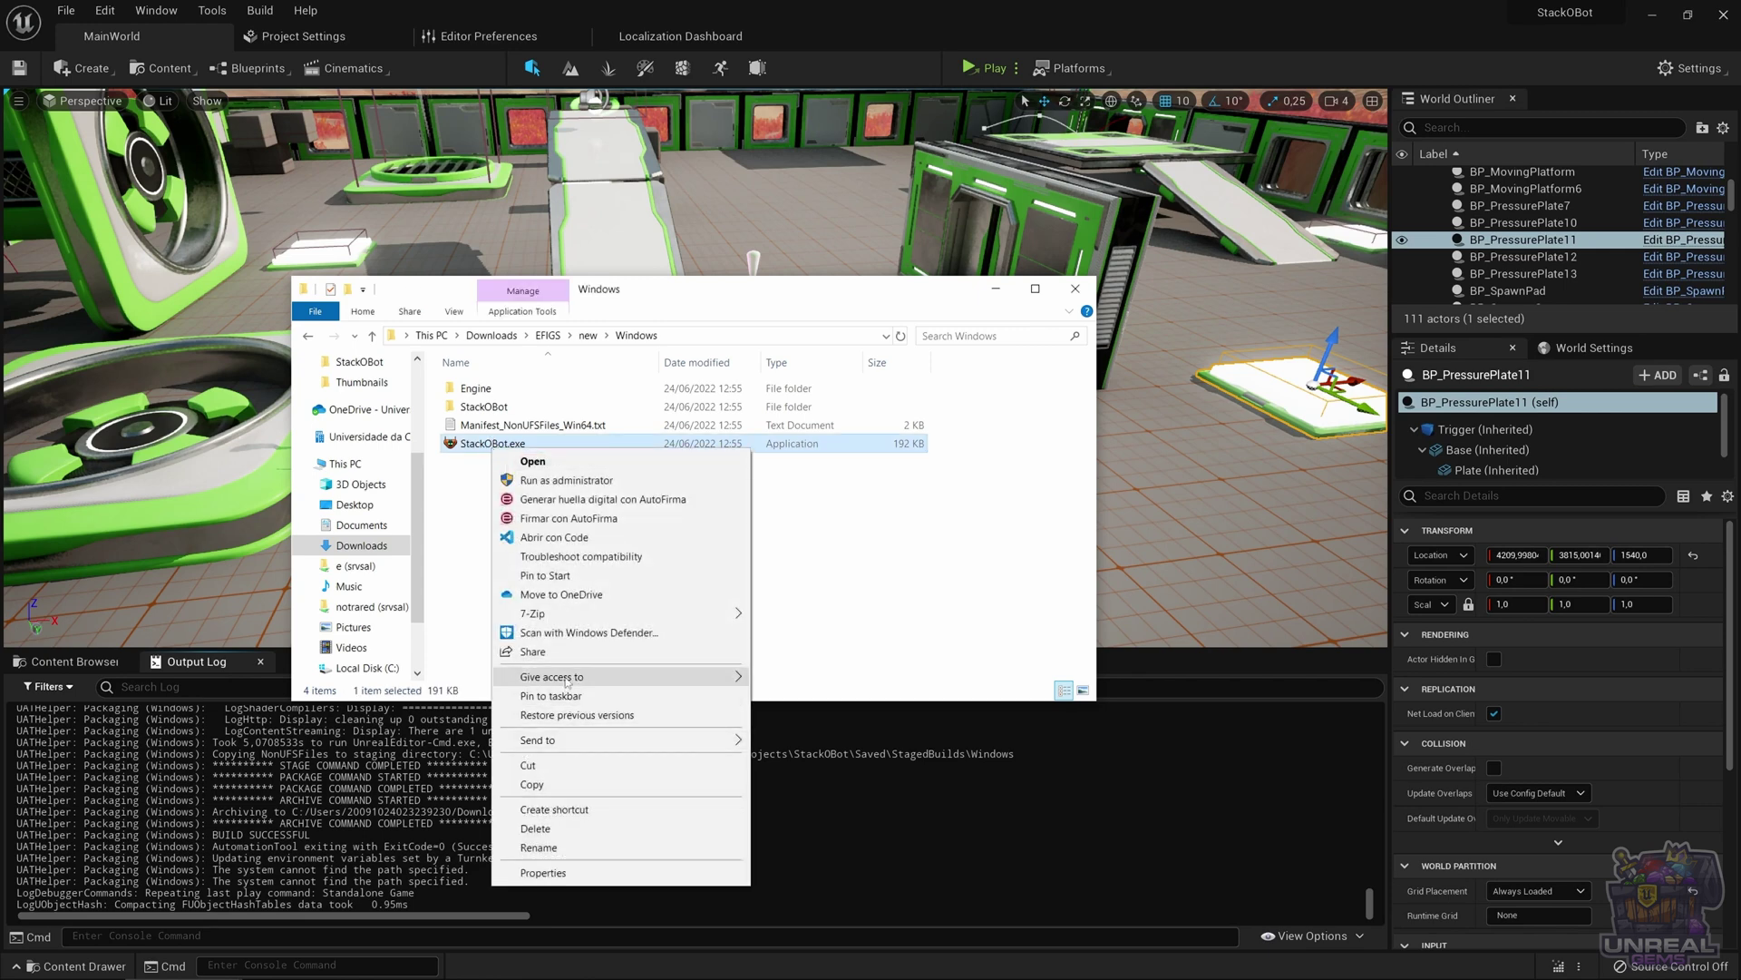
left_click(553, 809)
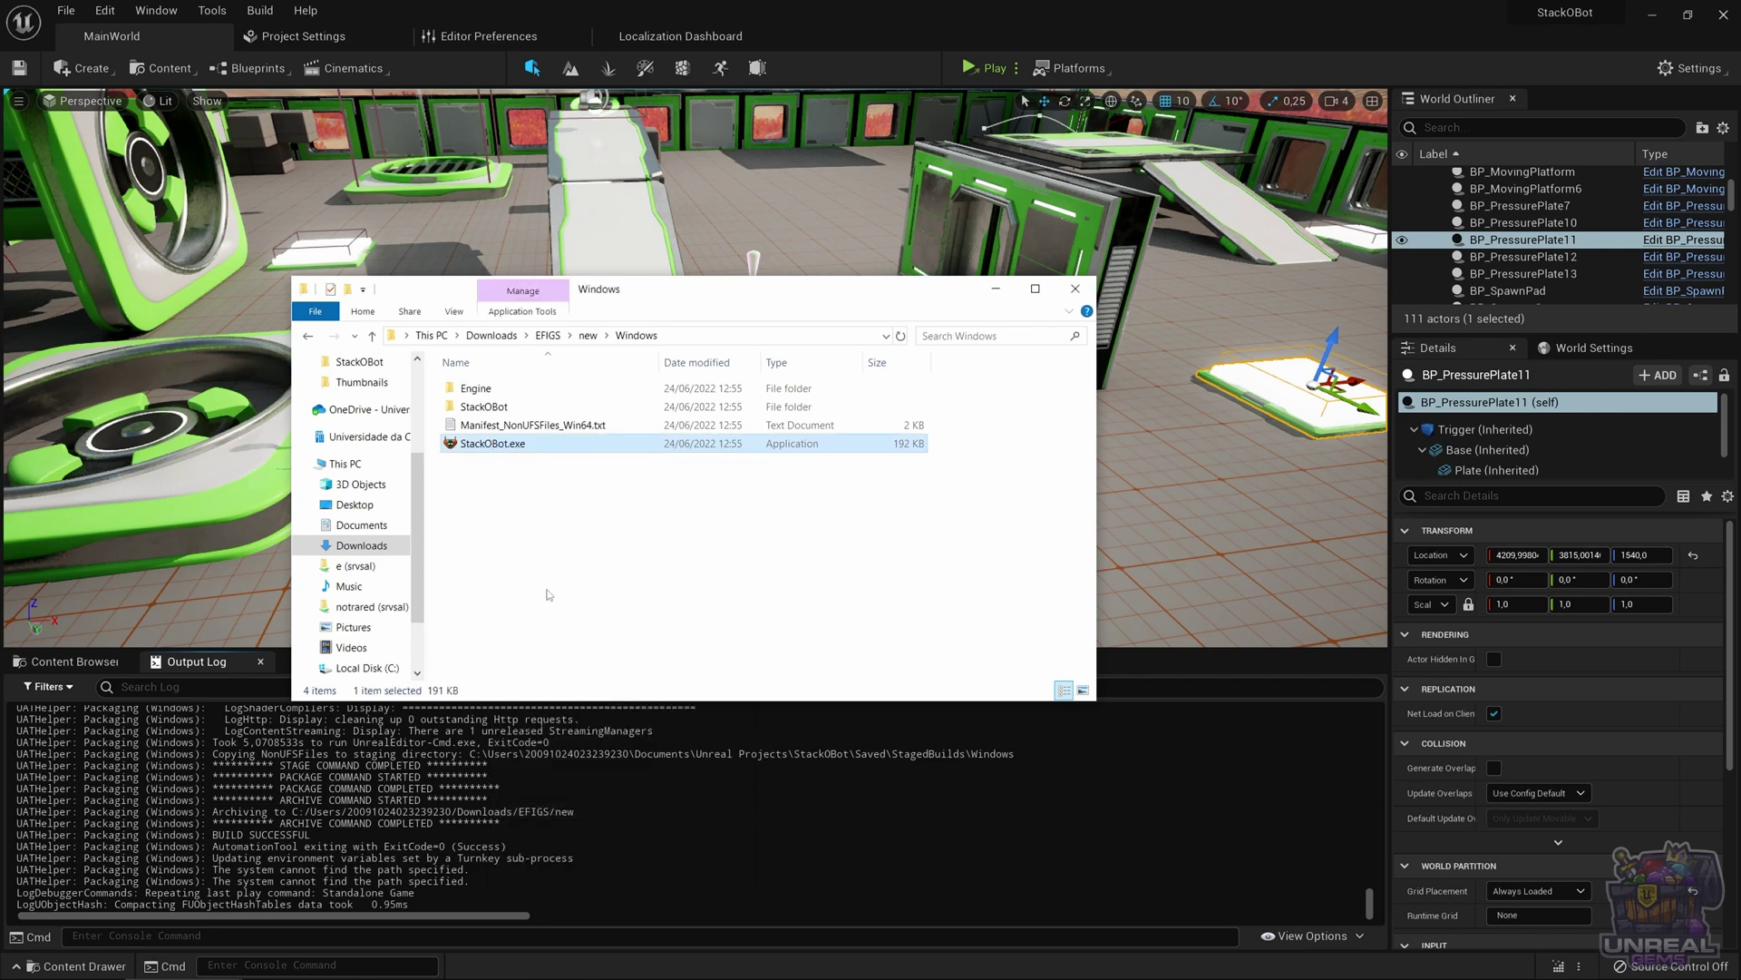
Step: In the shortcut's properties, append culture=es-ES to the end of its Target
left_click(495, 462)
right_click(496, 461)
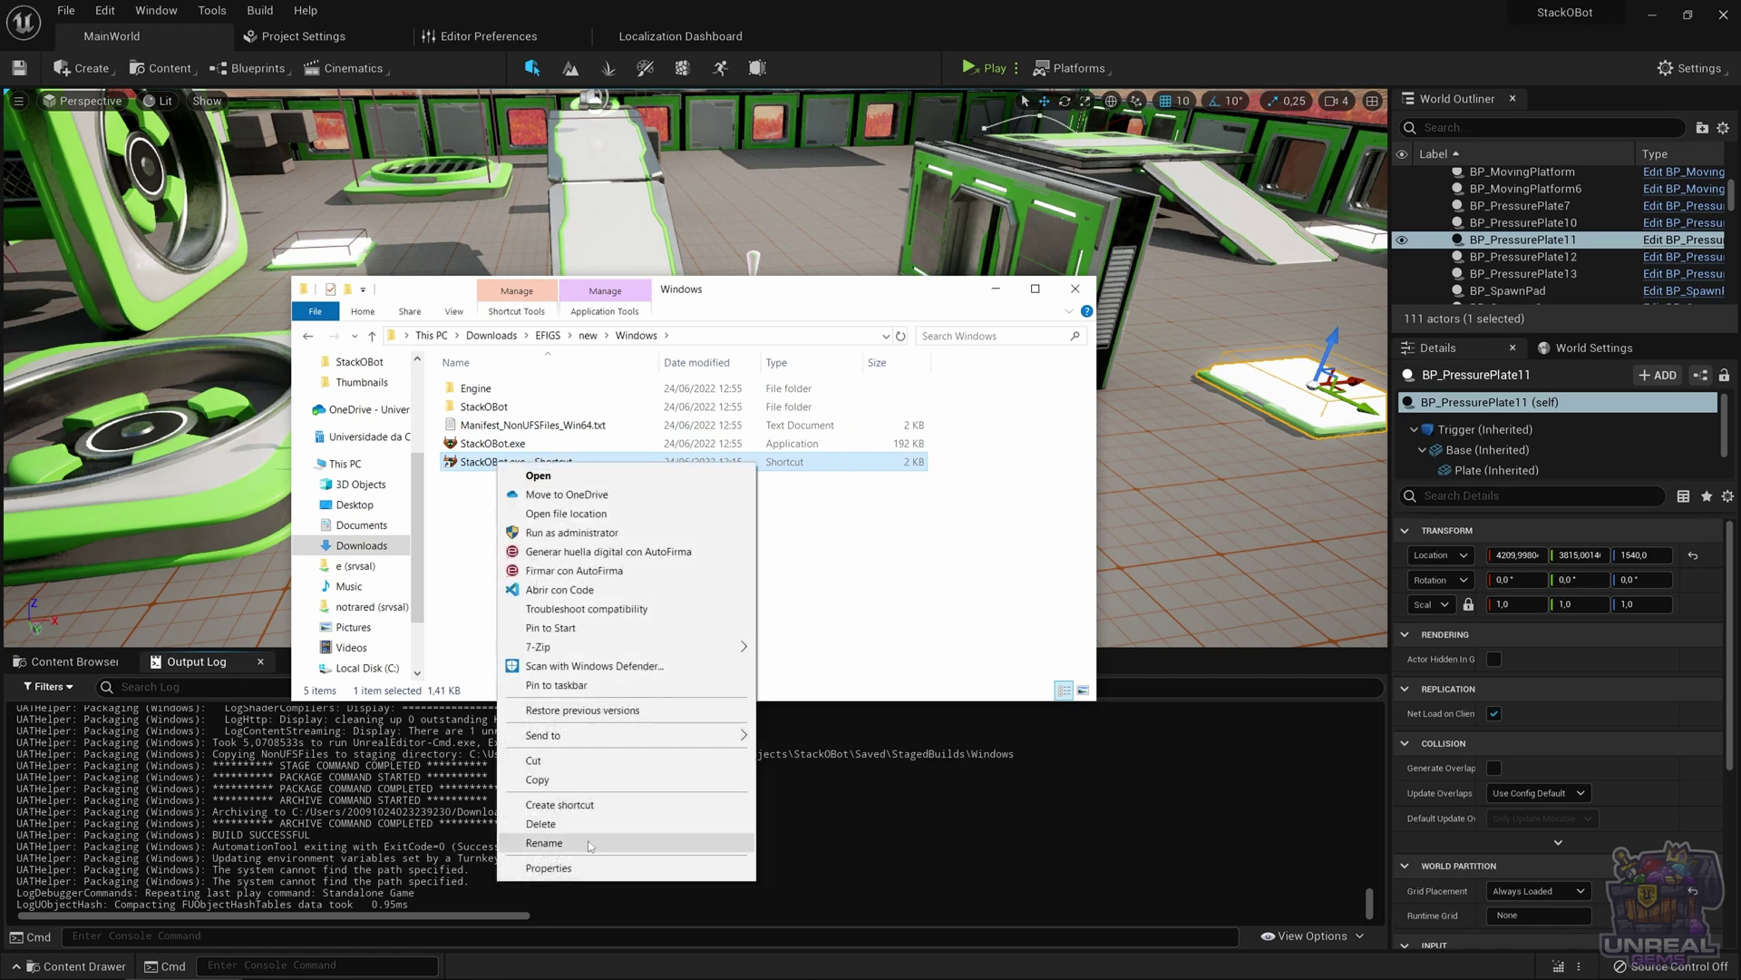
left_click(580, 867)
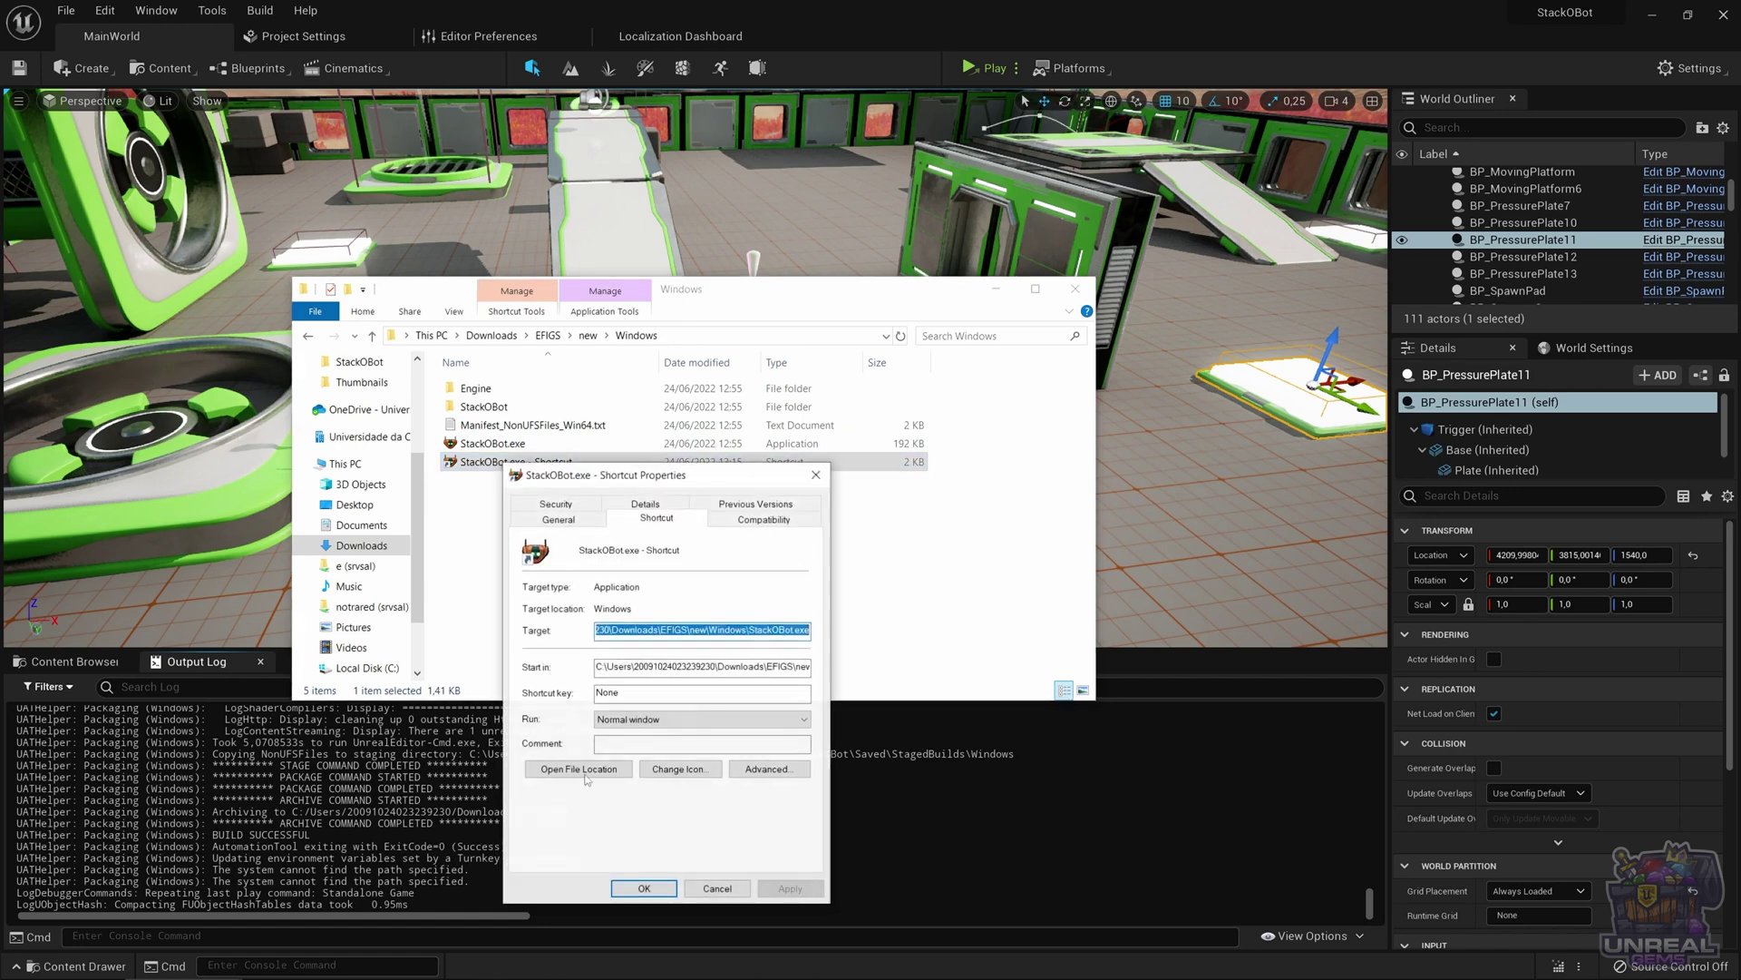
left_click(706, 628)
key("End")
type("c")
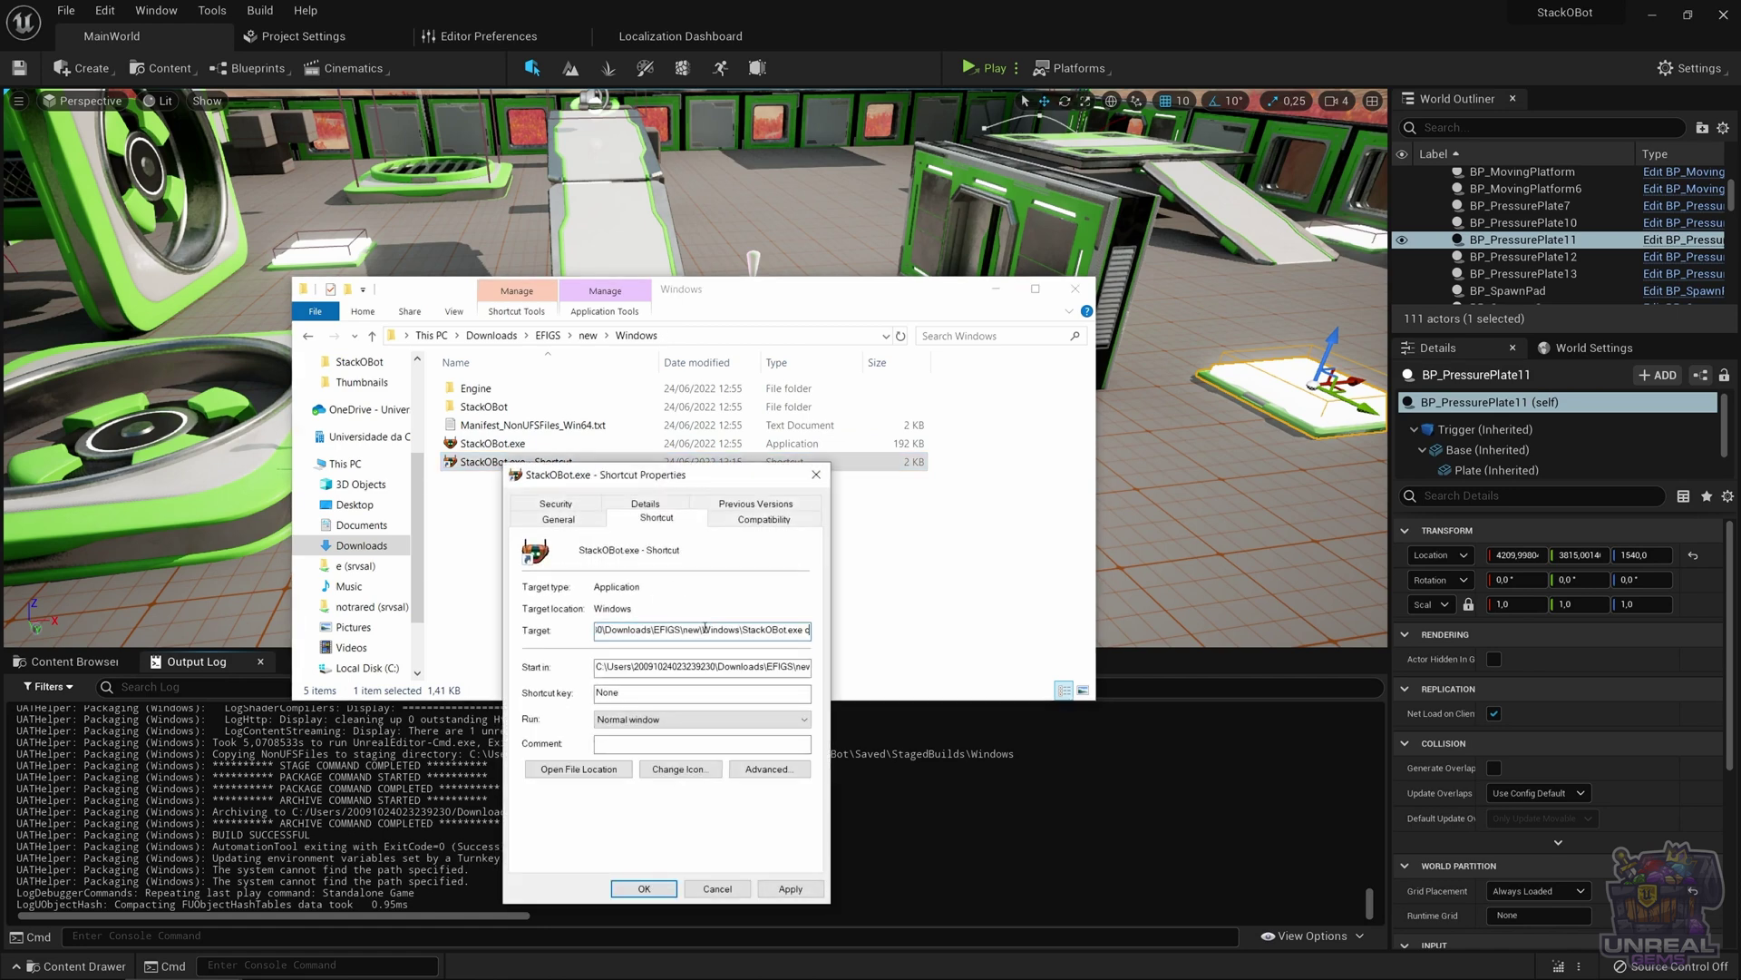
type("ulture")
type("=")
type("es-ES")
Step: Complete the Target argument as -culture=es-ES and save the shortcut properties
type("-")
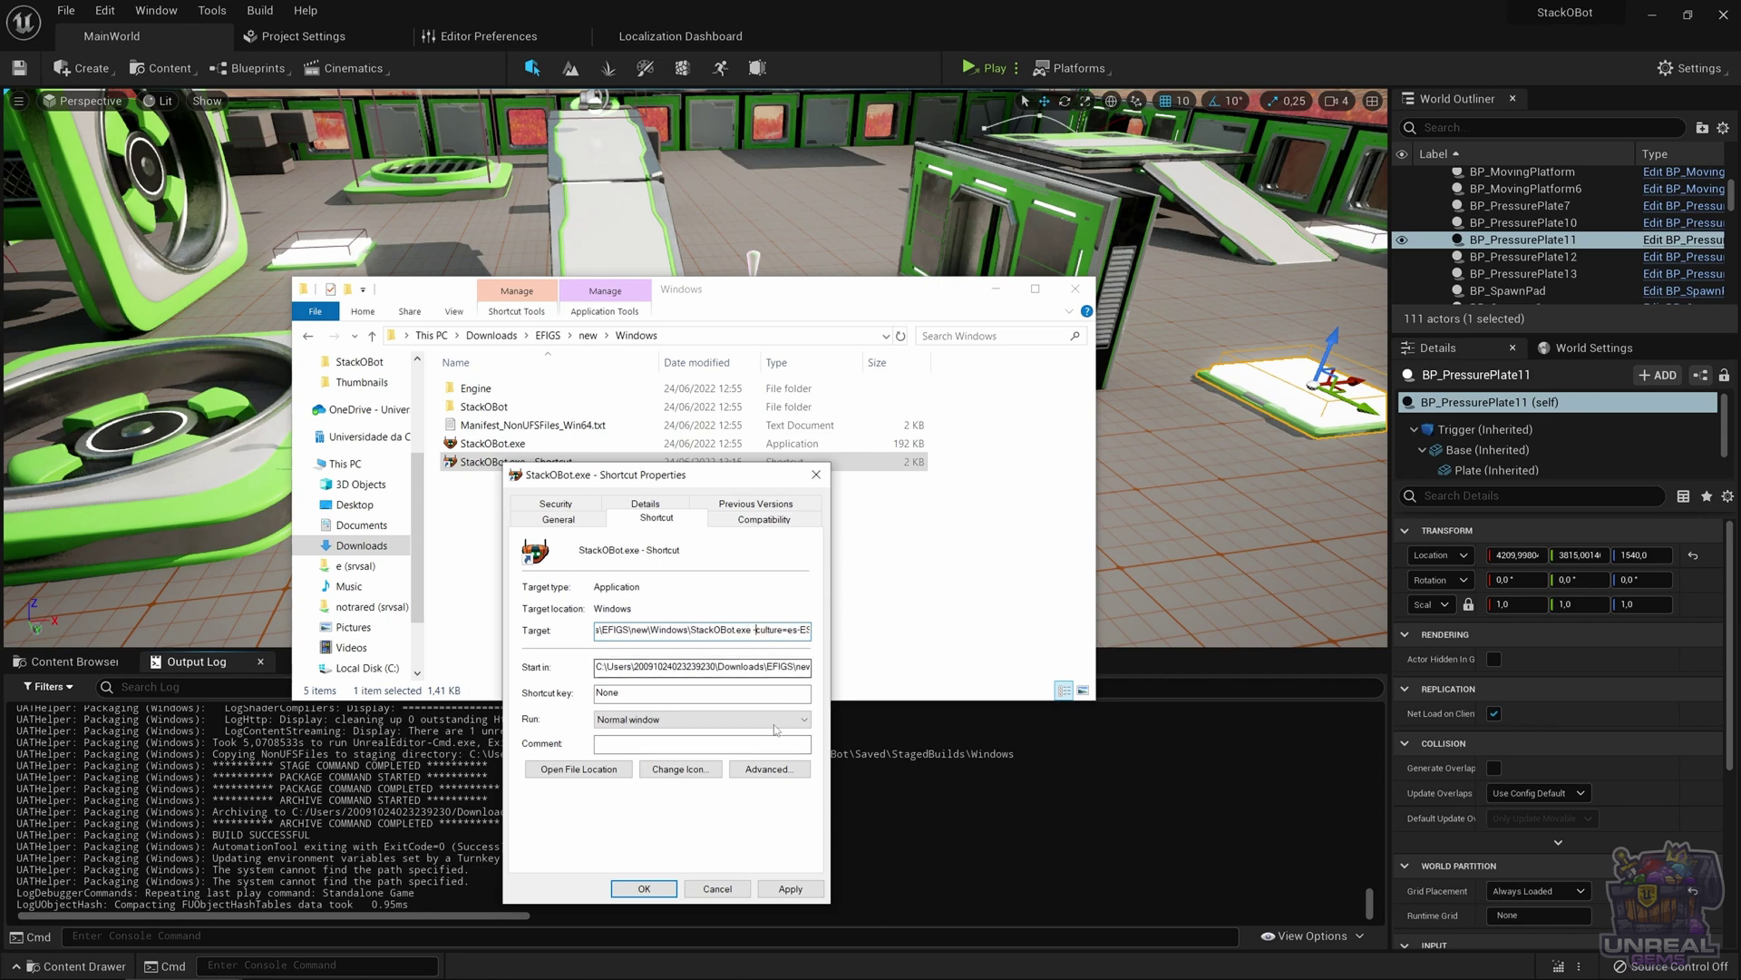
left_click(643, 888)
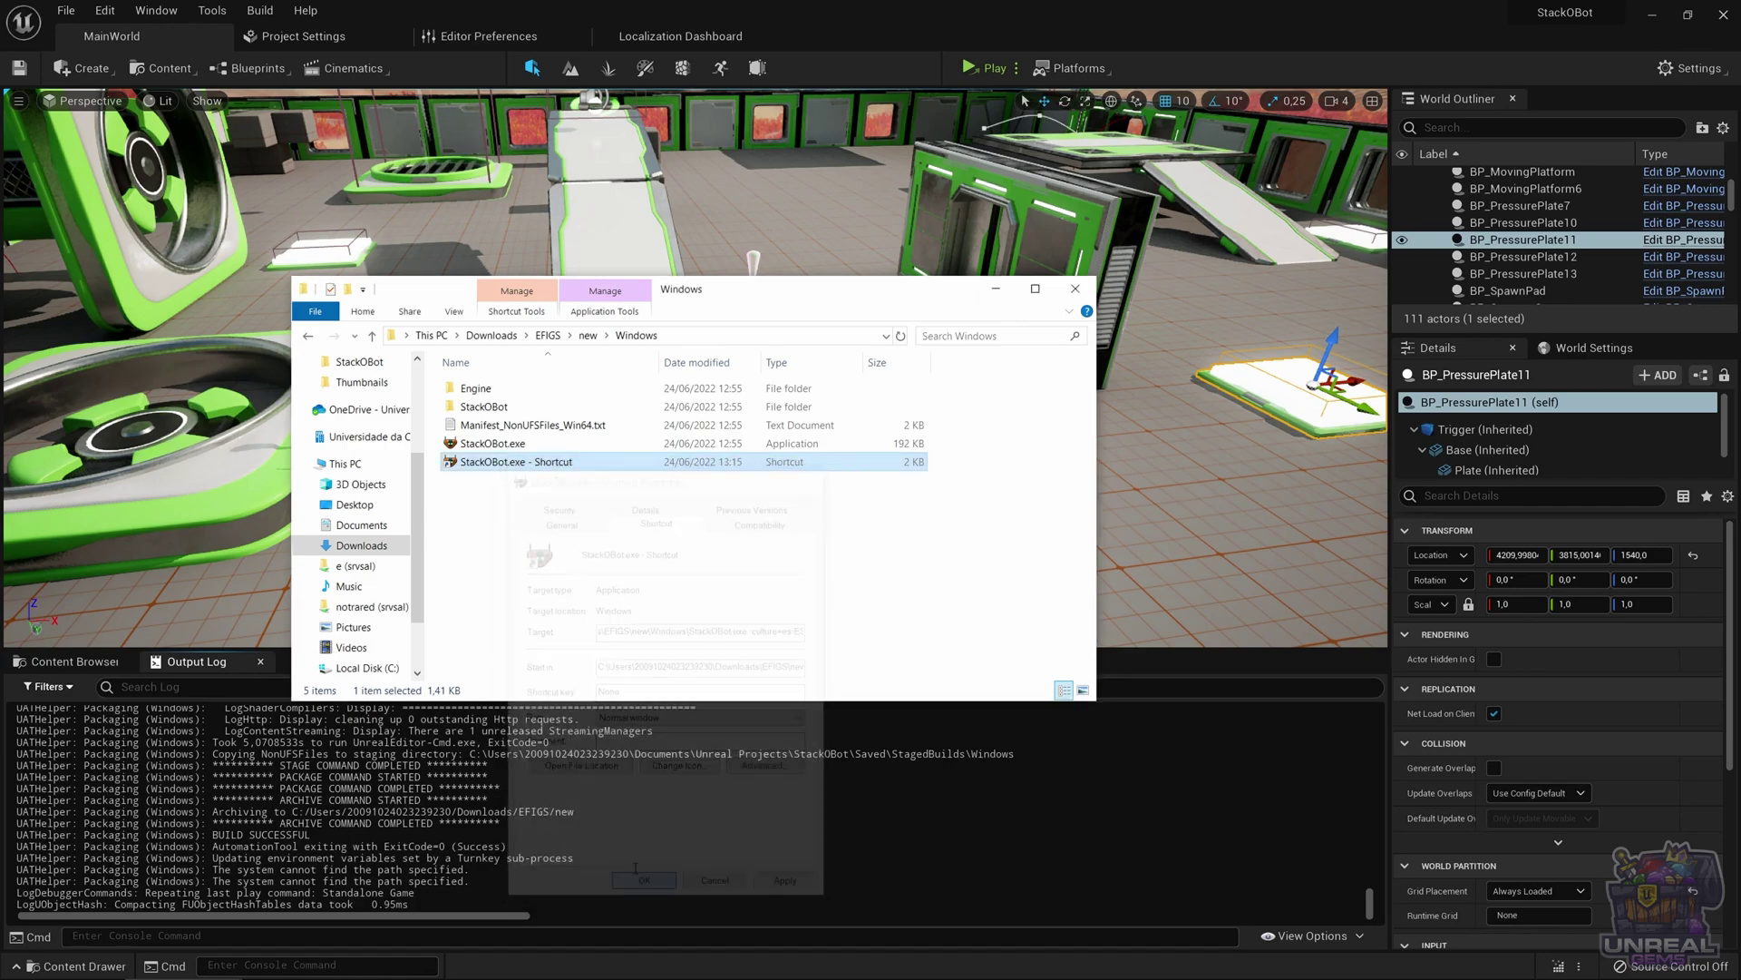